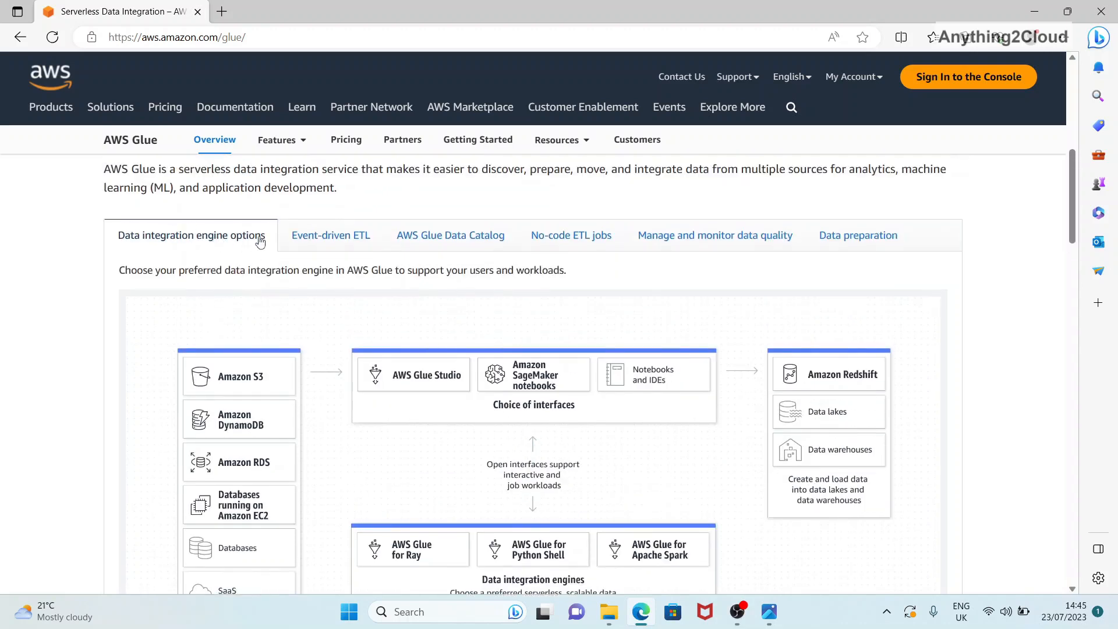
# Step: Examine the data integration engine options diagram in the How it works section of the AWS Glue page
pyautogui.scroll(-3, 260, 242)
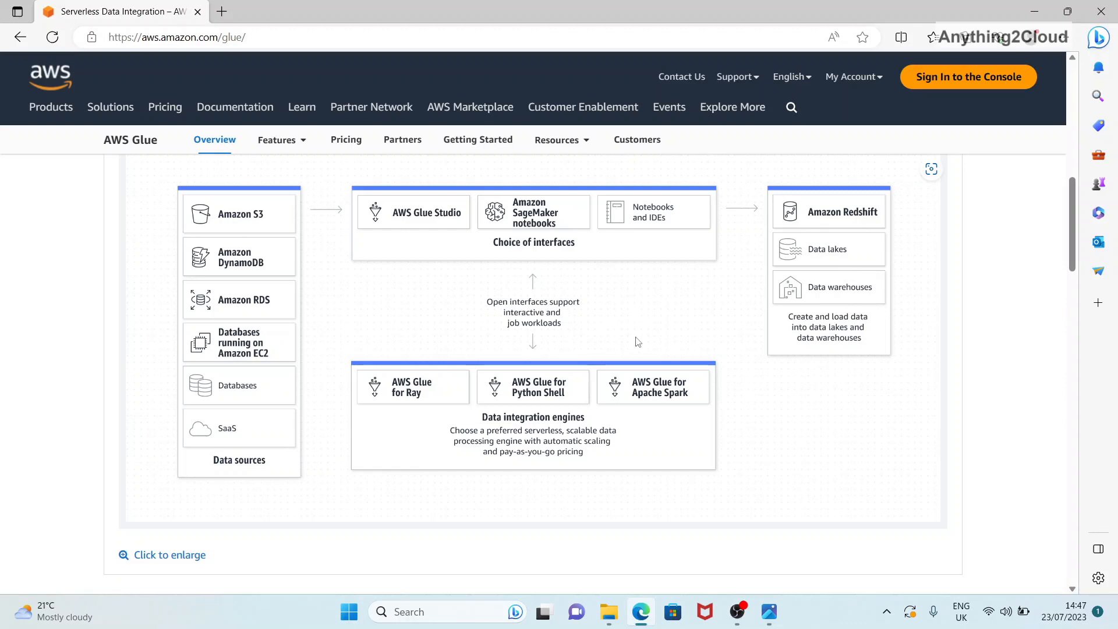
pyautogui.scroll(1, 638, 341)
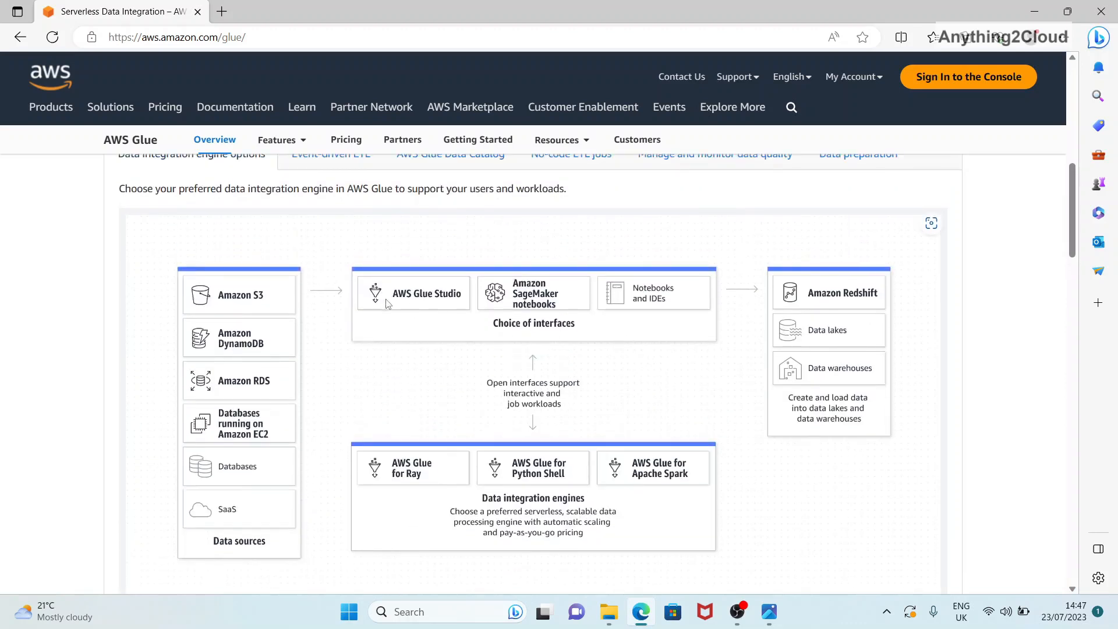
pyautogui.scroll(1, 378, 295)
pyautogui.scroll(1, 377, 294)
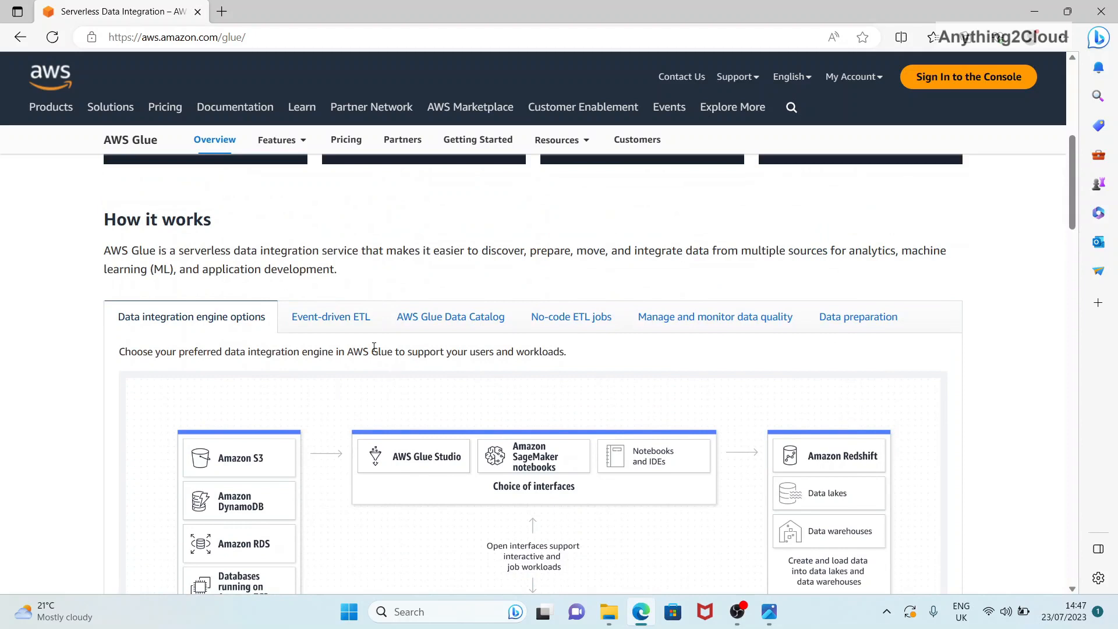
# Step: Show the Event-driven ETL diagram and examine how AWS Glue jobs process newly arriving S3 data
pyautogui.click(341, 323)
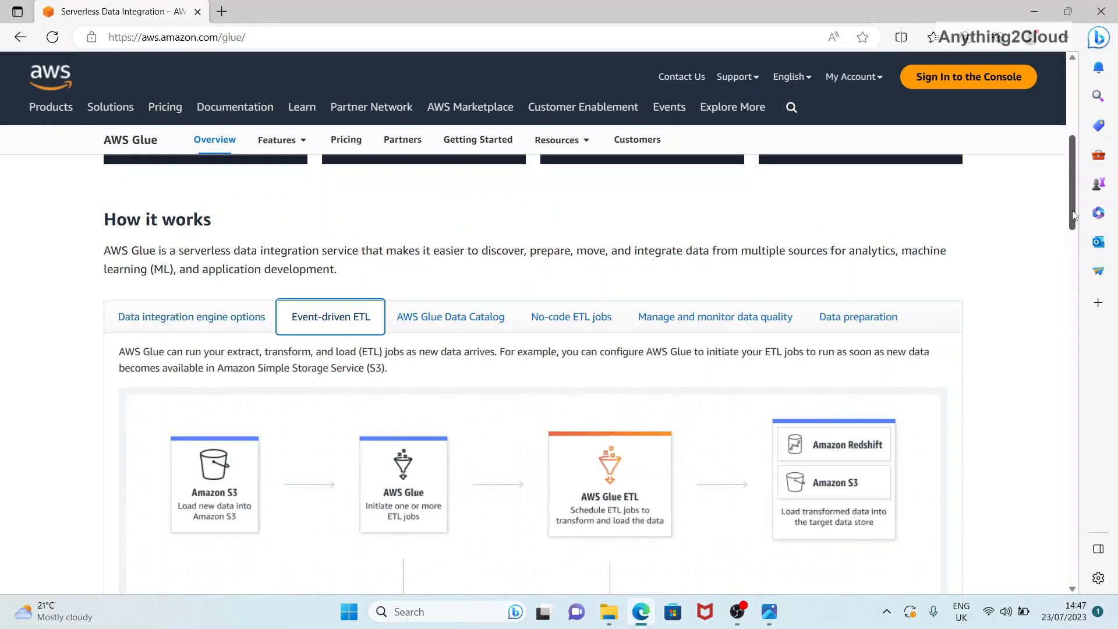
pyautogui.moveTo(1074, 216); pyautogui.dragTo(1074, 231)
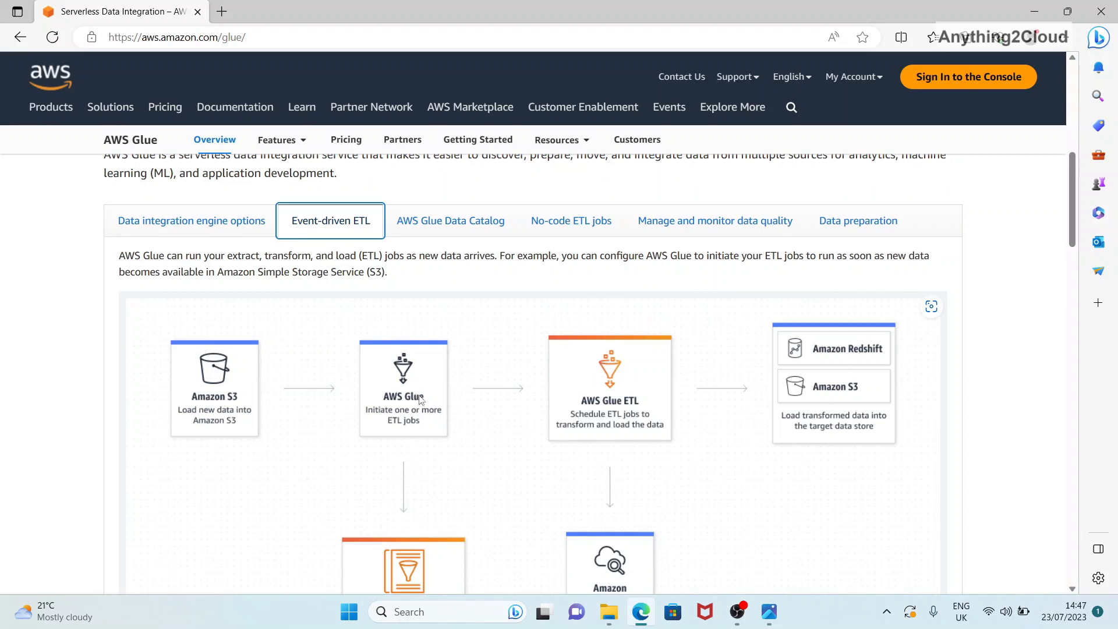
pyautogui.scroll(-1, 420, 401)
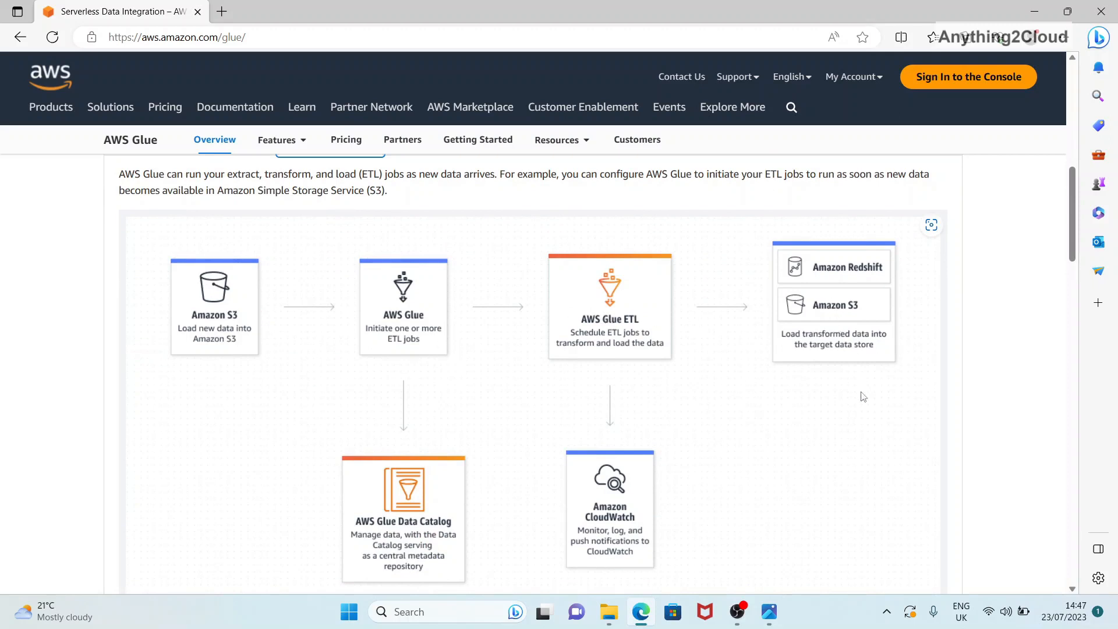
pyautogui.scroll(1, 436, 388)
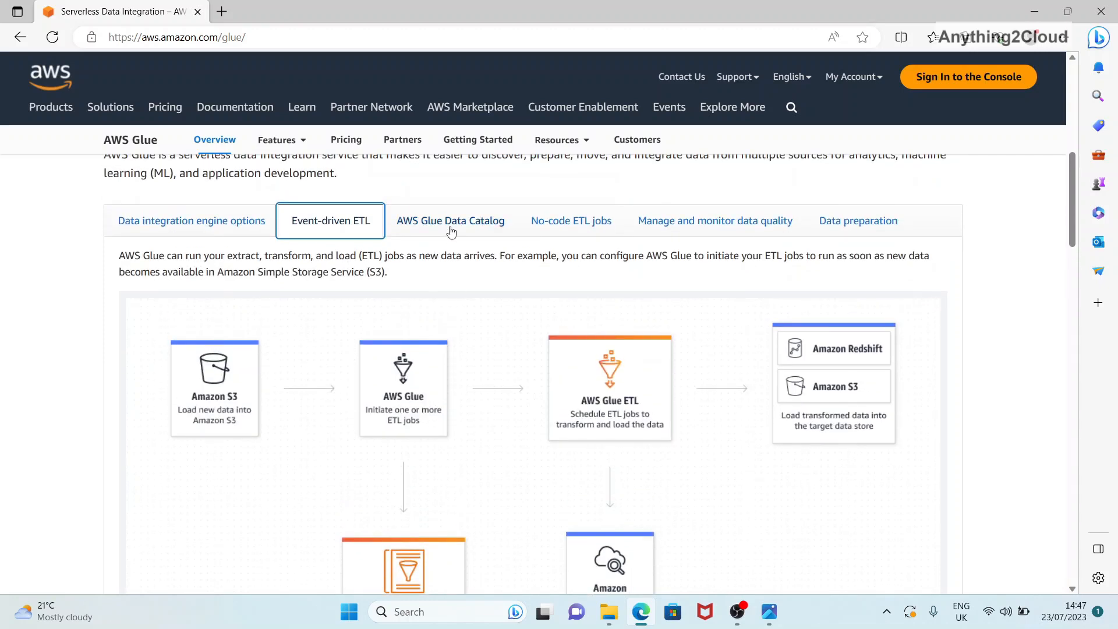
# Step: Show the AWS Glue Data Catalog diagram and examine its data sources and connected analytics services
pyautogui.click(452, 228)
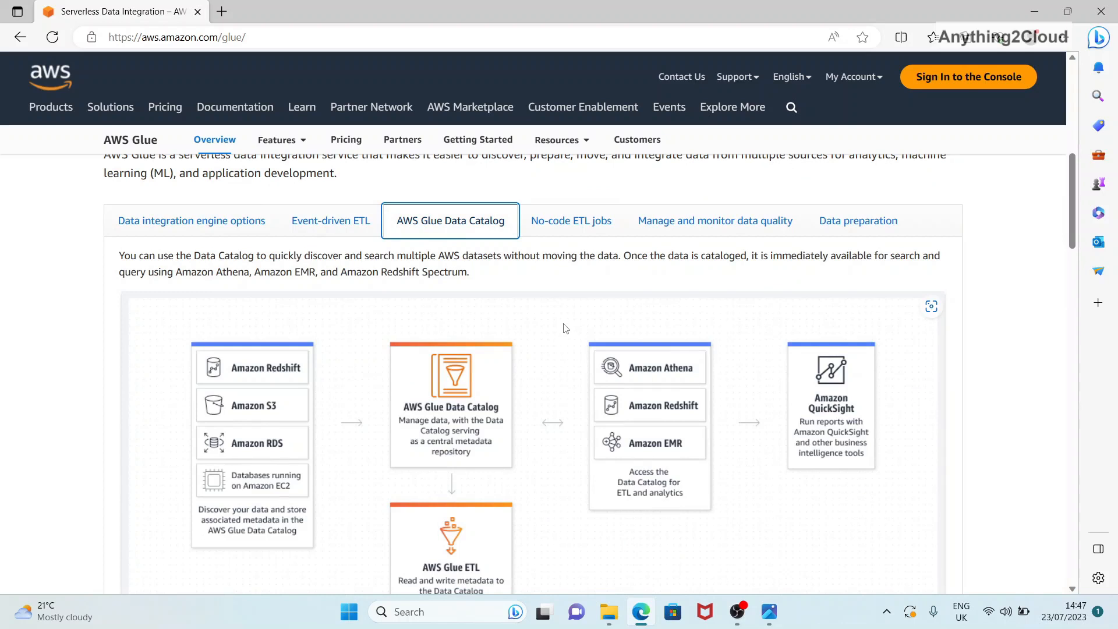
pyautogui.scroll(-1, 1077, 220)
pyautogui.scroll(1, 1077, 220)
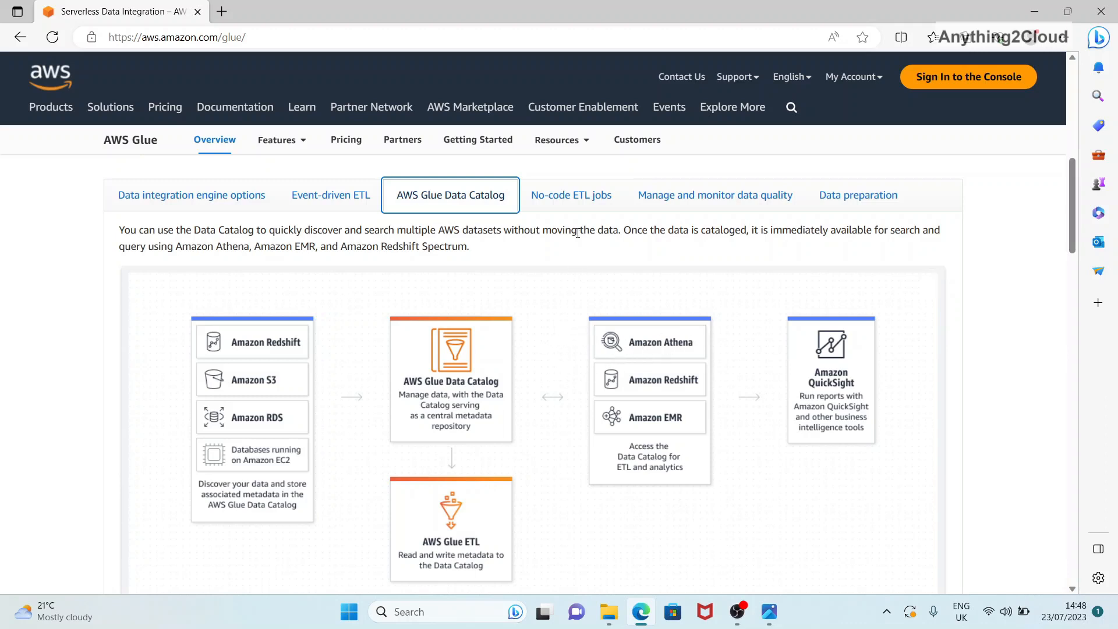
# Step: Show the No-code ETL jobs diagram and examine the flow from data sources through AWS Glue Studio to analytics
pyautogui.click(573, 201)
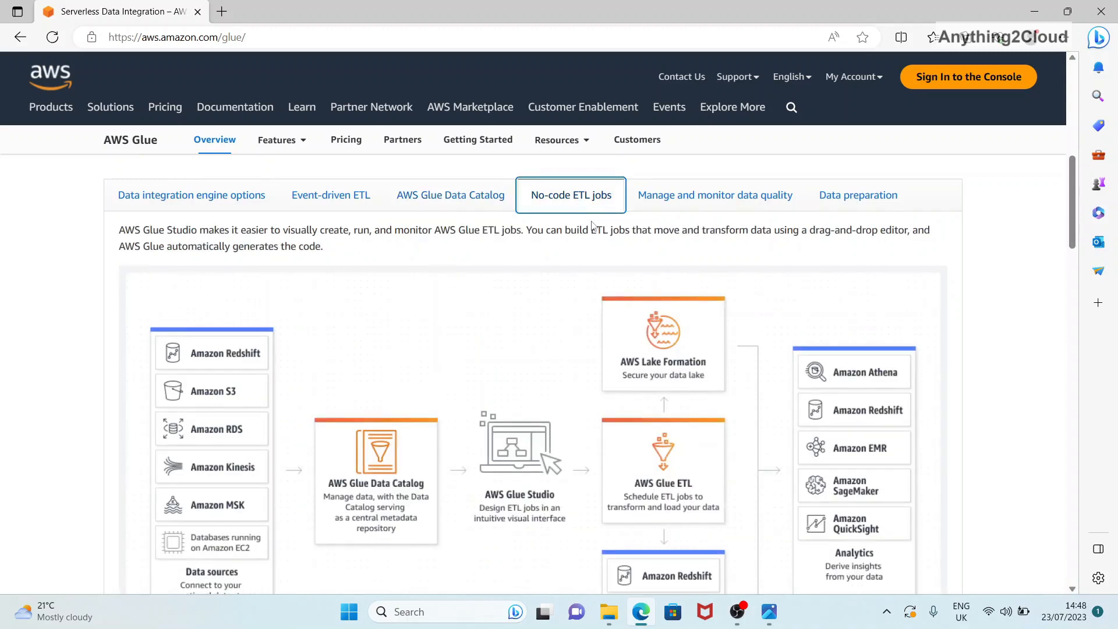
pyautogui.scroll(-1, 534, 309)
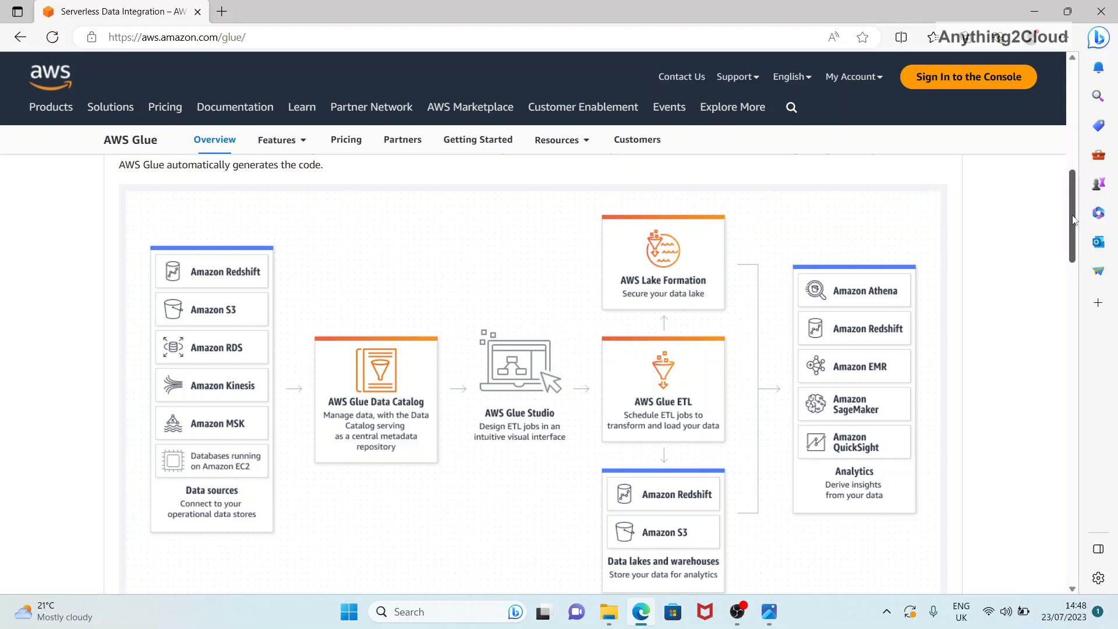
pyautogui.scroll(1, 1075, 216)
pyautogui.scroll(1, 1074, 215)
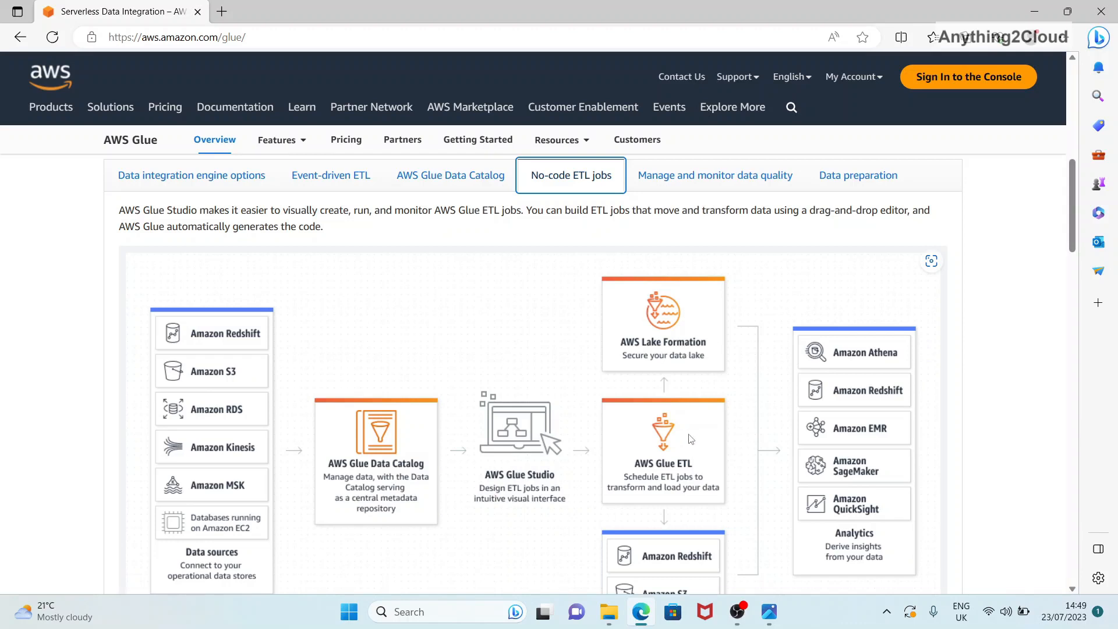
pyautogui.scroll(-2, 690, 439)
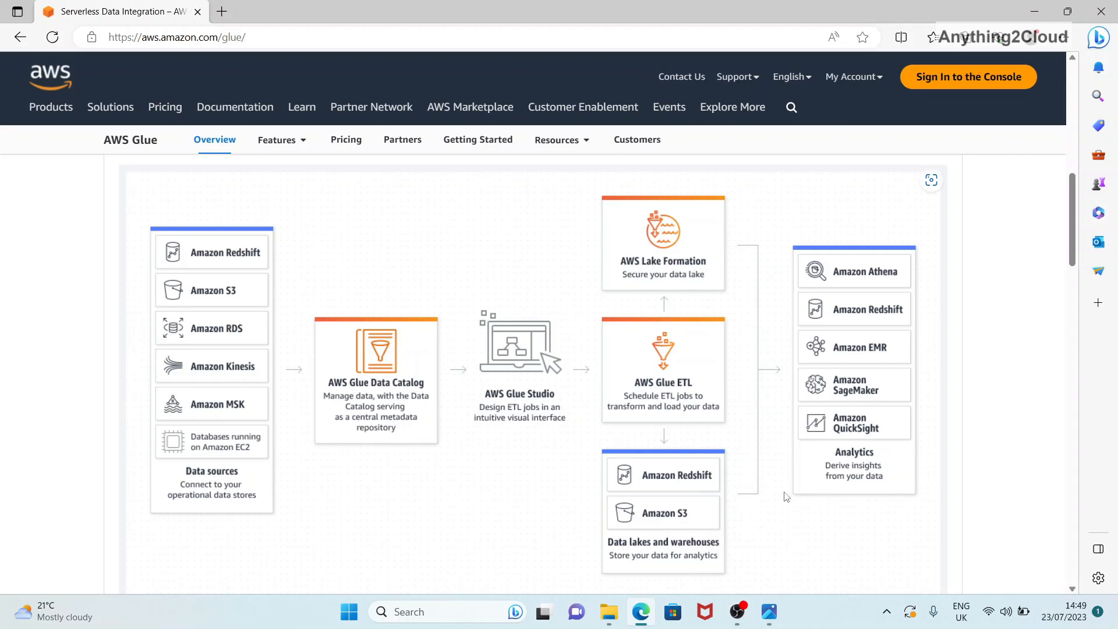
pyautogui.scroll(2, 752, 499)
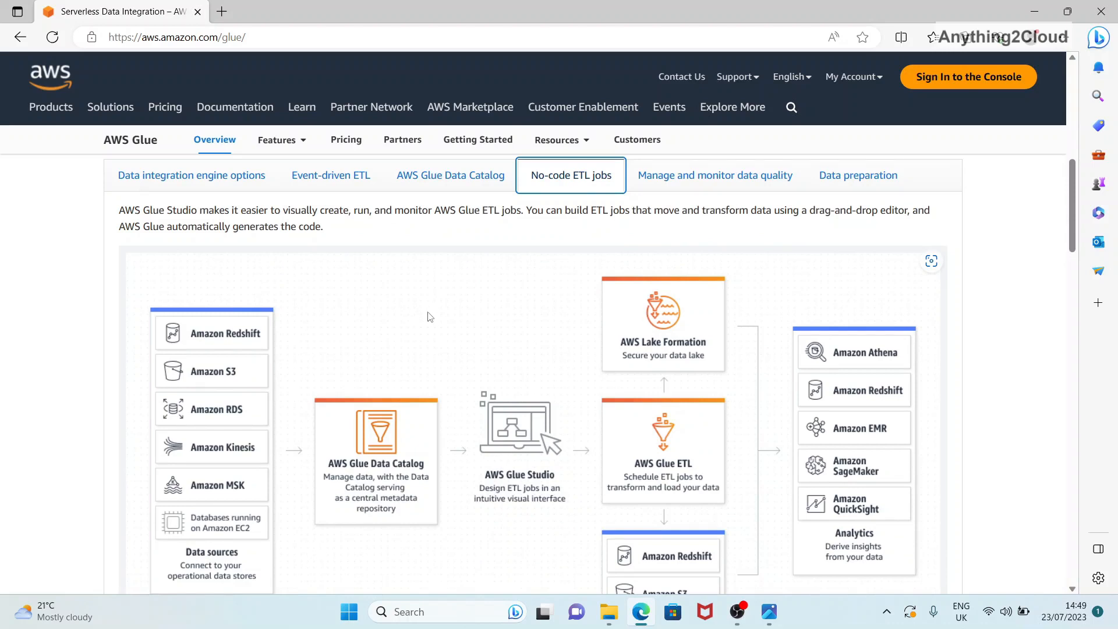
pyautogui.scroll(-2, 430, 317)
pyautogui.scroll(2, 429, 314)
pyautogui.scroll(-1, 429, 314)
pyautogui.scroll(2, 429, 315)
# Step: Show the Manage and monitor data quality diagram and examine the AWS Glue Data Quality workflow
pyautogui.click(694, 257)
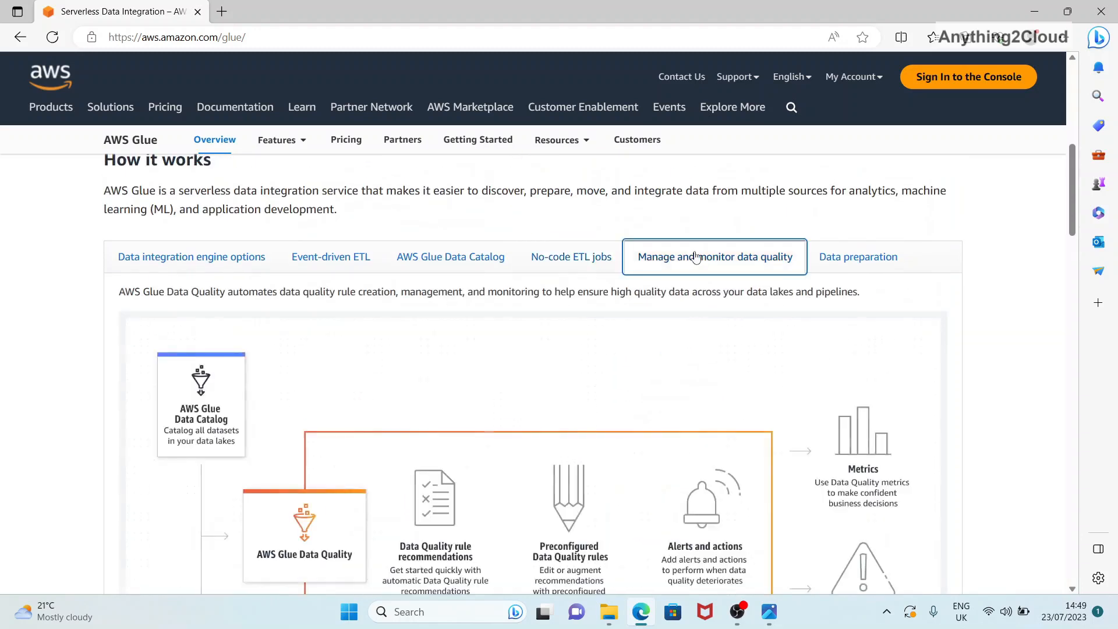
pyautogui.scroll(-2, 658, 339)
pyautogui.scroll(-2, 658, 339)
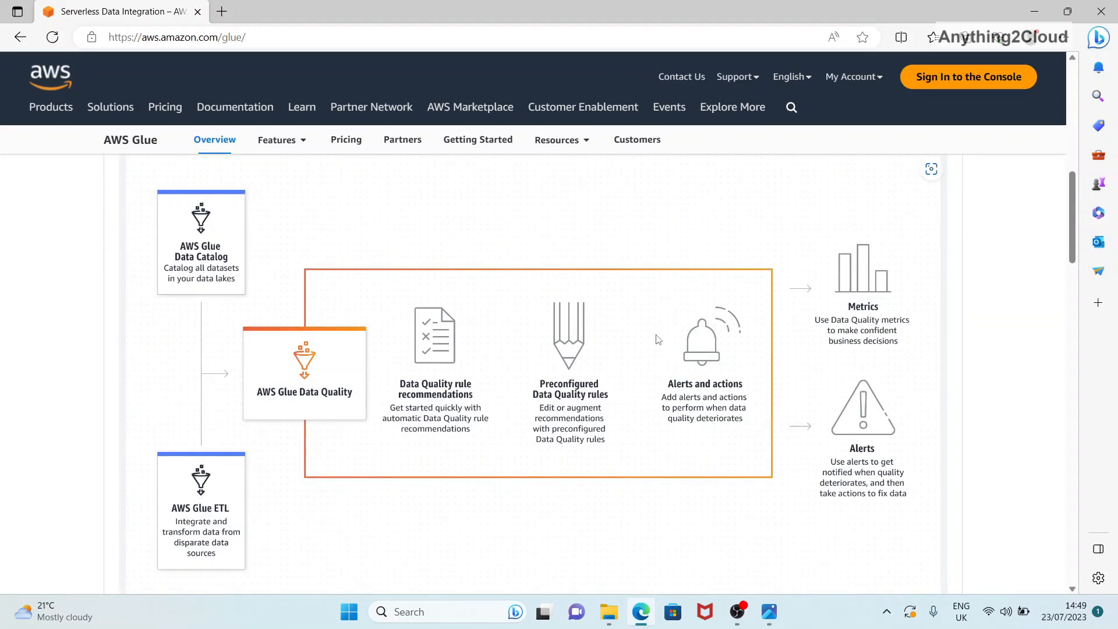
pyautogui.scroll(2, 658, 338)
# Step: Show the Data preparation diagram and examine the AWS Glue DataBrew workflow
pyautogui.click(858, 175)
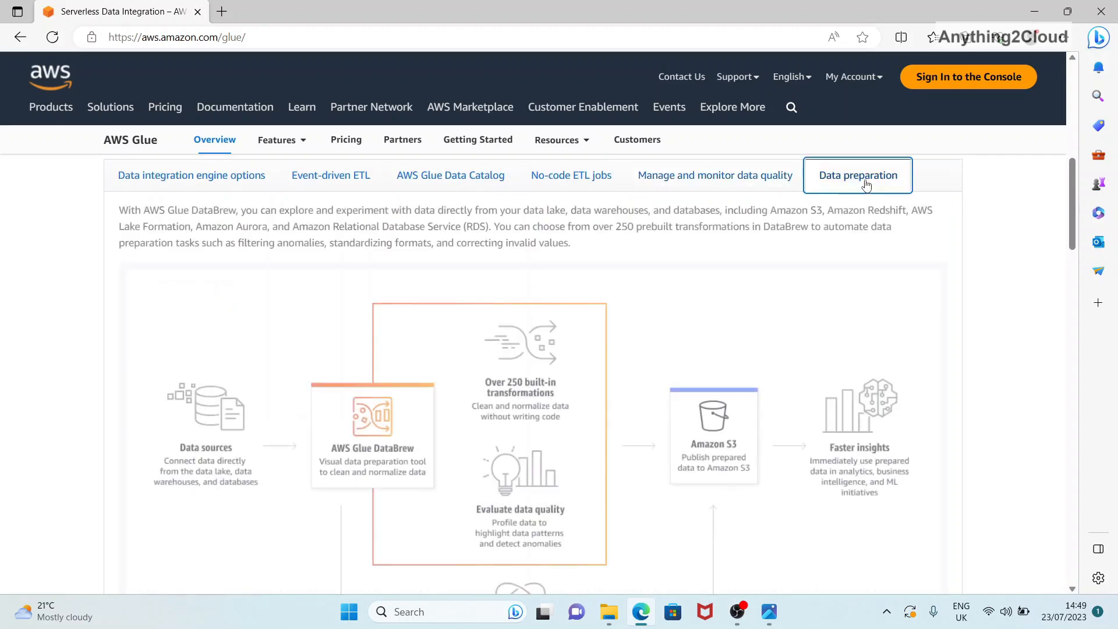
pyautogui.scroll(-2, 643, 368)
pyautogui.scroll(2, 643, 369)
pyautogui.scroll(-2, 644, 369)
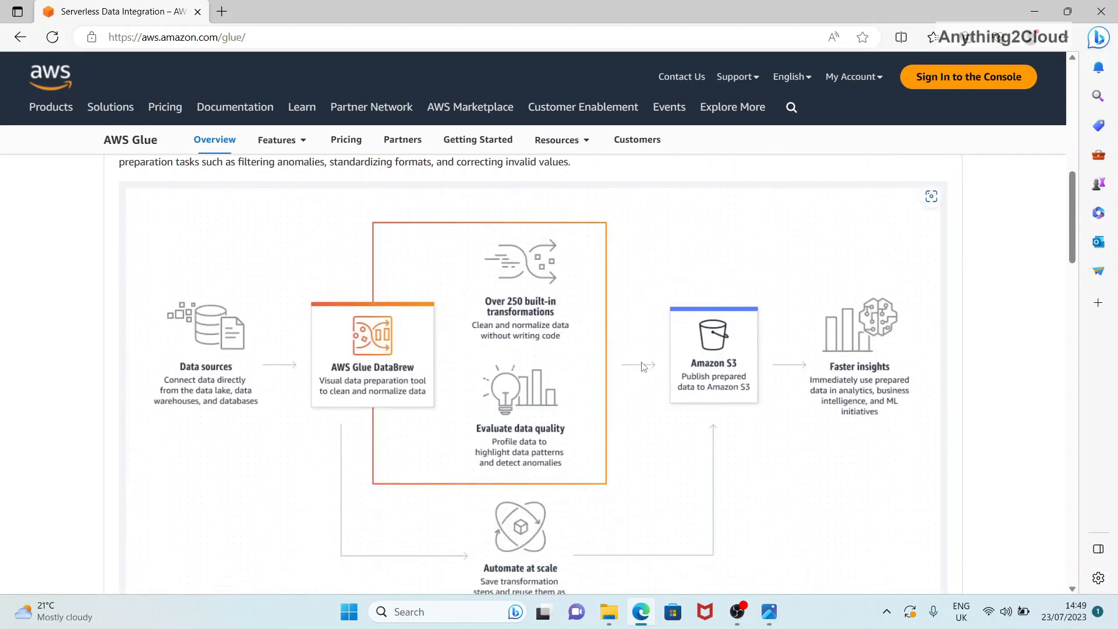
pyautogui.scroll(3, 643, 367)
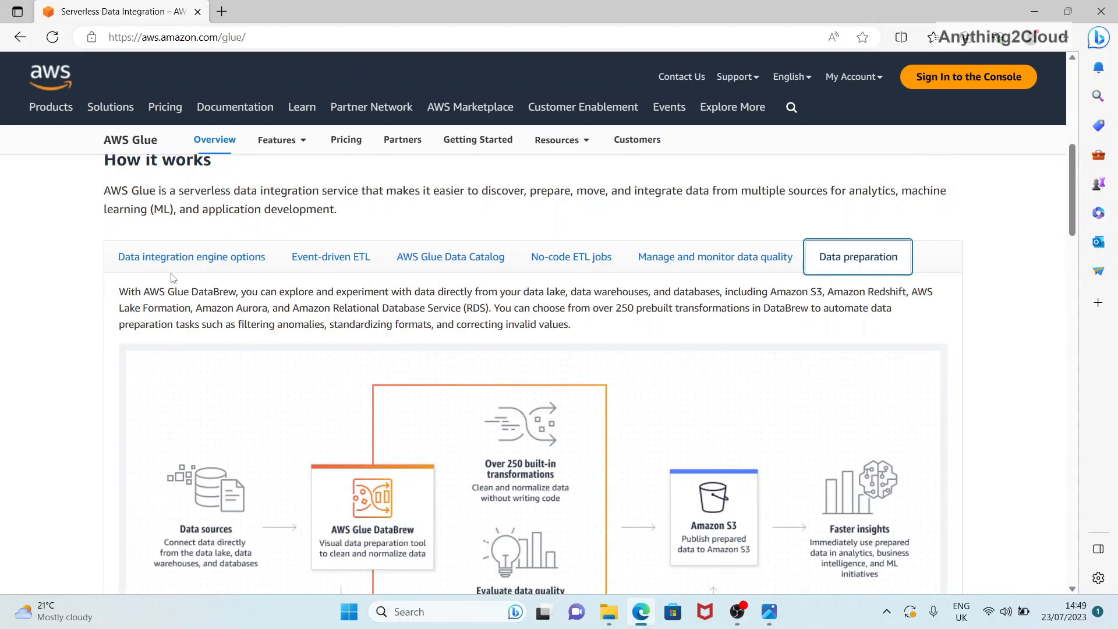
# Step: Return to the Data integration engine options diagram and review its interfaces and engines
pyautogui.click(171, 264)
pyautogui.scroll(-2, 418, 340)
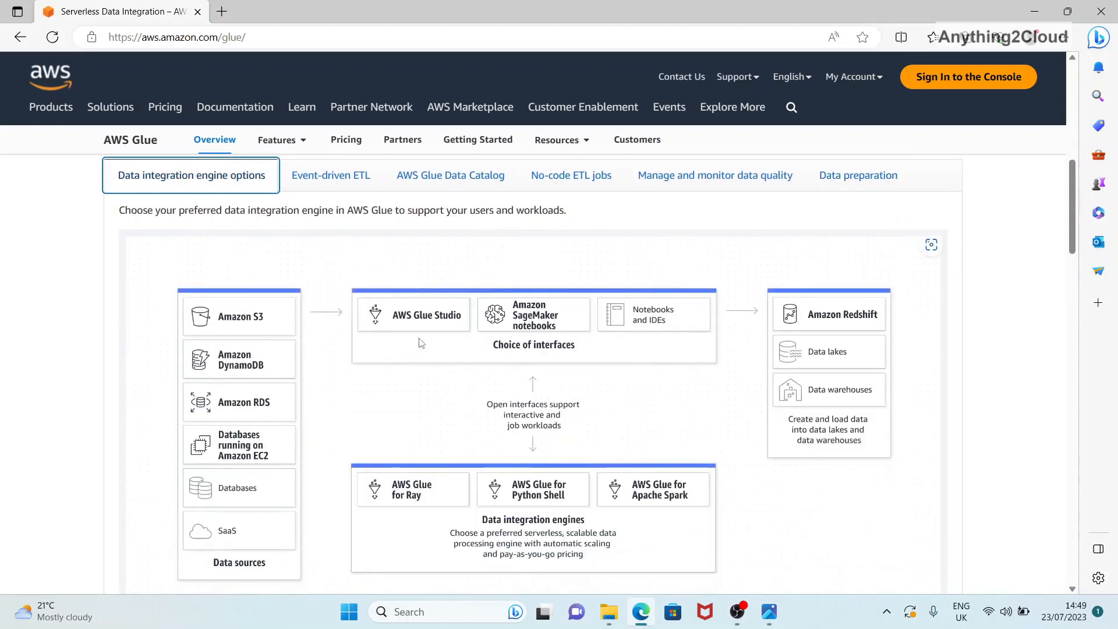
pyautogui.scroll(2, 417, 340)
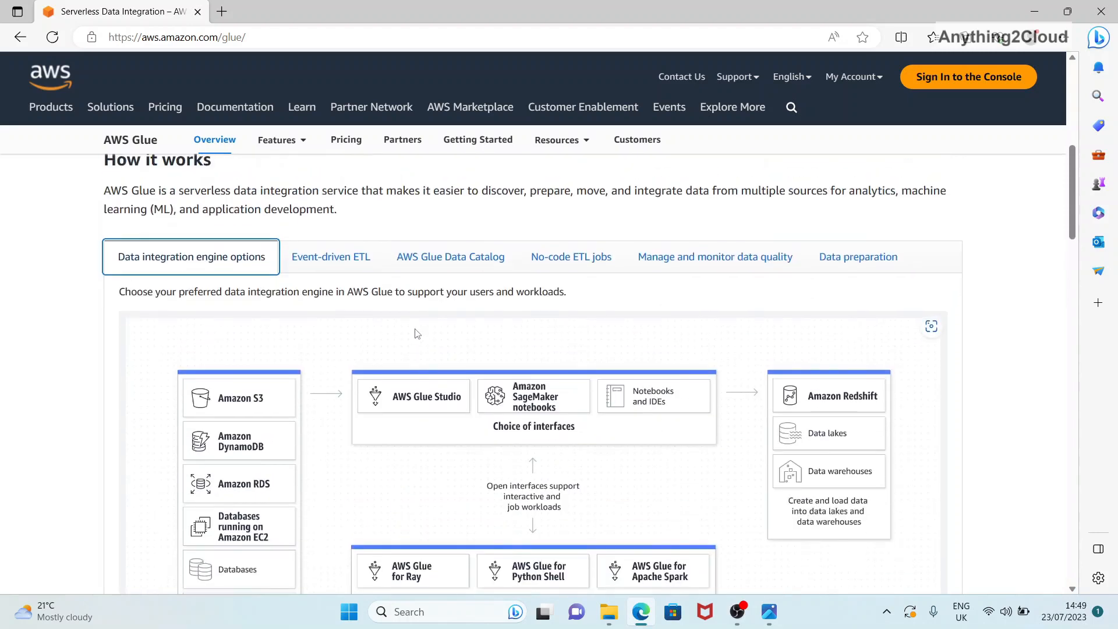
# Step: Highlight "serverless data integration service" in the How it works introduction and review the architecture diagram beneath it
pyautogui.scroll(4, 390, 306)
pyautogui.moveTo(177, 355); pyautogui.dragTo(360, 355)
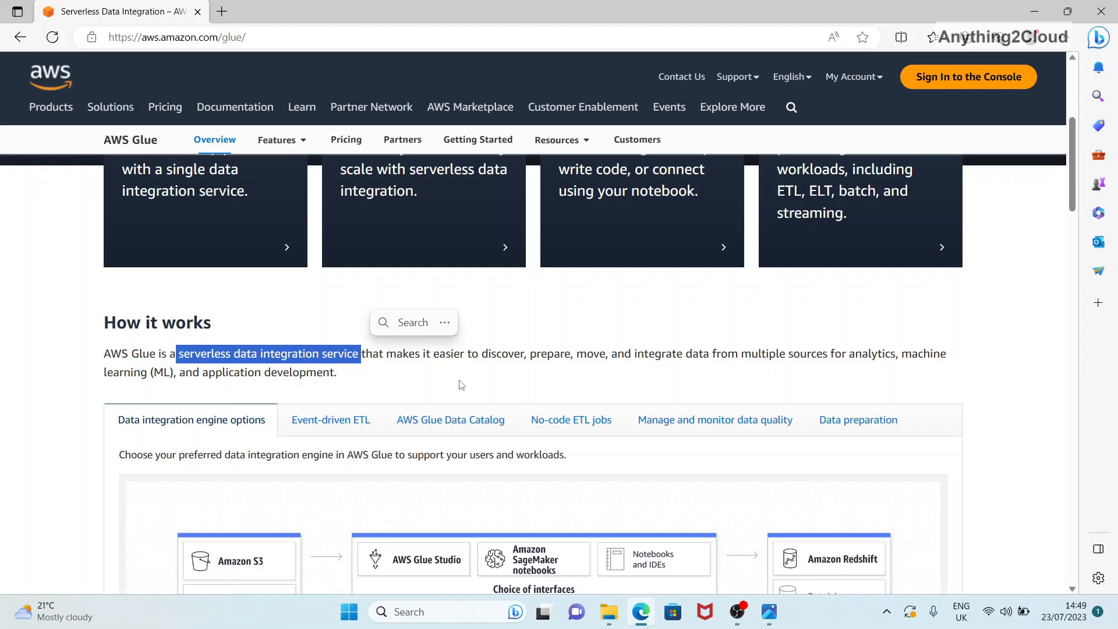
pyautogui.scroll(-4, 458, 385)
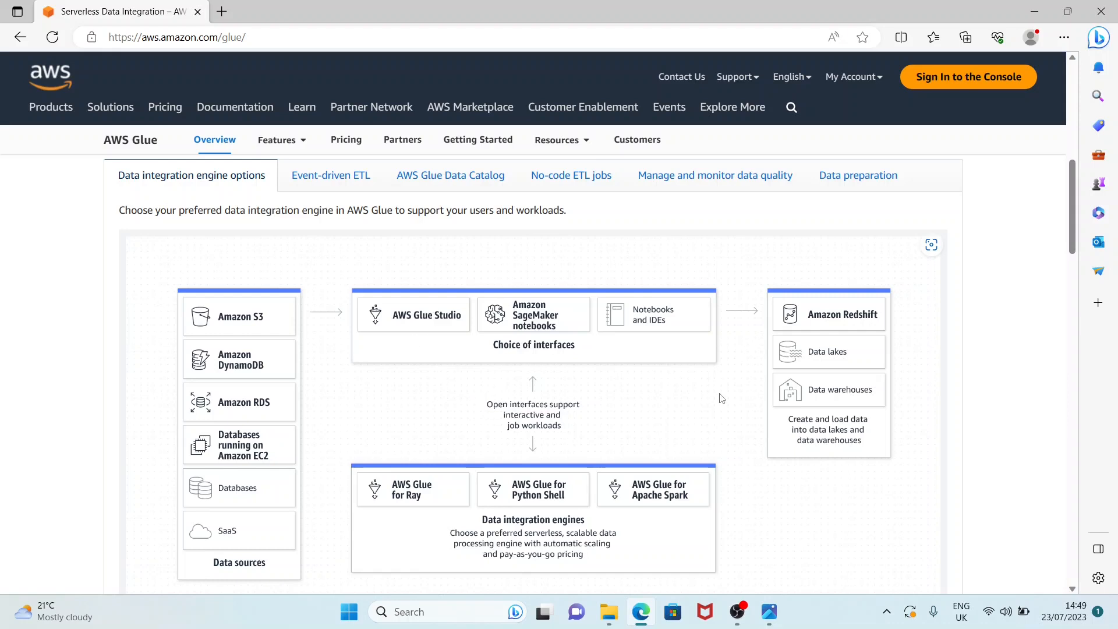
pyautogui.scroll(-2, 872, 388)
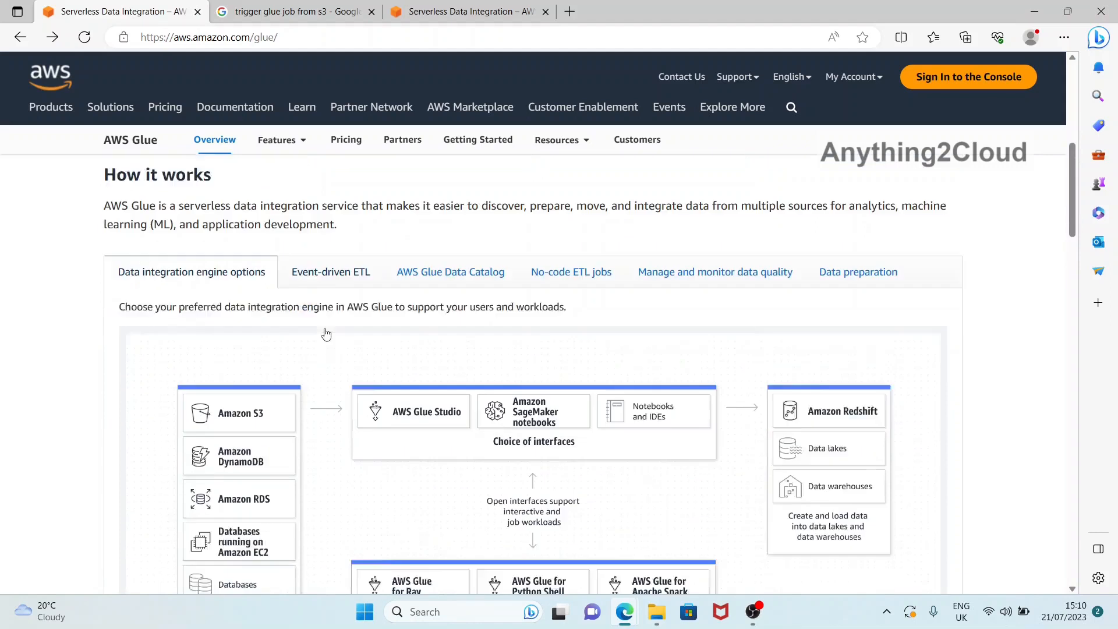
pyautogui.scroll(-1, 325, 333)
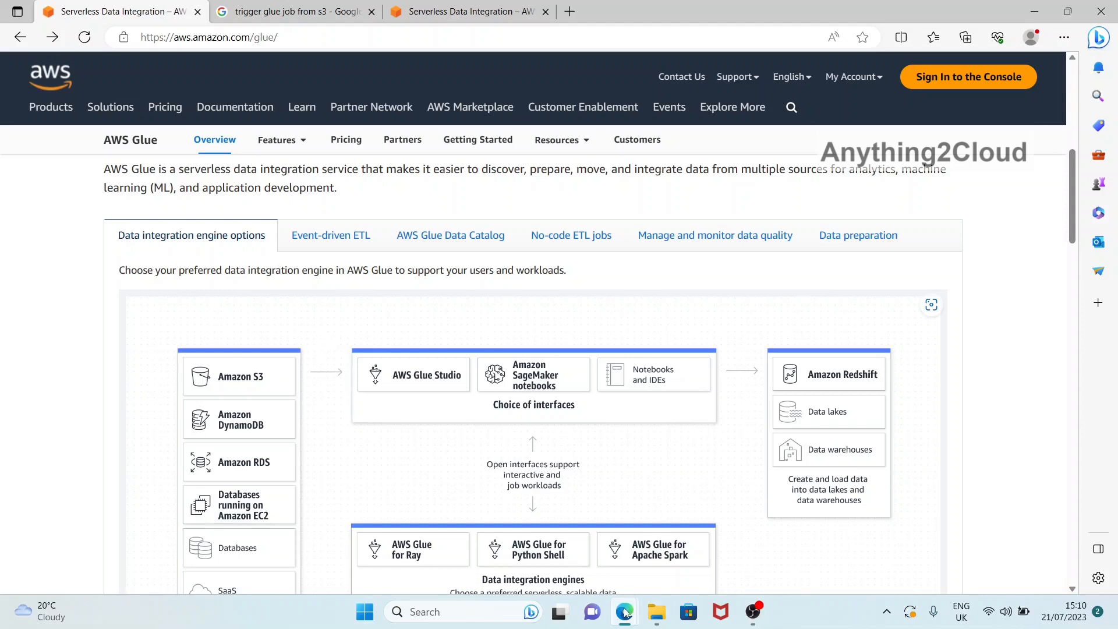
# Step: Switch to the AWS console, search for "glue", open the AWS Glue service and dismiss its new-landing-page notice
pyautogui.moveTo(625, 611)
pyautogui.click(744, 544)
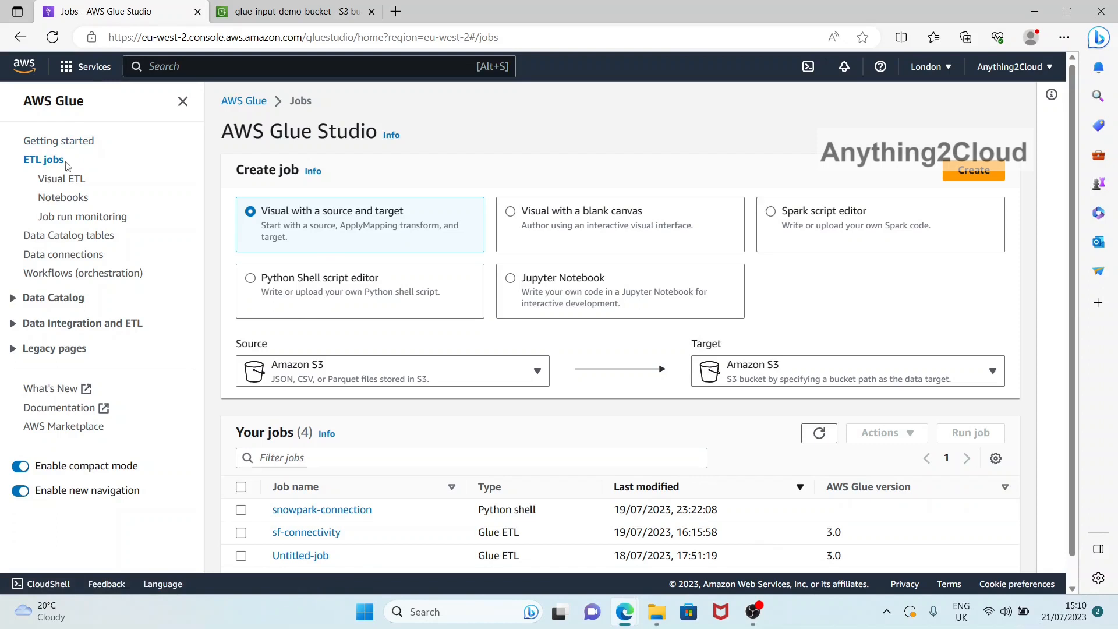
pyautogui.click(191, 68)
pyautogui.write('glue')
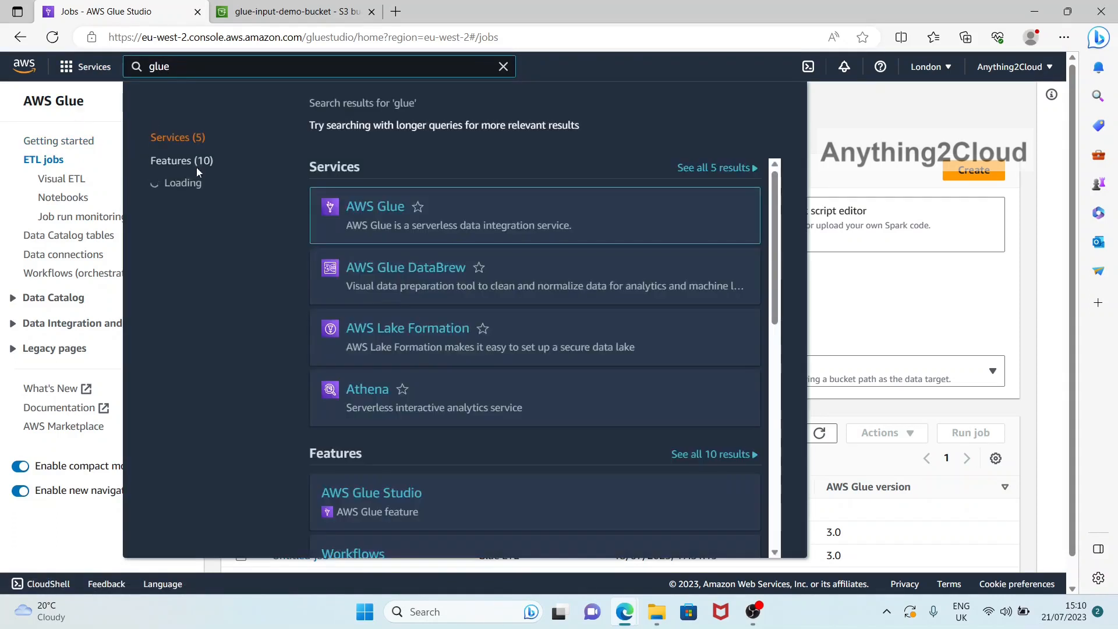
pyautogui.click(377, 207)
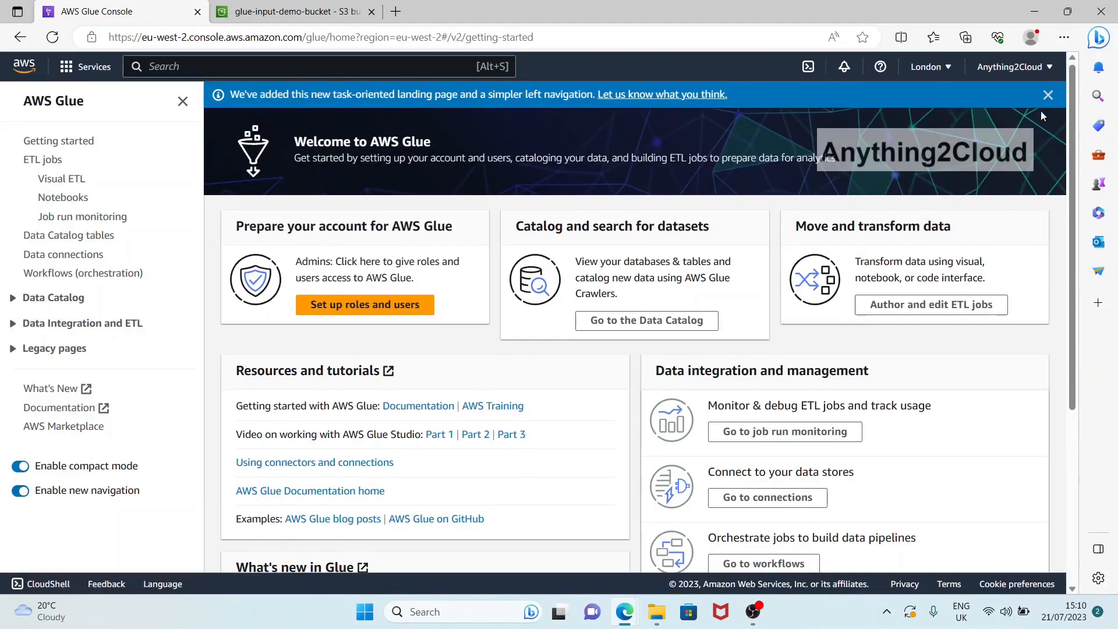
pyautogui.click(1048, 96)
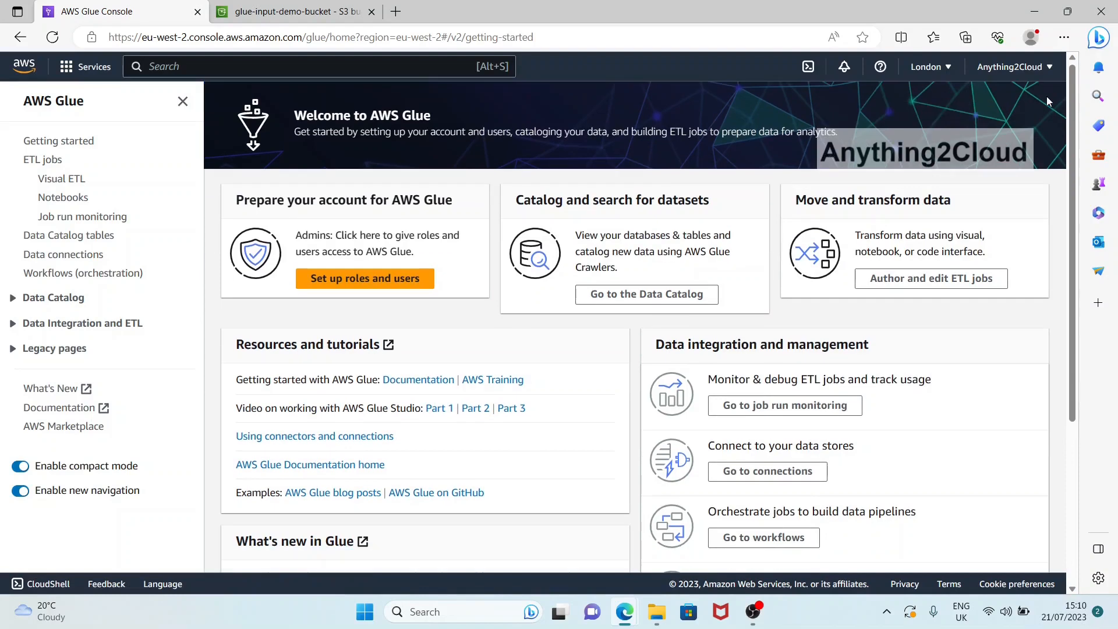
# Step: Create a visual ETL job with a source and target, using Amazon S3 for both
pyautogui.click(49, 162)
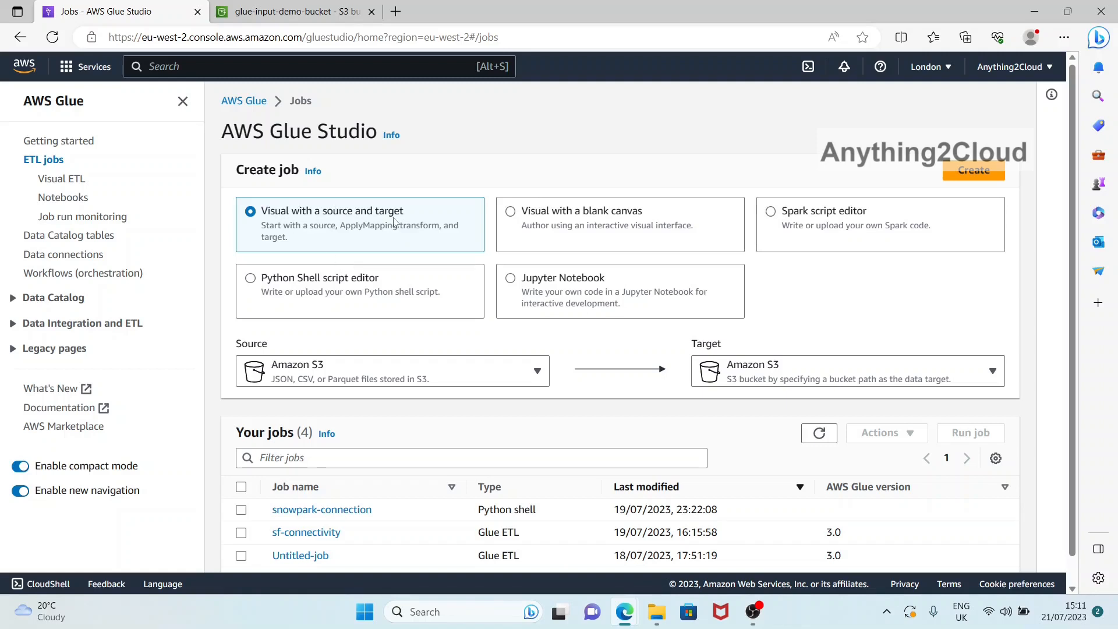
pyautogui.click(973, 174)
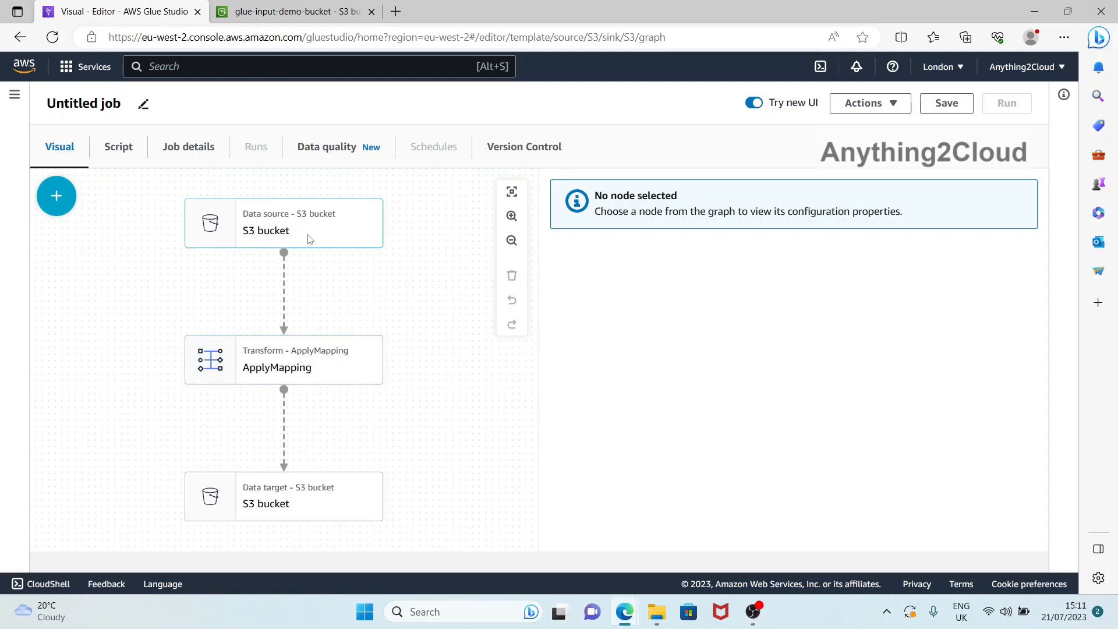
# Step: Switch to the S3 console and inspect the contents of glue-input-demo-bucket and glue-output-demo-bucket
pyautogui.click(308, 13)
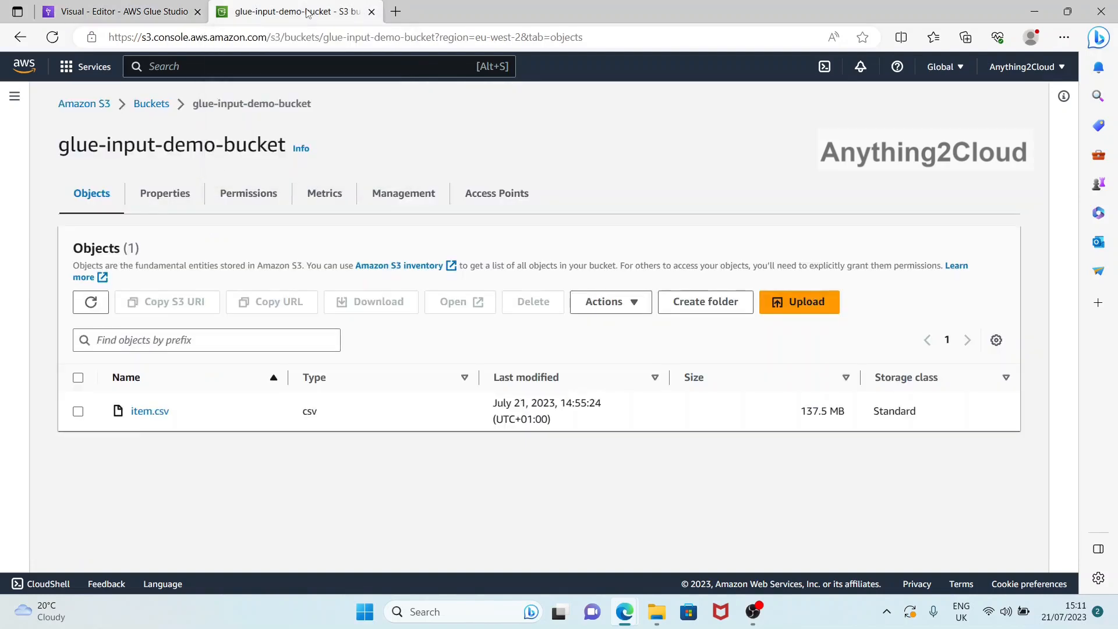
pyautogui.click(152, 107)
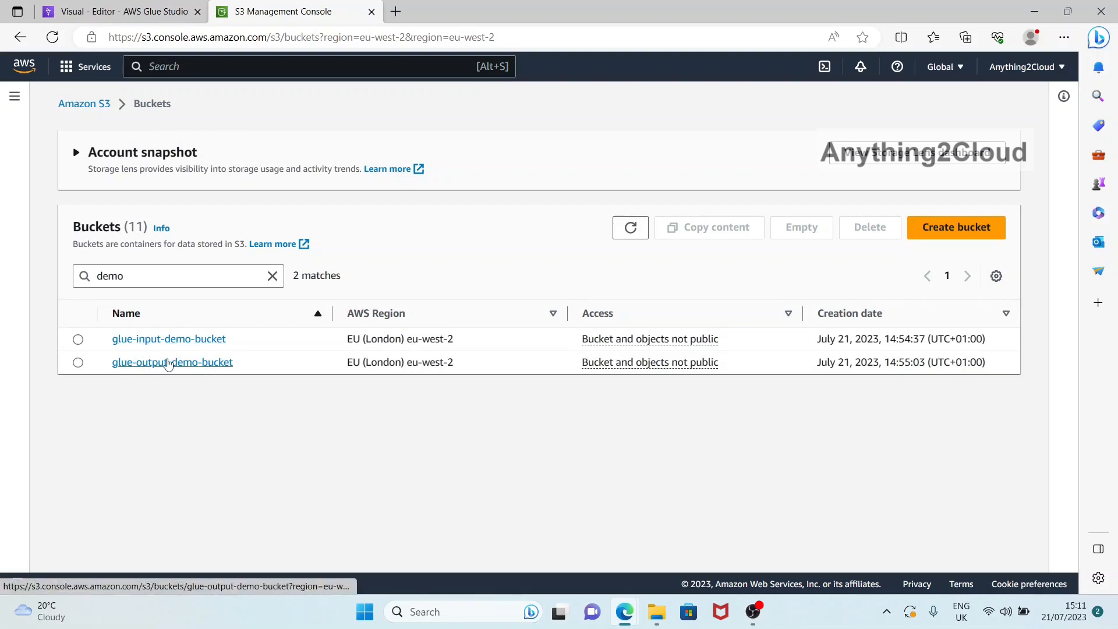
pyautogui.click(194, 340)
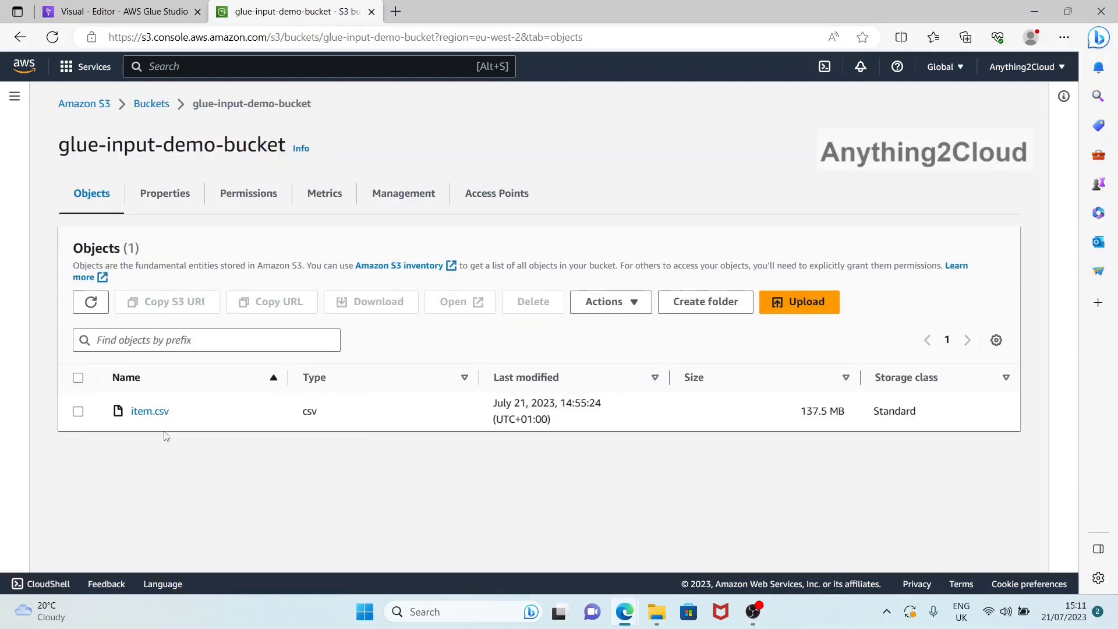
pyautogui.click(151, 105)
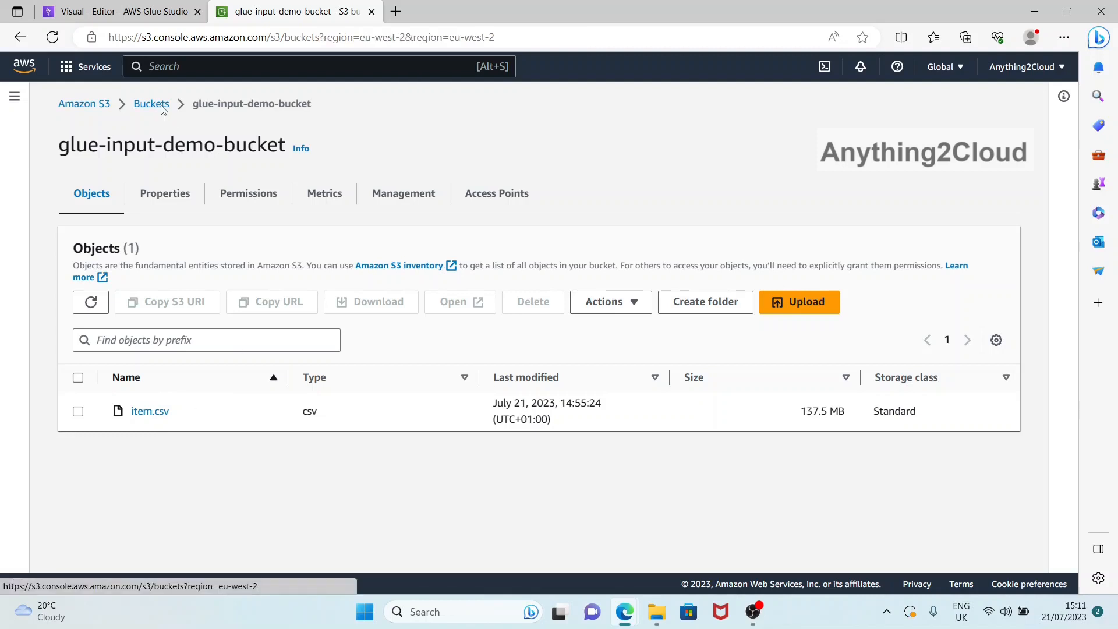
pyautogui.click(195, 362)
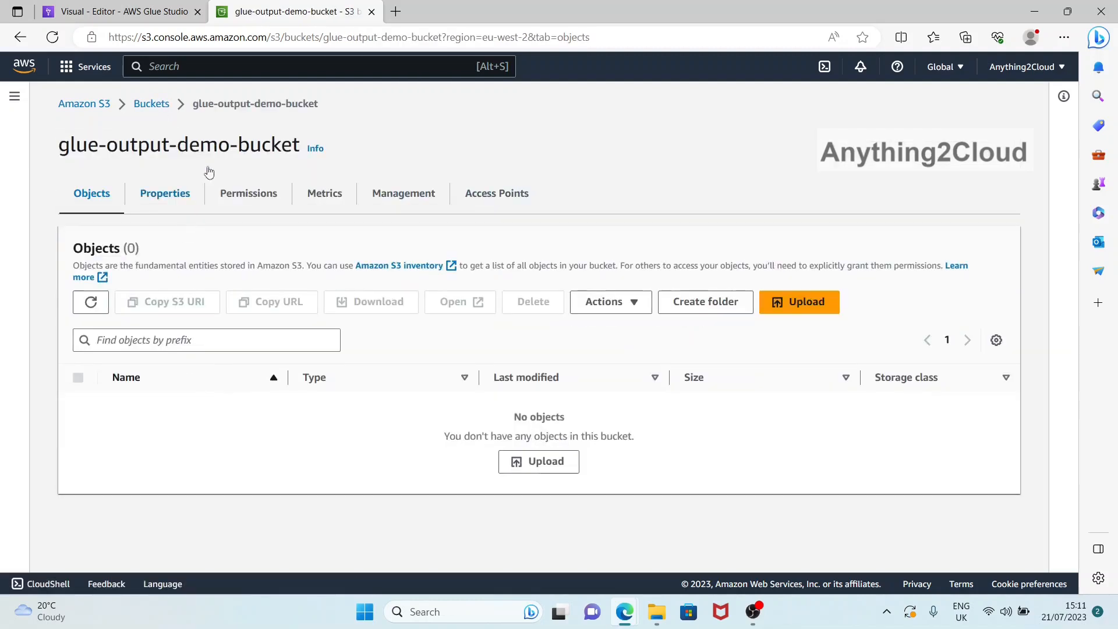
pyautogui.moveTo(113, 148); pyautogui.dragTo(261, 147)
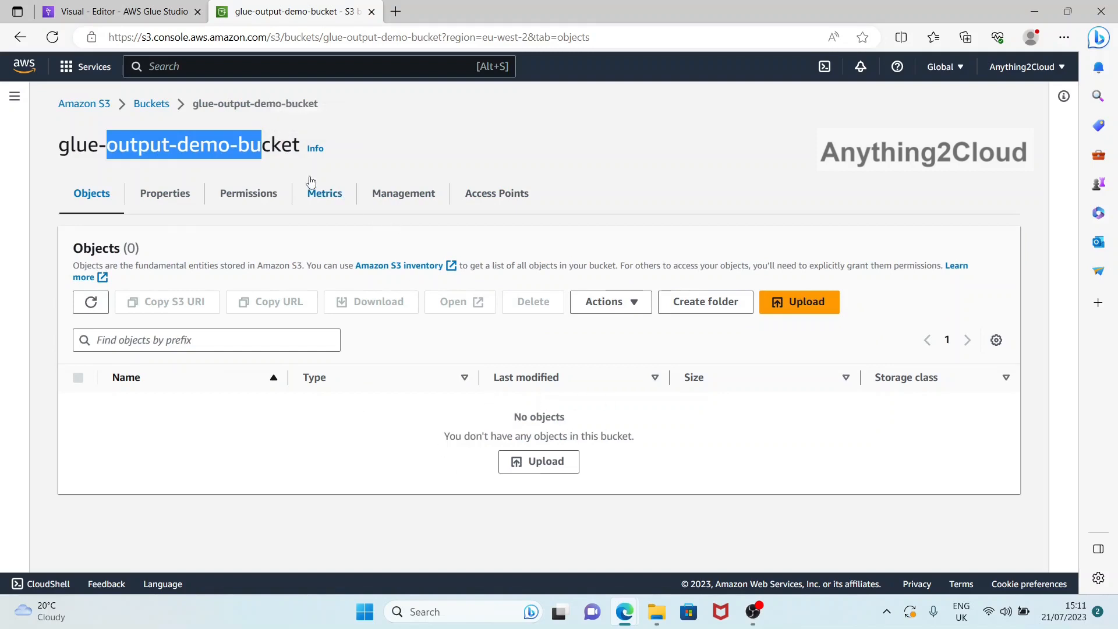
pyautogui.click(152, 105)
pyautogui.click(200, 339)
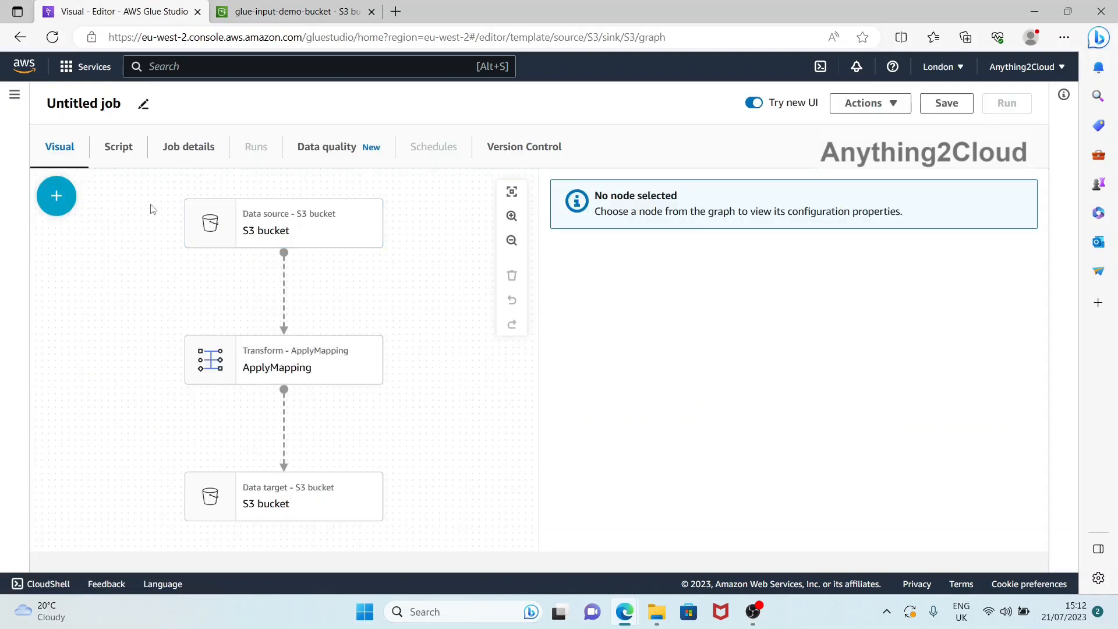
# Step: Rename the Glue job's S3 data source node as "Input bucket"
pyautogui.click(276, 227)
pyautogui.moveTo(627, 254); pyautogui.dragTo(538, 257)
pyautogui.write('Input bucket')
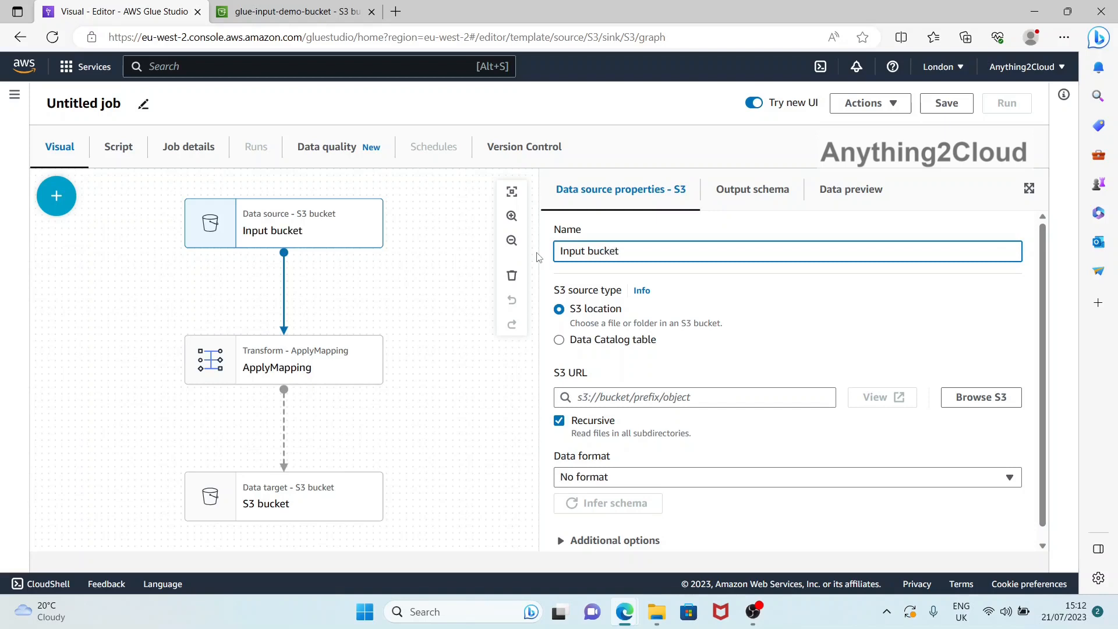
# Step: Search the S3 buckets for "in" and choose glue-input-demo-bucket as the data source's S3 location
pyautogui.click(990, 402)
pyautogui.click(182, 226)
pyautogui.write('in')
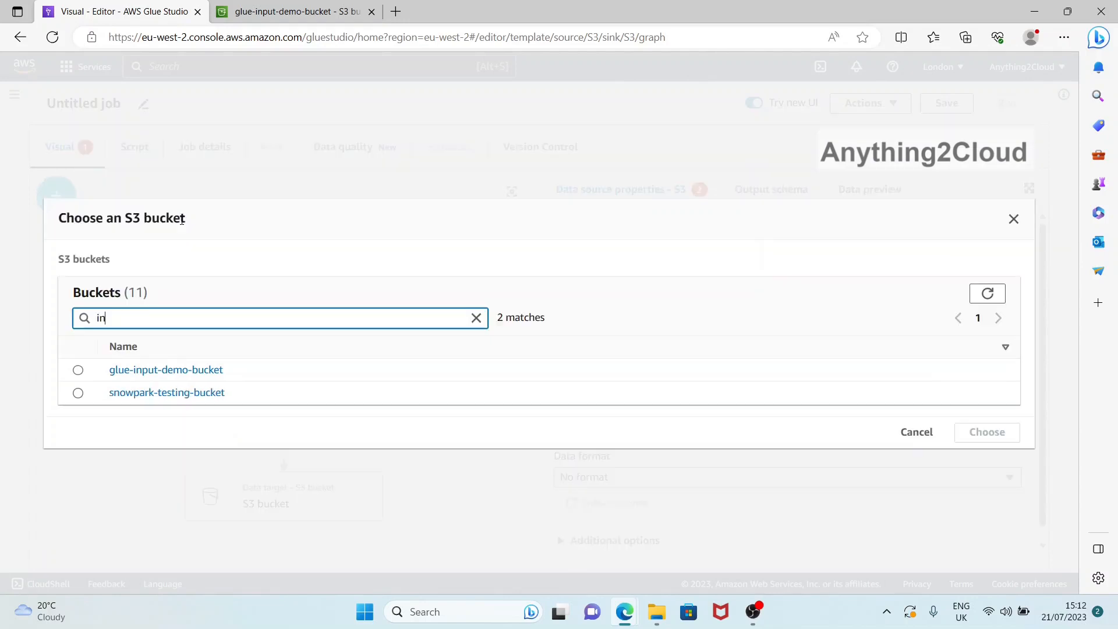
pyautogui.click(78, 370)
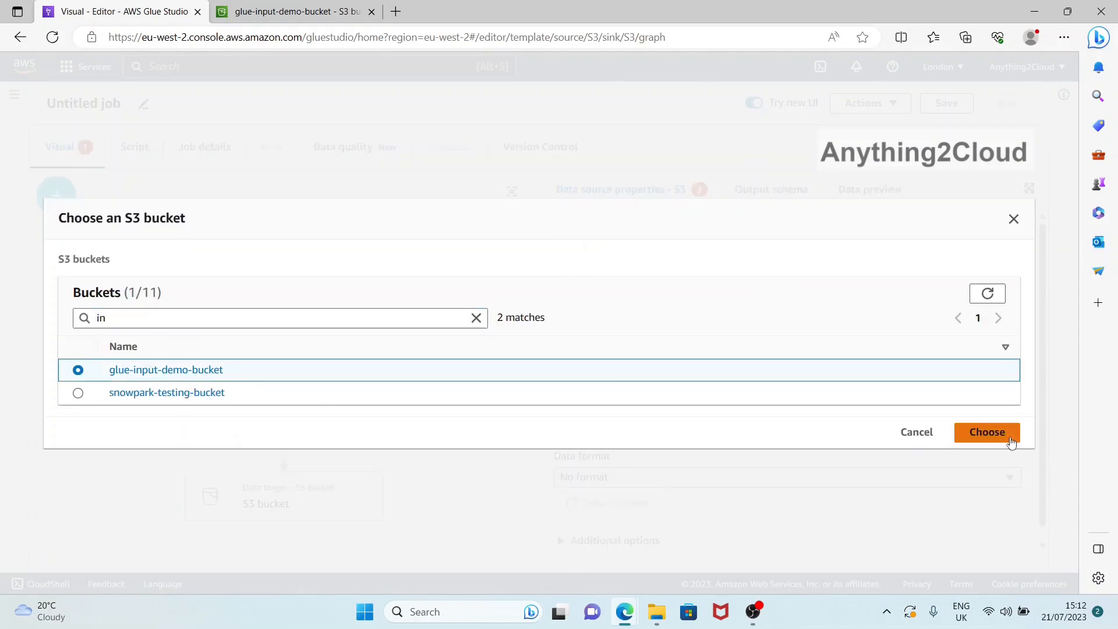
pyautogui.click(990, 437)
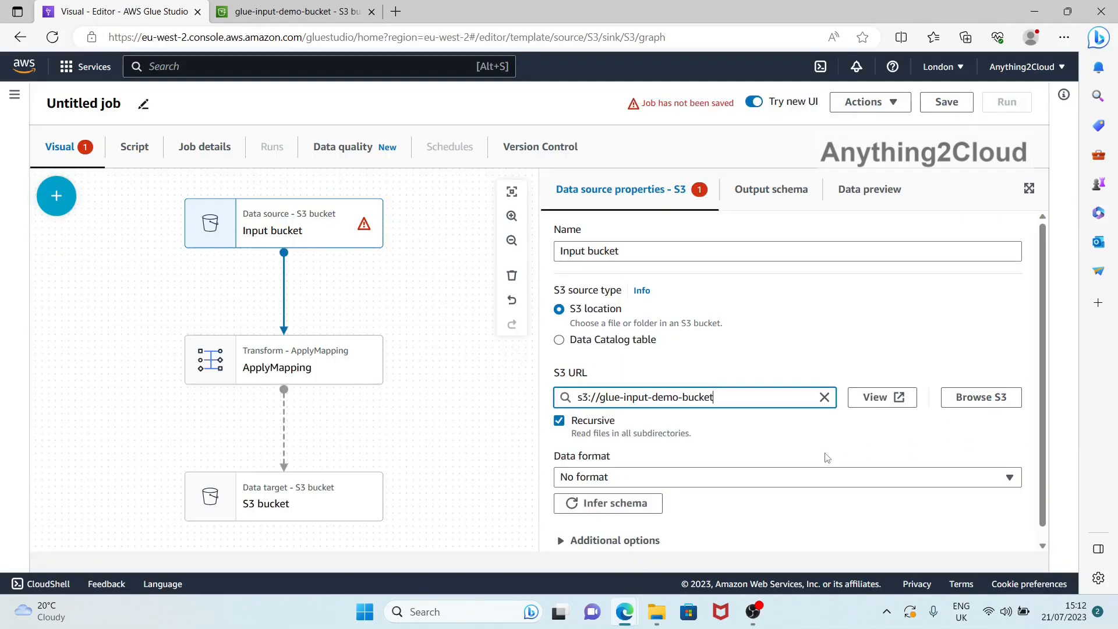
pyautogui.click(826, 457)
# Step: Set the source's data format to CSV and review its delimiter, quote character and column header options
pyautogui.scroll(-1, 823, 454)
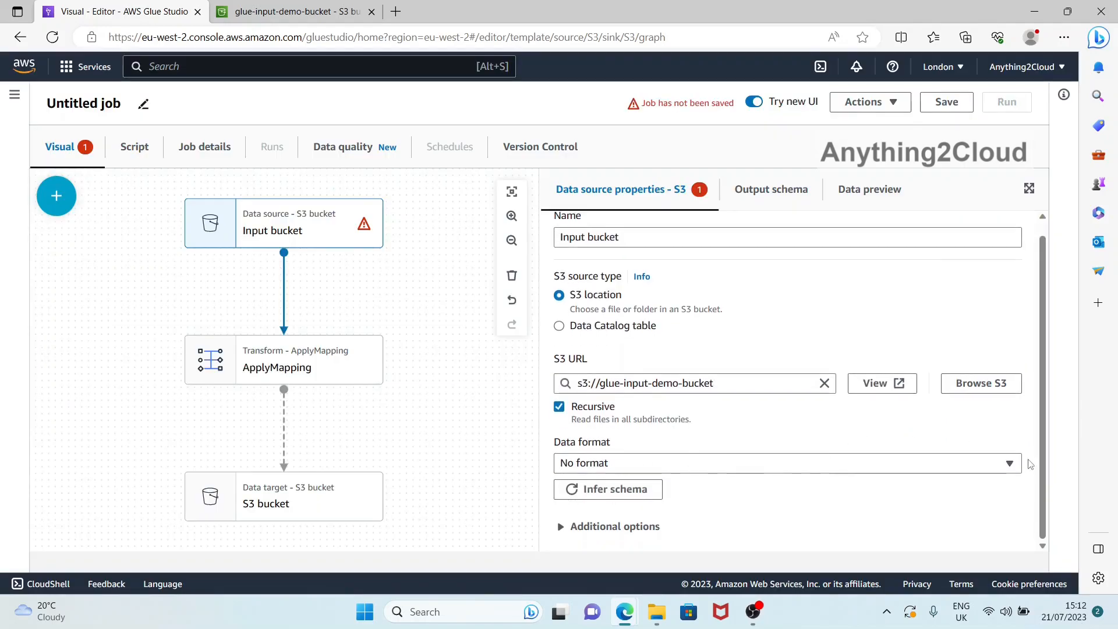
pyautogui.click(1008, 465)
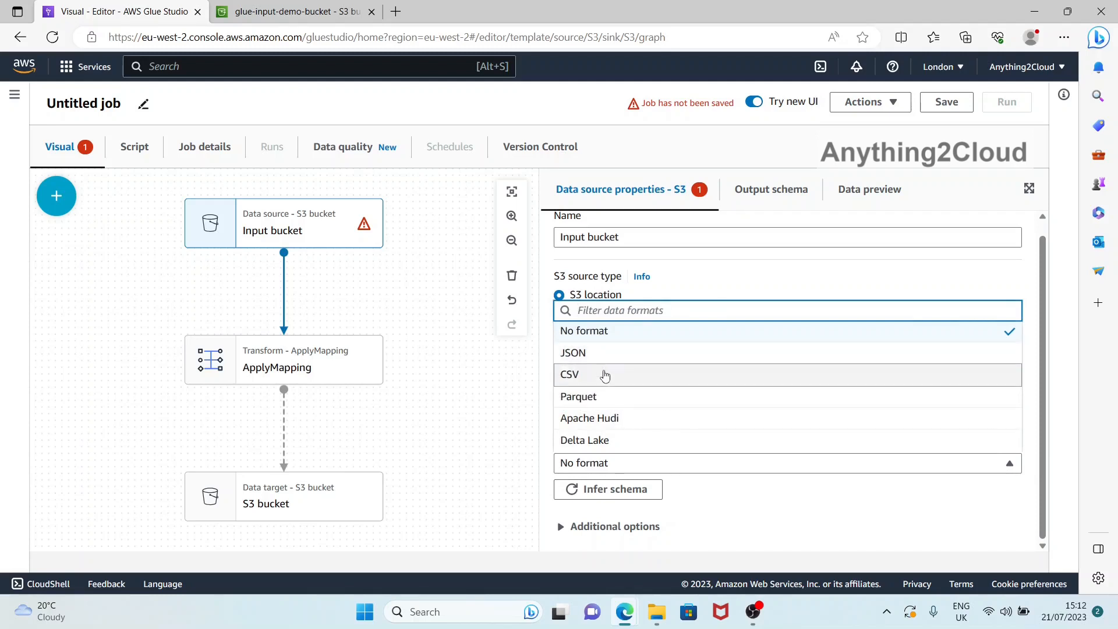
pyautogui.click(605, 376)
pyautogui.scroll(-2, 640, 420)
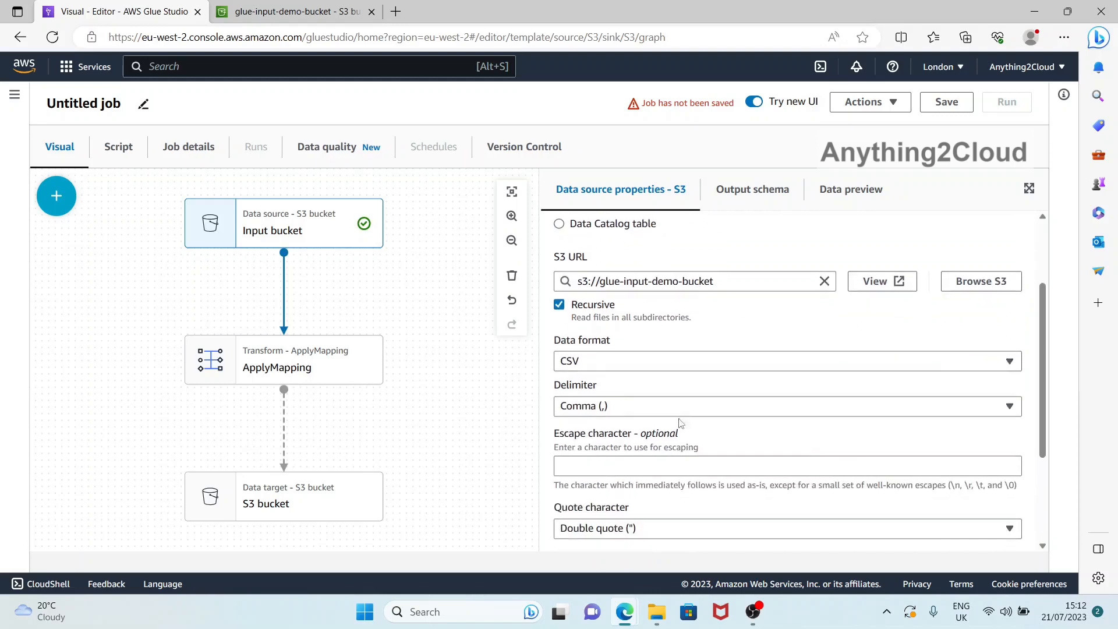
pyautogui.scroll(-2, 679, 411)
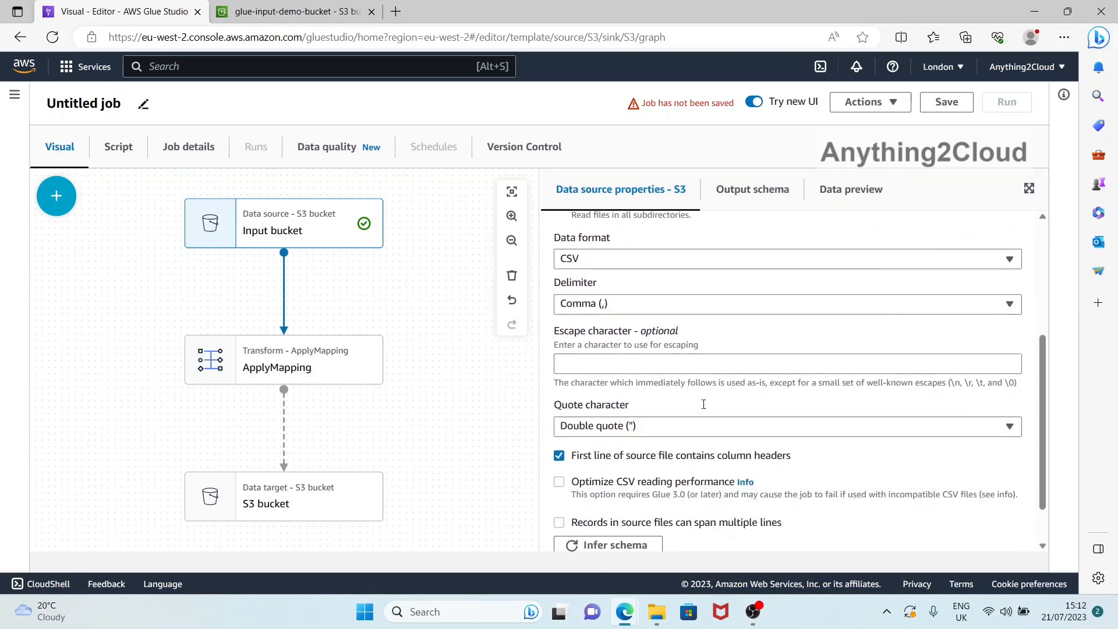
pyautogui.scroll(-1, 707, 408)
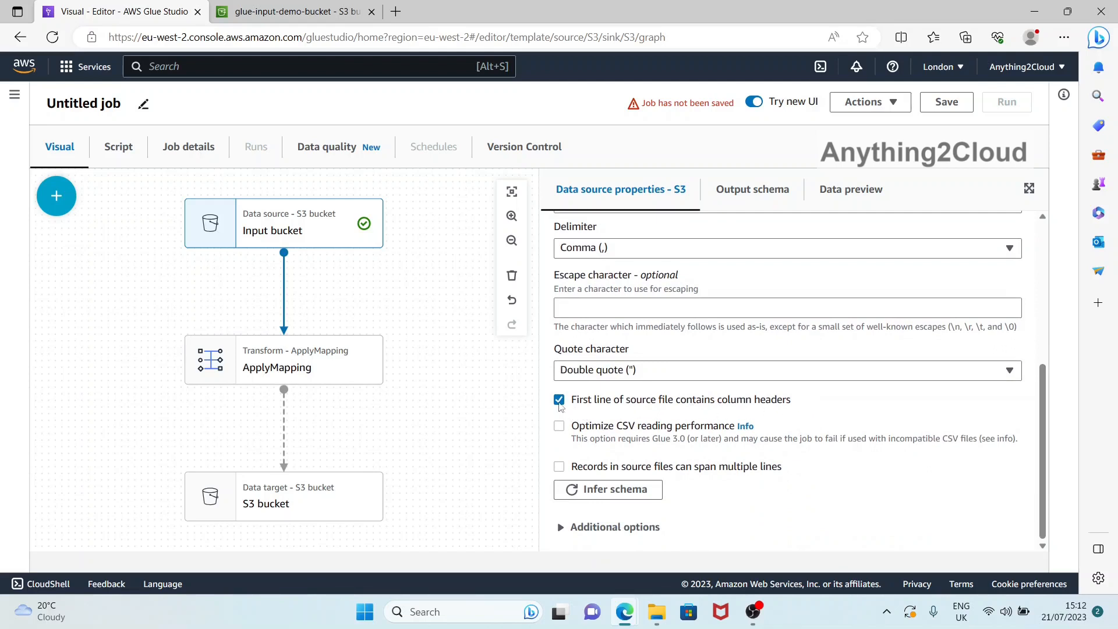
pyautogui.scroll(2, 711, 403)
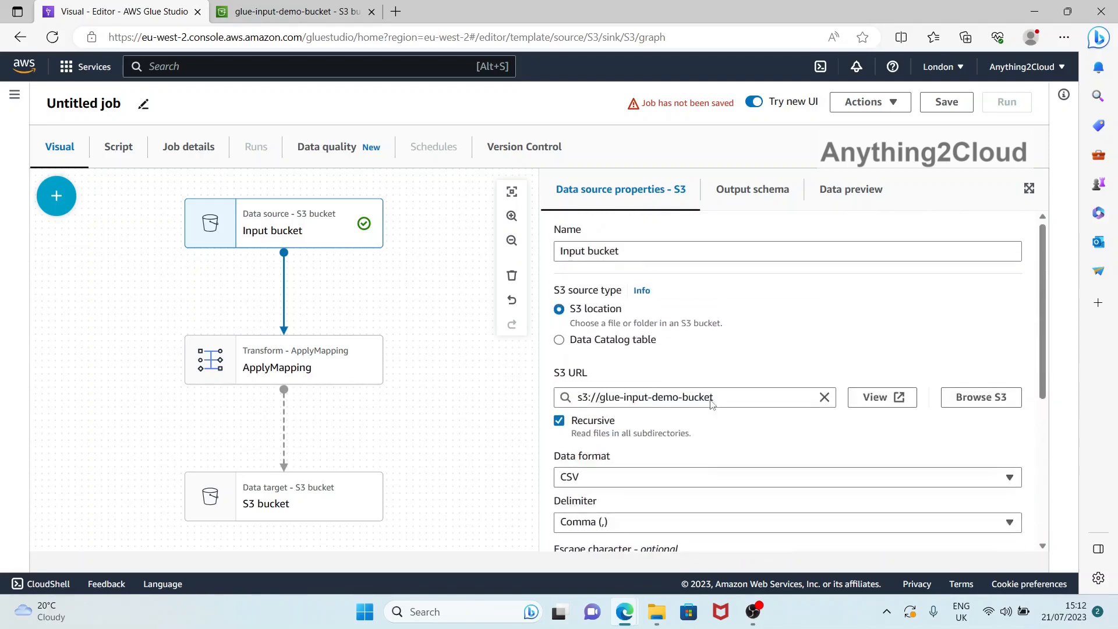
# Step: Check the Input bucket node's output schema and data preview, and return to its source properties
pyautogui.click(741, 197)
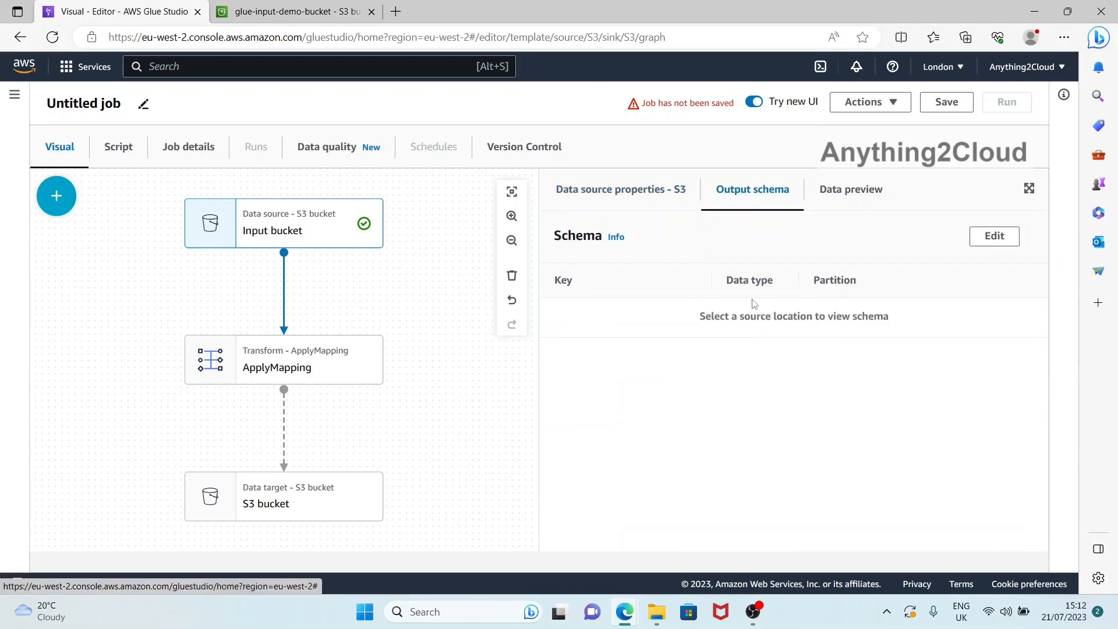
pyautogui.click(857, 199)
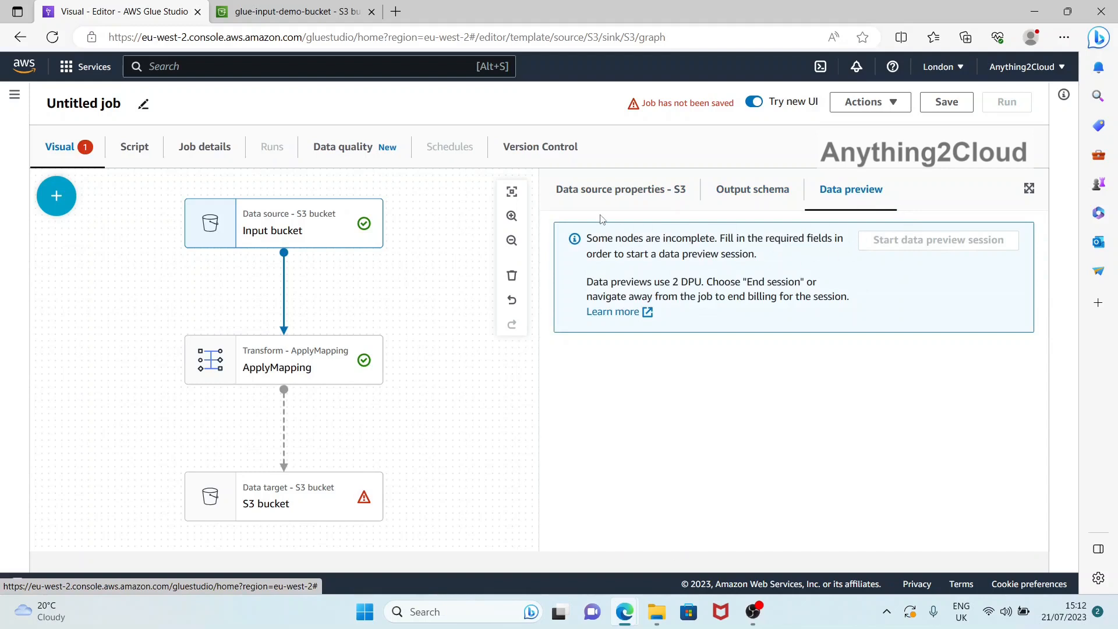
pyautogui.click(580, 197)
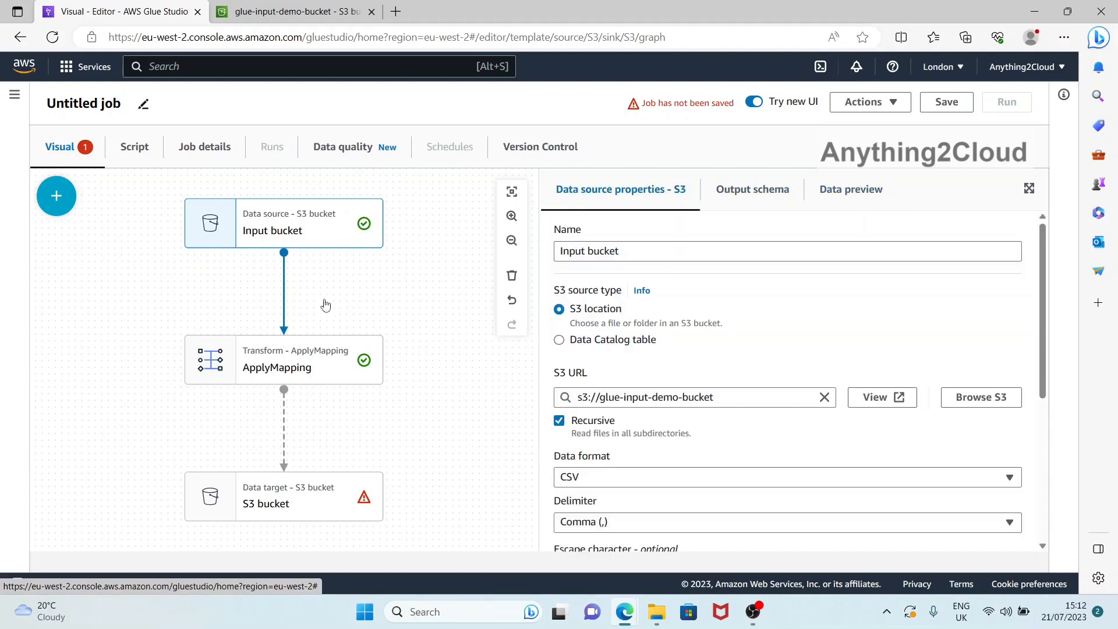
# Step: Rename the ApplyMapping transform node as "Transformation"
pyautogui.click(304, 367)
pyautogui.moveTo(644, 252); pyautogui.dragTo(555, 259)
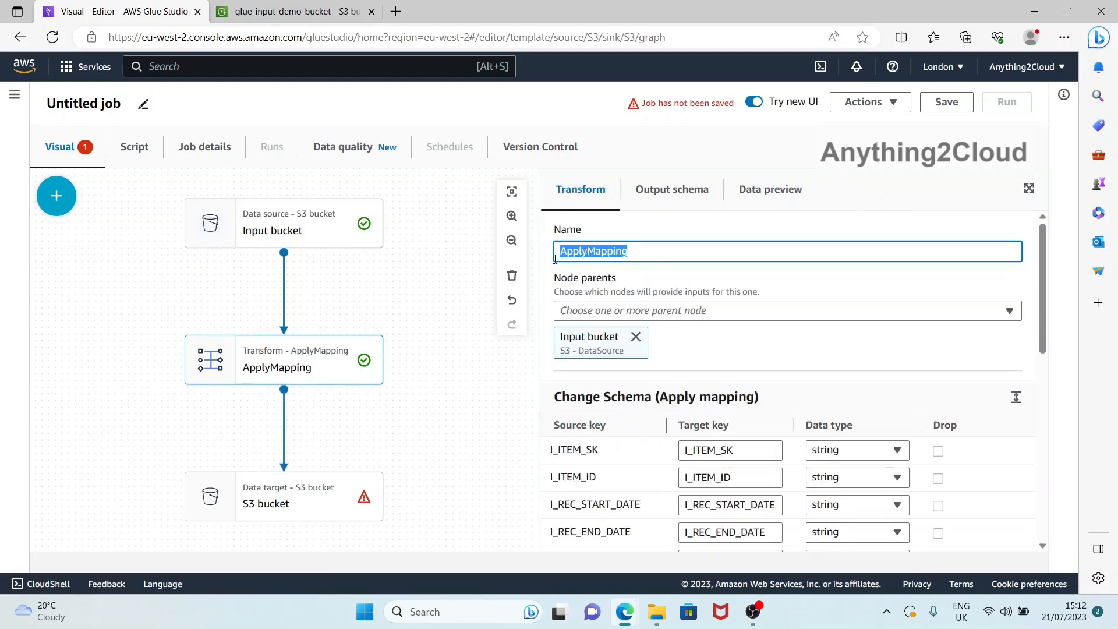
pyautogui.write('Tran')
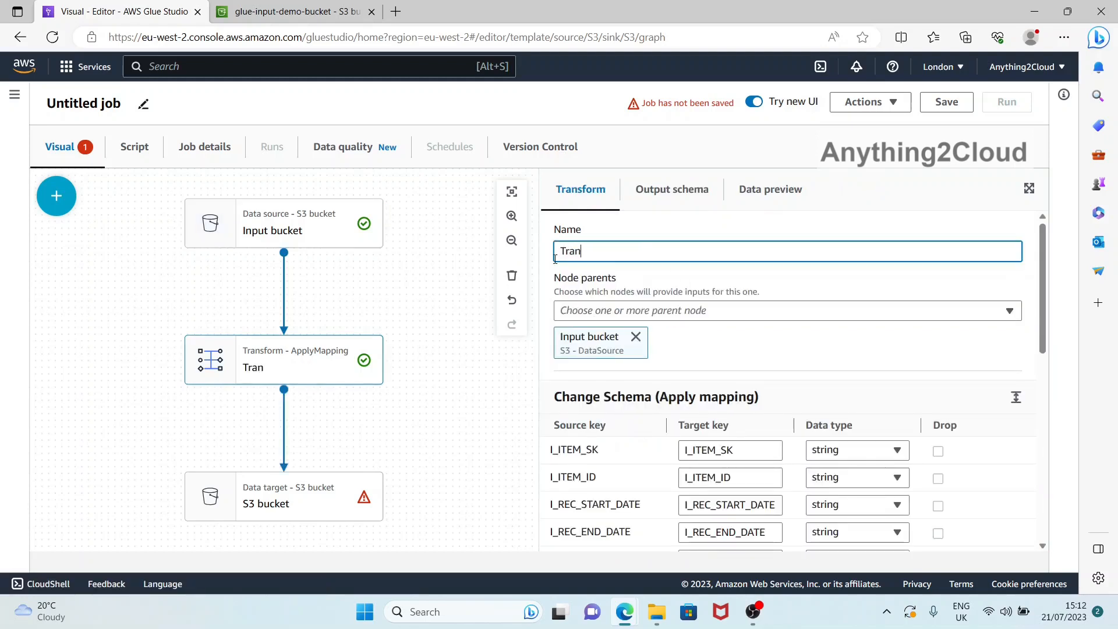
pyautogui.write('sformation')
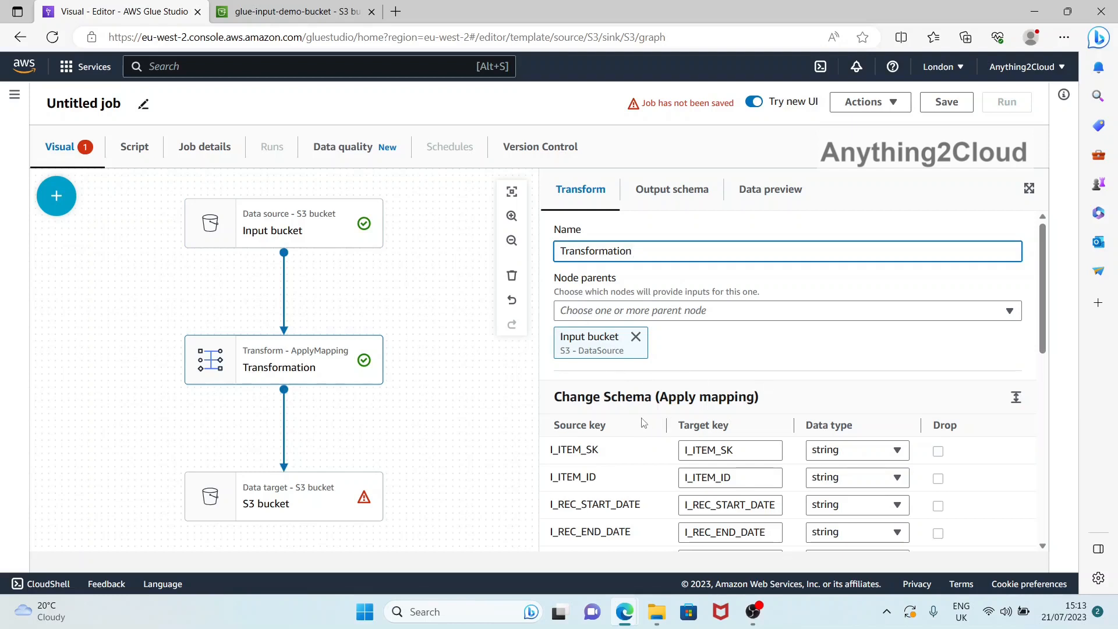
# Step: Examine the source keys, target keys and data types in the Transformation node's Change Schema mapping
pyautogui.scroll(-2, 614, 323)
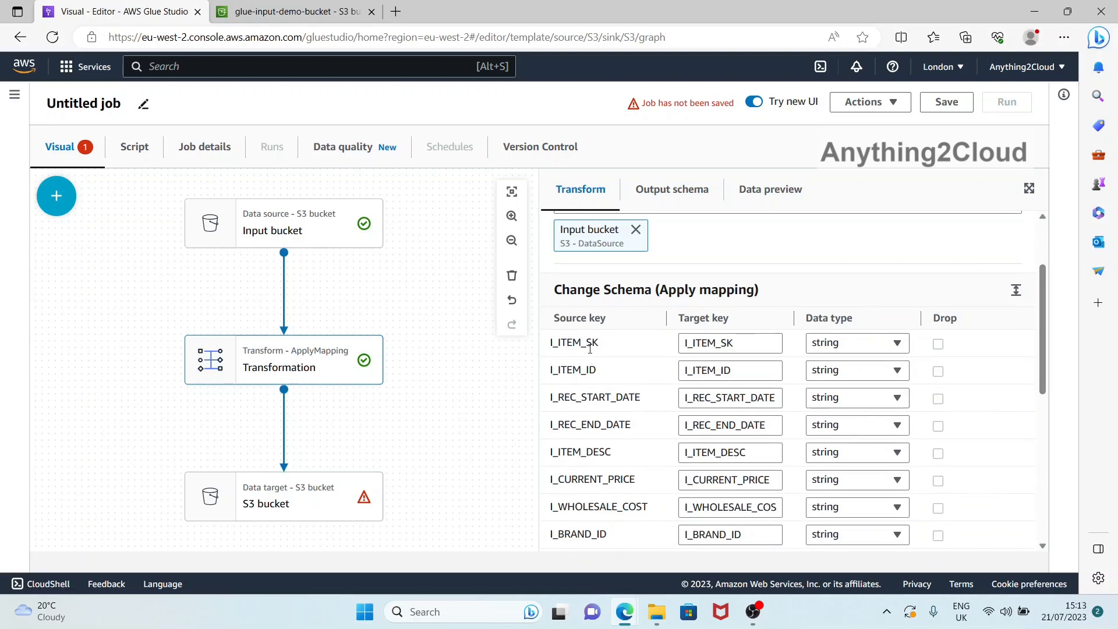
pyautogui.scroll(-1, 590, 347)
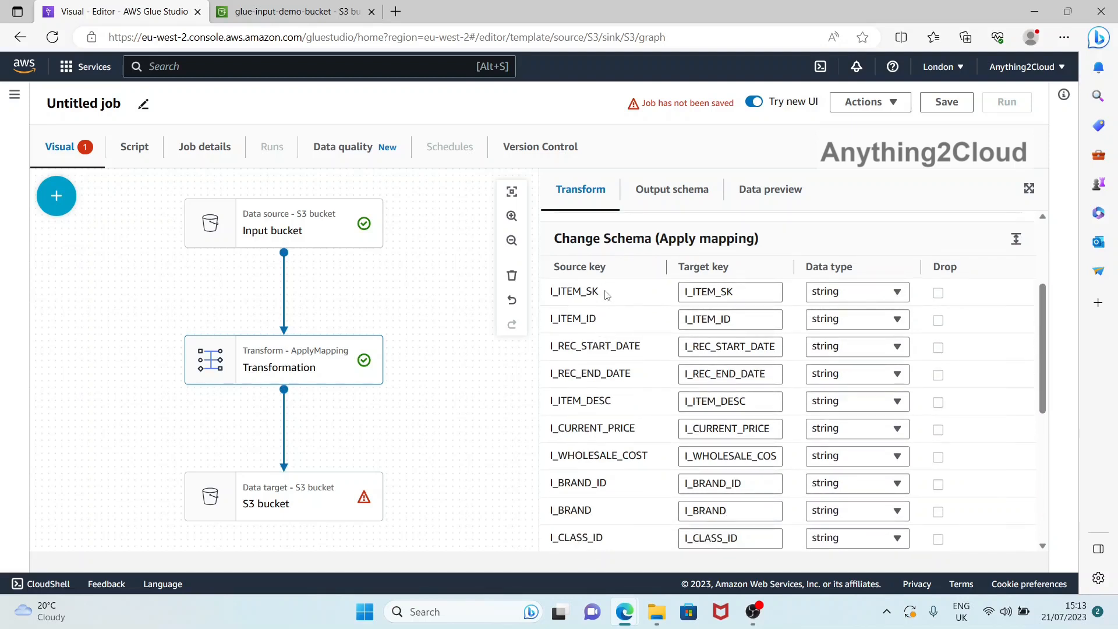
pyautogui.scroll(-2, 606, 295)
pyautogui.scroll(5, 606, 295)
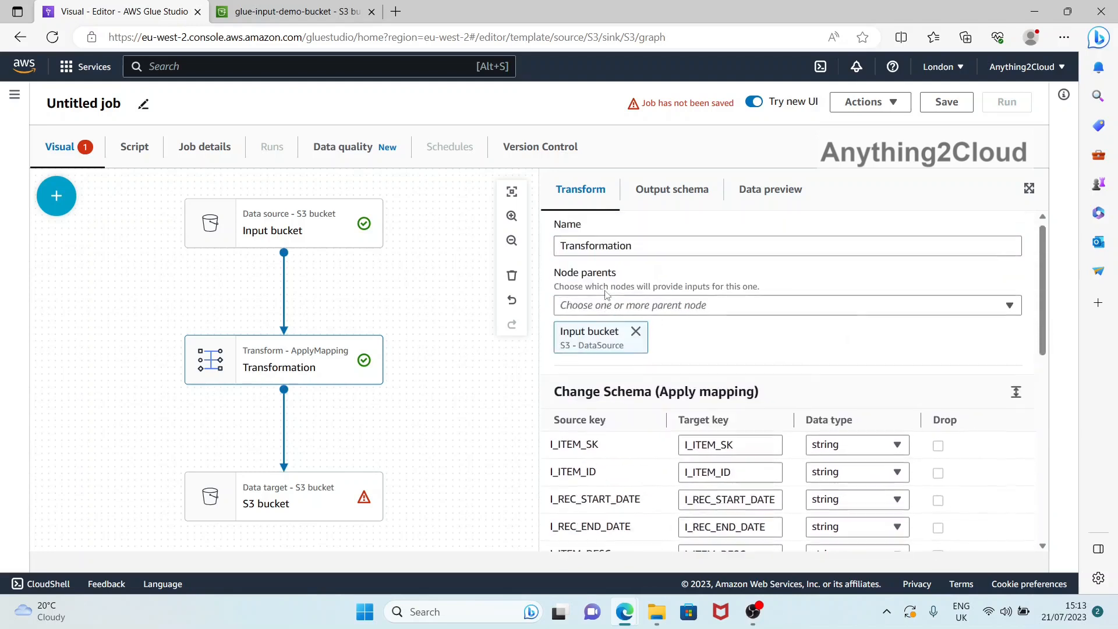
pyautogui.scroll(-7, 815, 407)
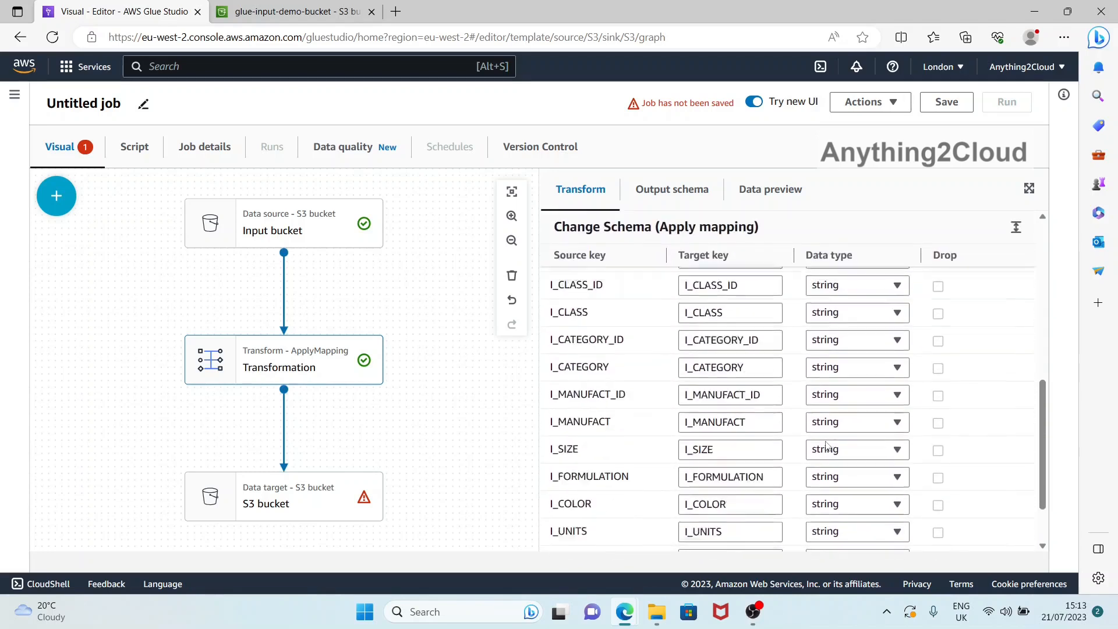
pyautogui.scroll(-2, 826, 446)
pyautogui.scroll(6, 827, 447)
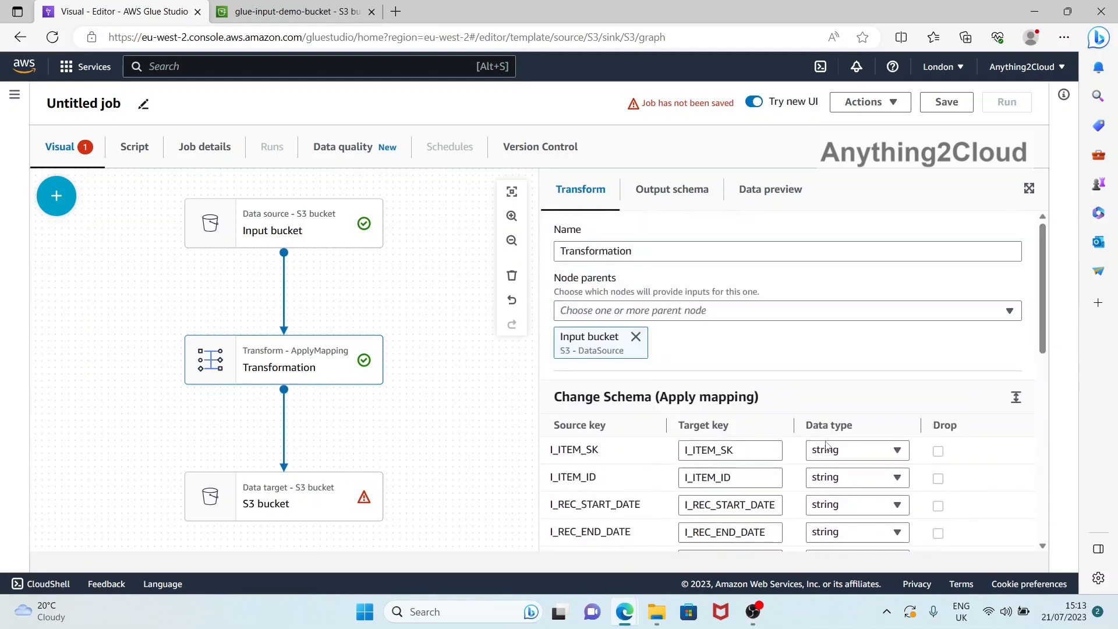
# Step: View the Transformation node's output schema and its data preview
pyautogui.click(691, 193)
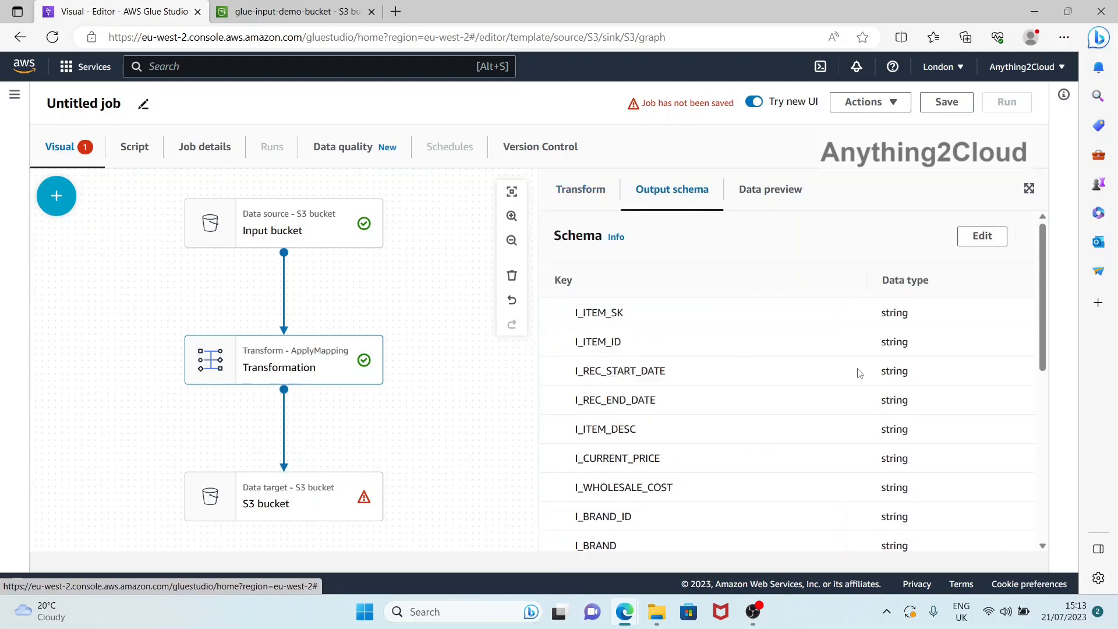
pyautogui.scroll(-5, 860, 373)
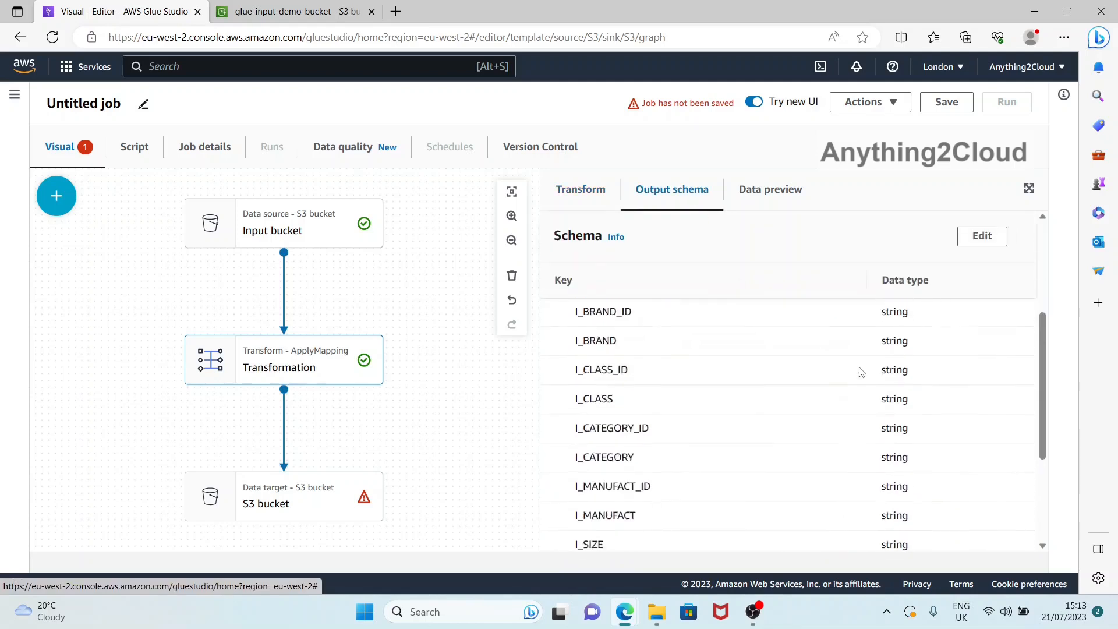
pyautogui.click(797, 194)
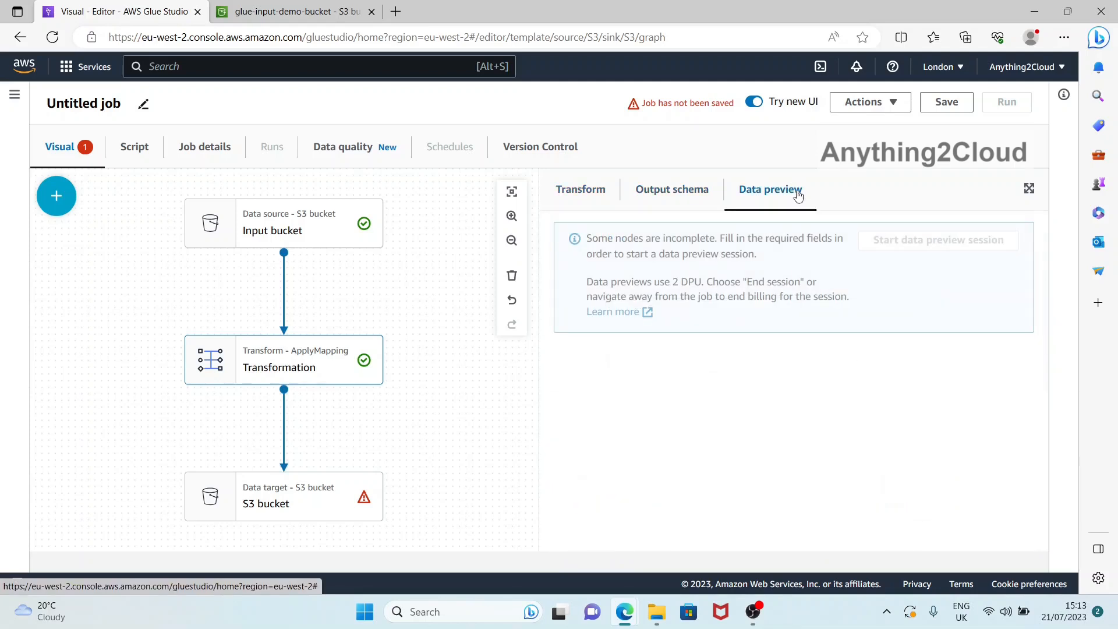
# Step: Return to the Change Schema mapping and examine the renaming, data type and drop options for all columns
pyautogui.click(585, 192)
pyautogui.scroll(-9, 742, 352)
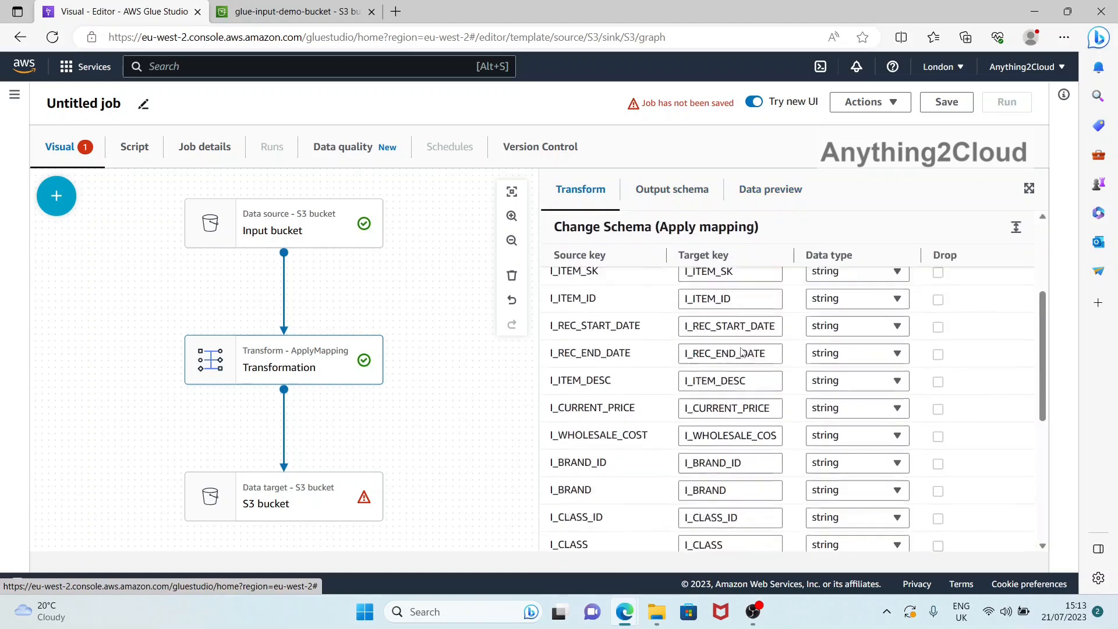
pyautogui.scroll(1, 742, 353)
pyautogui.scroll(8, 743, 352)
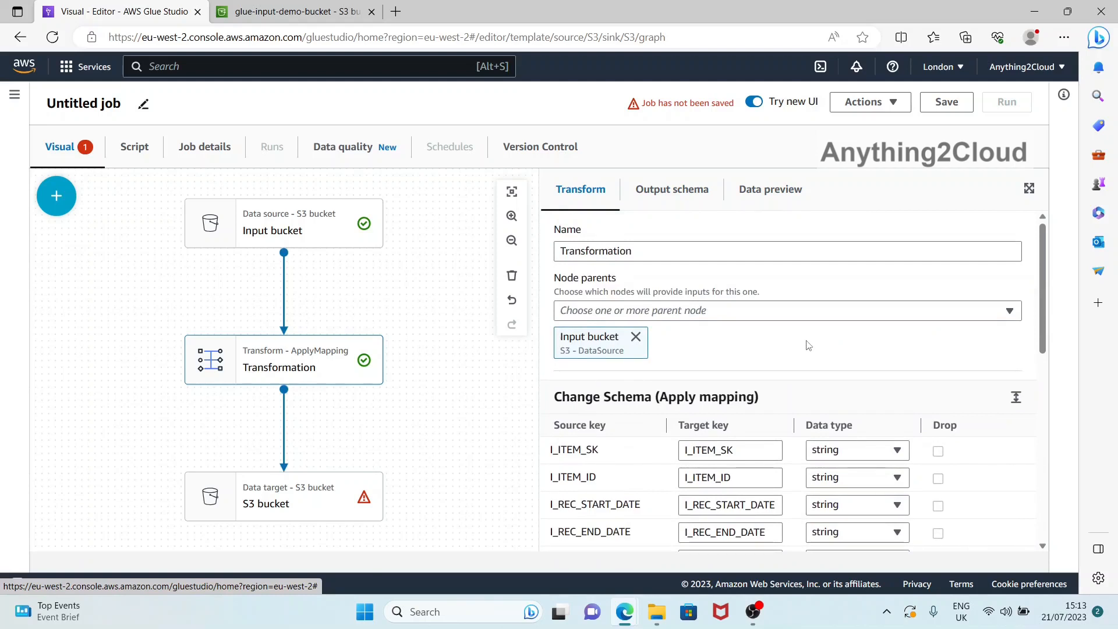
pyautogui.scroll(-2, 834, 372)
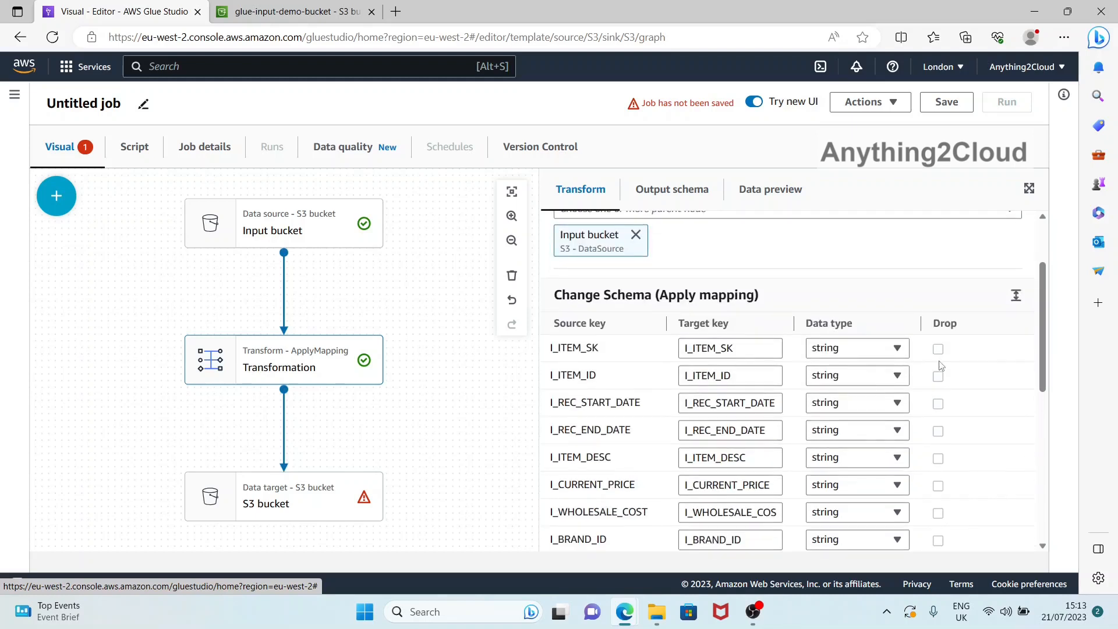
pyautogui.scroll(-10, 946, 372)
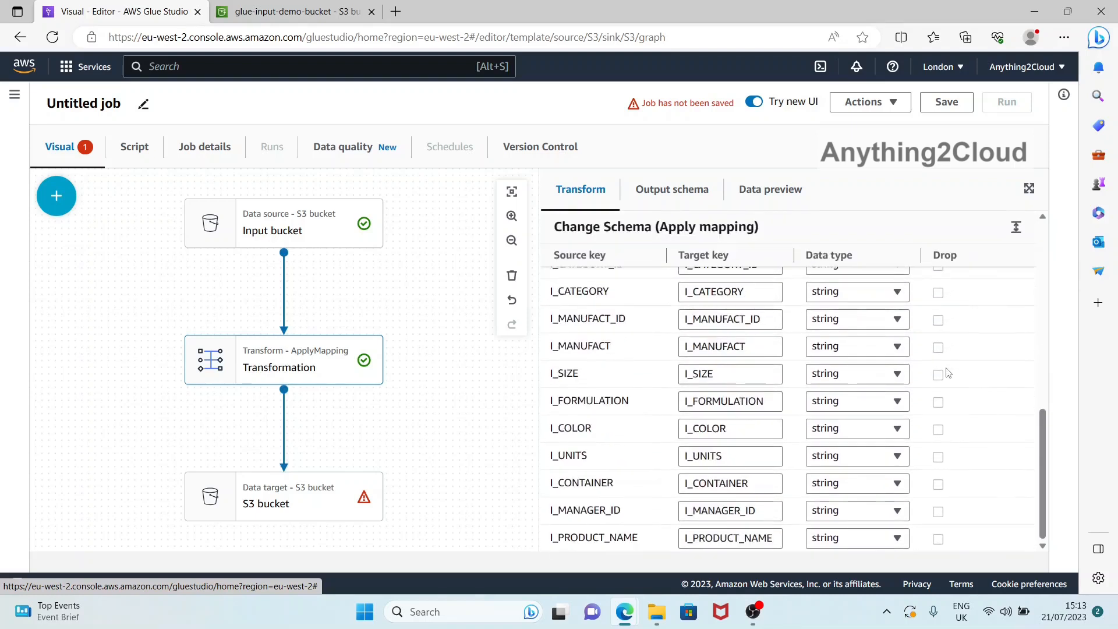
# Step: Mark the I_BRAND_ID and I_BRAND columns to drop in the Transformation node's Change Schema mapping
pyautogui.scroll(10, 842, 385)
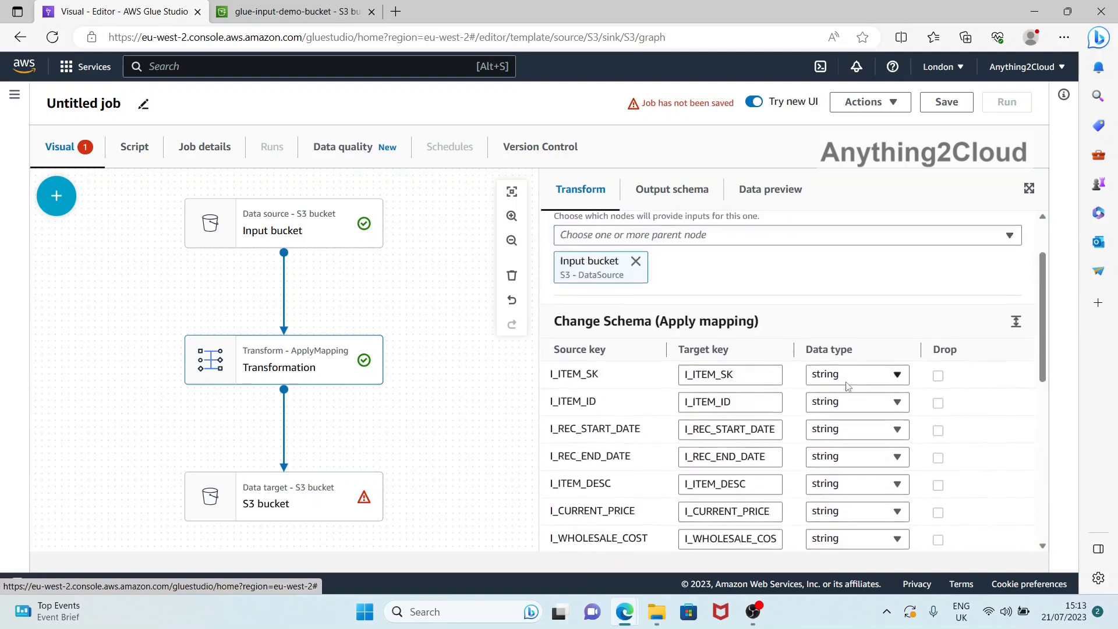
pyautogui.scroll(1, 912, 449)
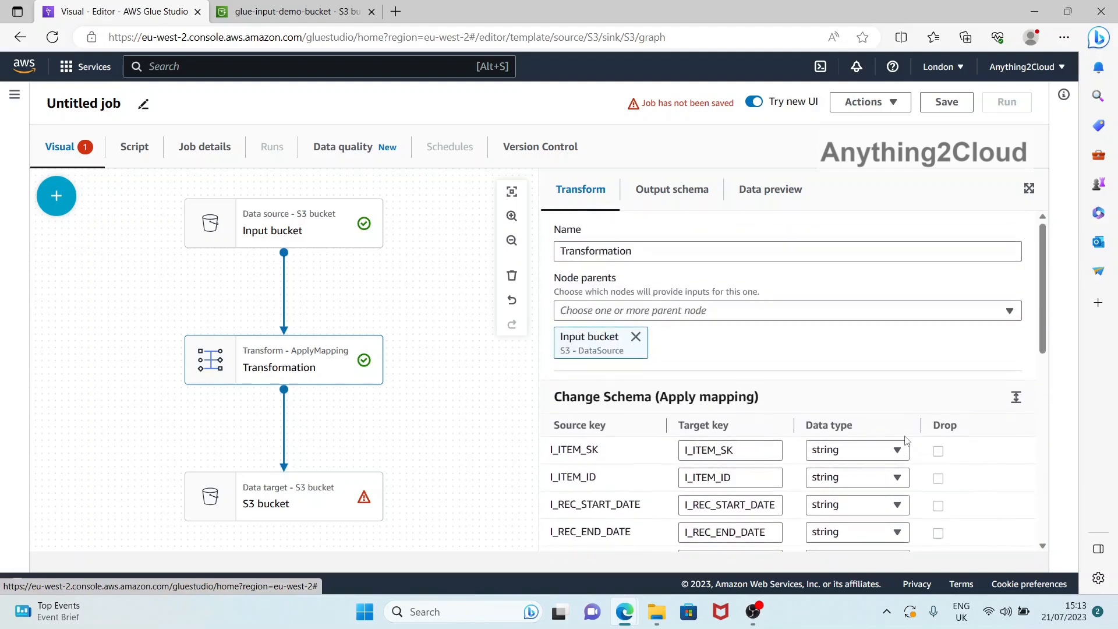
pyautogui.scroll(-2, 907, 441)
pyautogui.scroll(2, 907, 432)
pyautogui.scroll(-18, 907, 431)
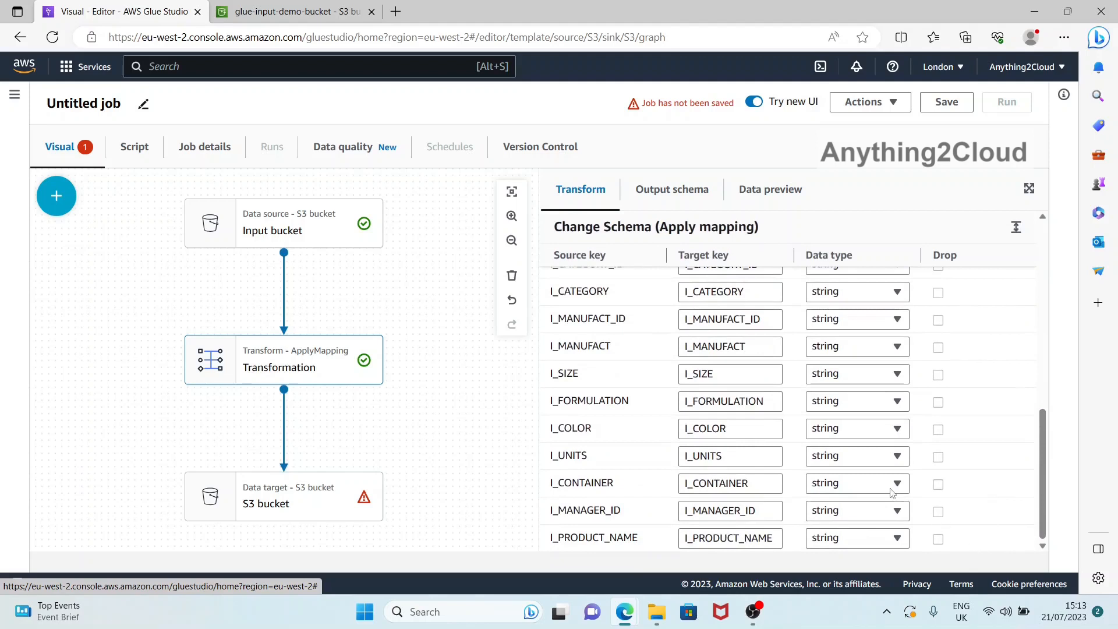
pyautogui.scroll(15, 894, 472)
pyautogui.scroll(-2, 894, 467)
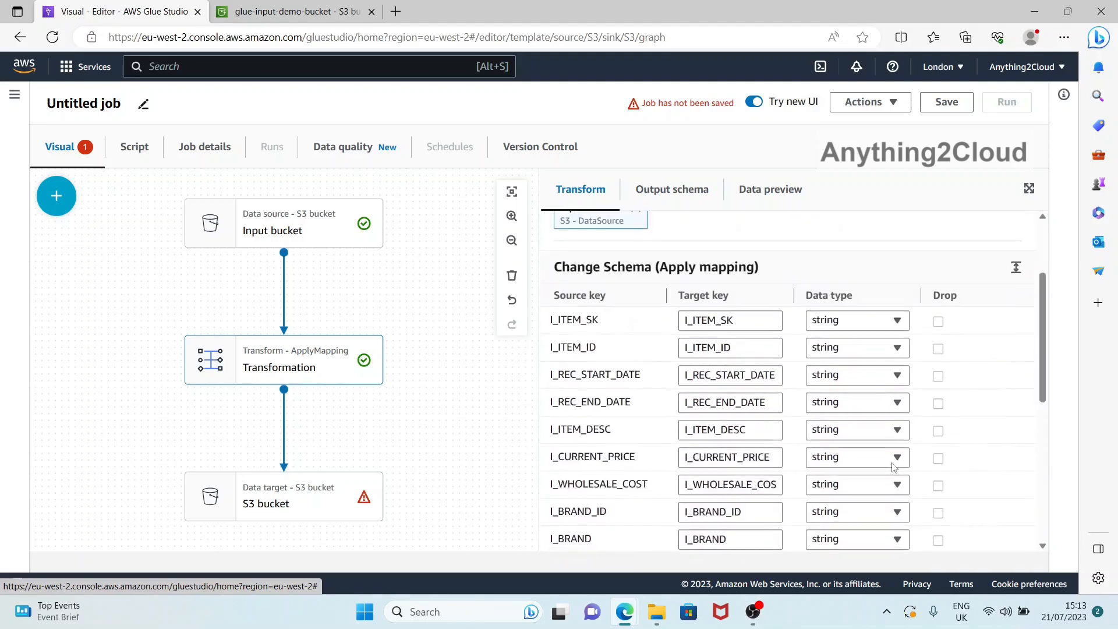
pyautogui.scroll(-1, 925, 460)
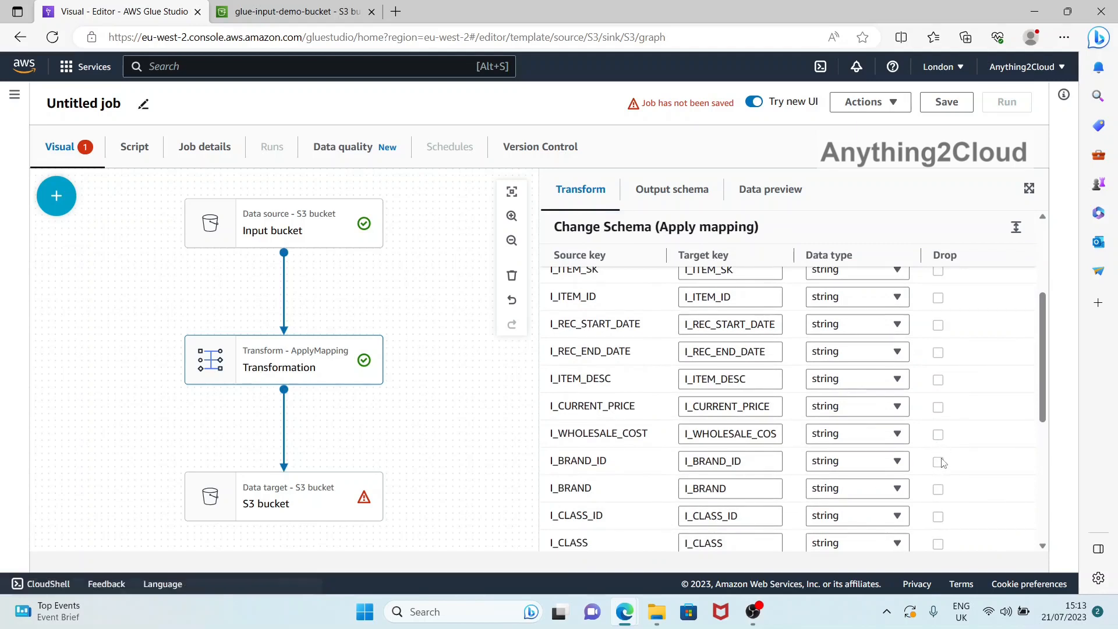
pyautogui.click(938, 462)
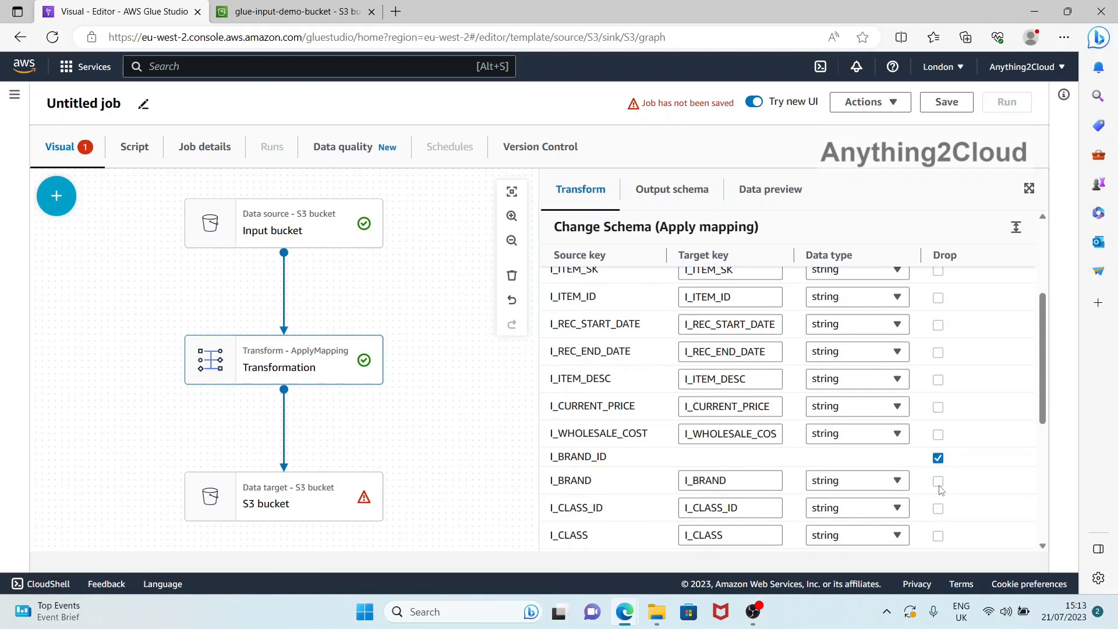
pyautogui.click(938, 482)
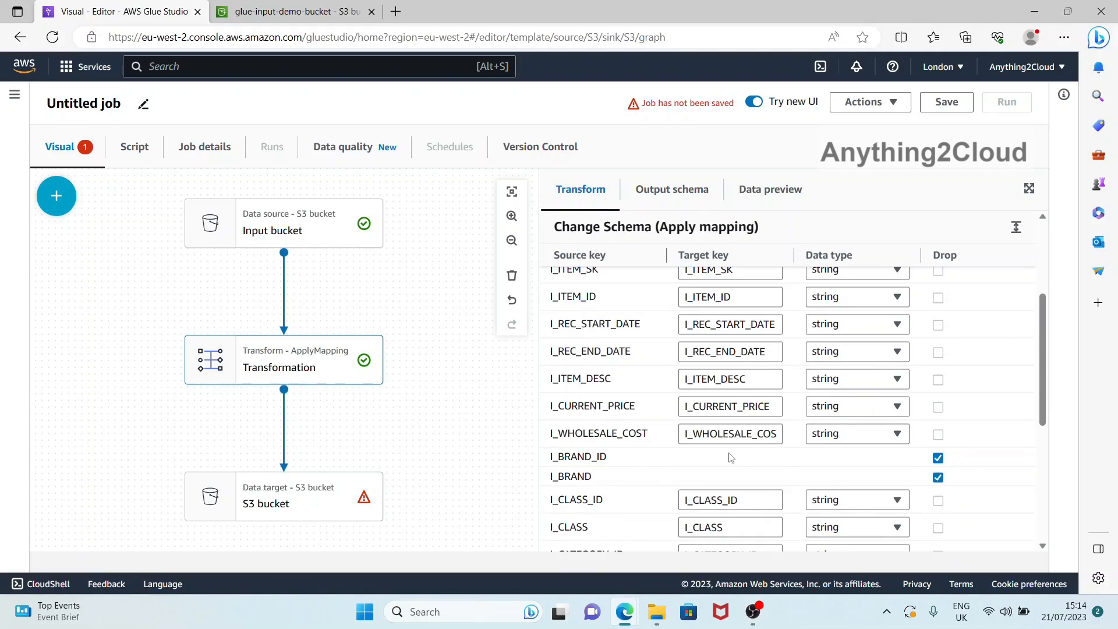
# Step: Review the mapping, output schema and data preview of the Transformation node after dropping the brand columns
pyautogui.scroll(-5, 732, 457)
pyautogui.scroll(8, 731, 457)
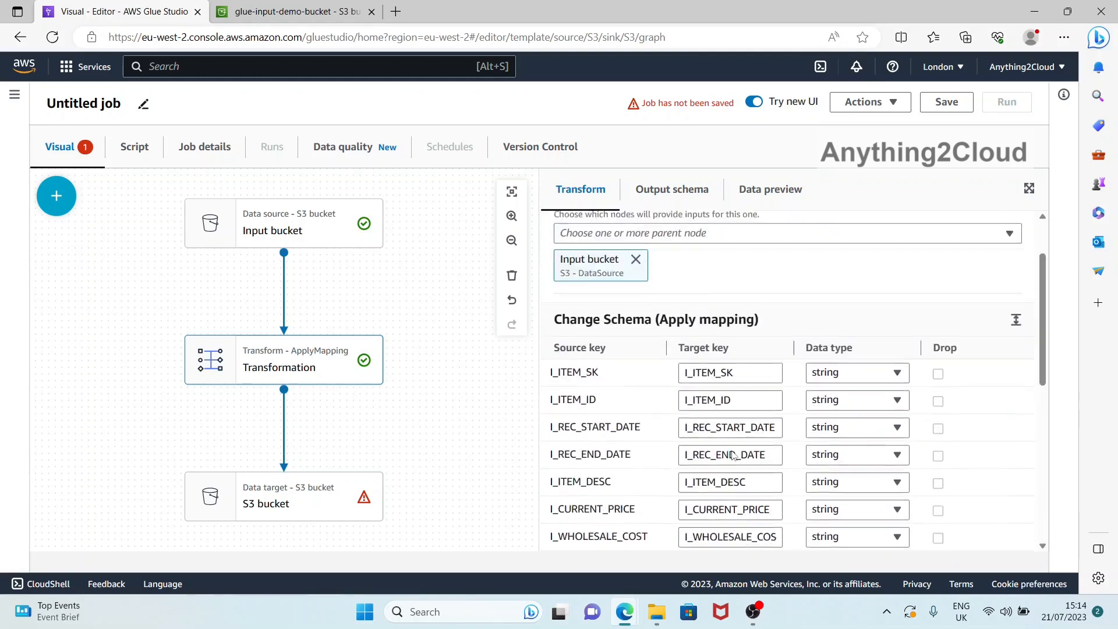
pyautogui.scroll(1, 732, 455)
pyautogui.click(684, 192)
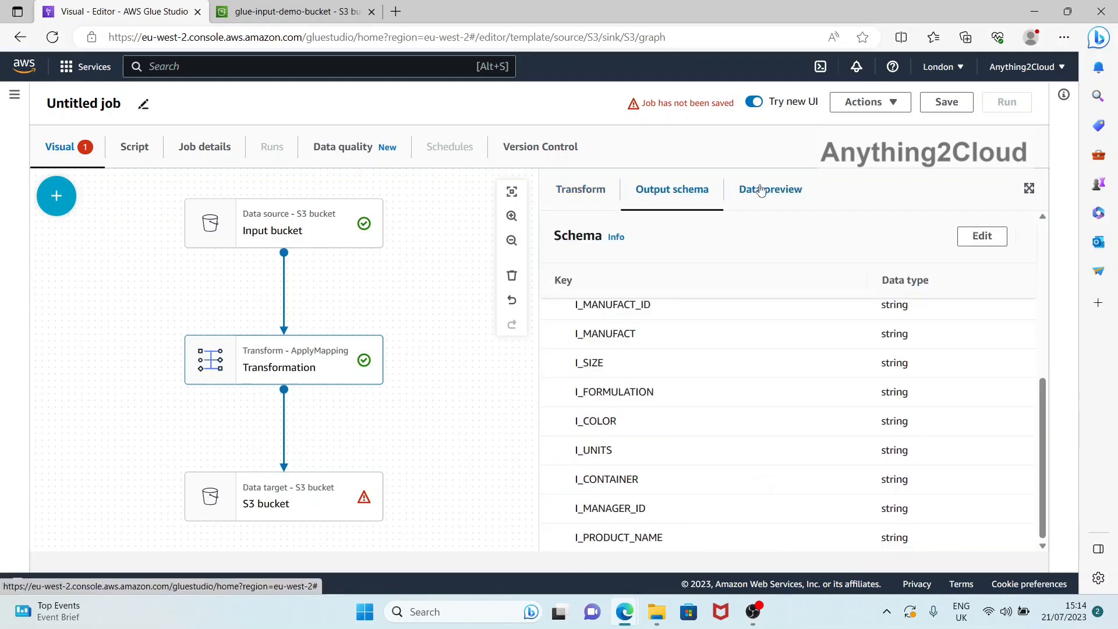
pyautogui.click(762, 191)
pyautogui.click(612, 191)
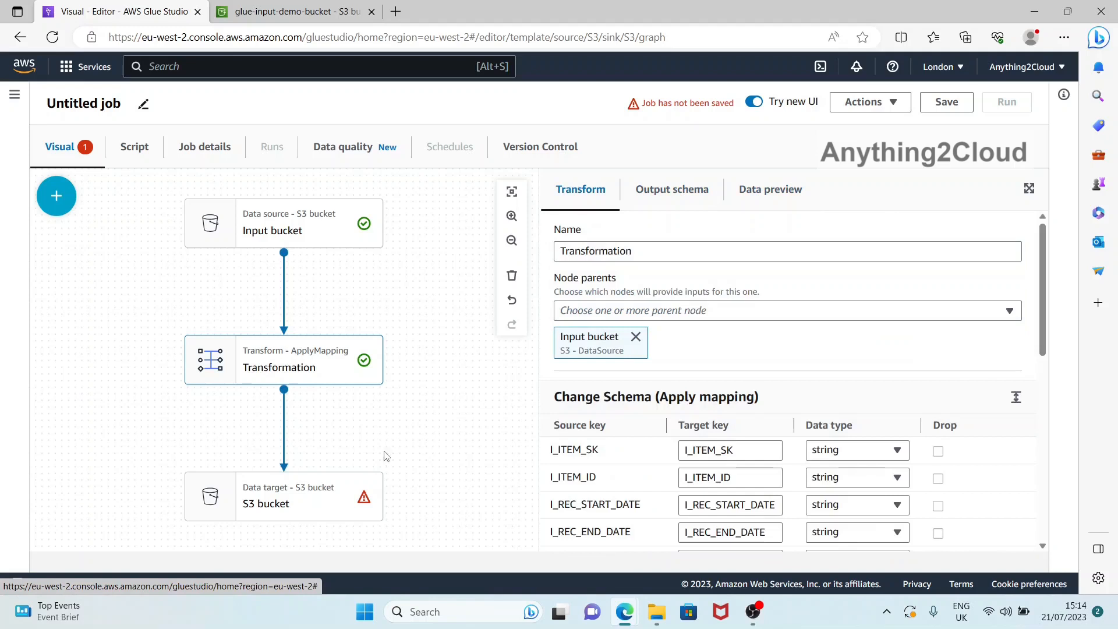
# Step: Rename the S3 data target node as "Output bucket" and set its output format to Parquet
pyautogui.click(320, 493)
pyautogui.moveTo(661, 244); pyautogui.dragTo(552, 251)
pyautogui.write('Ou')
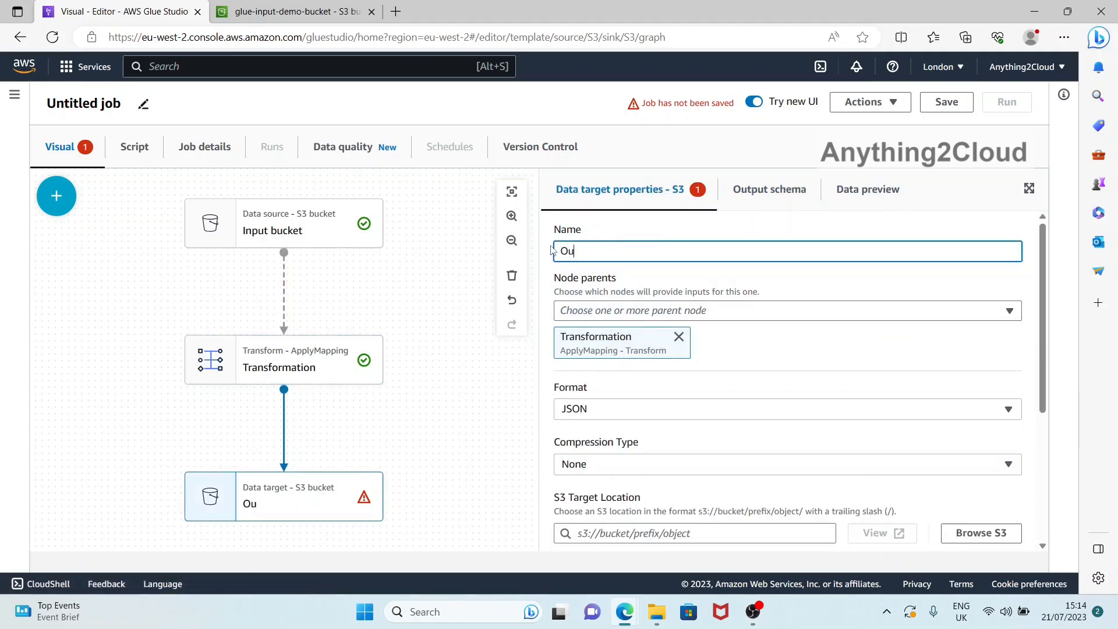
pyautogui.write('tput bucket')
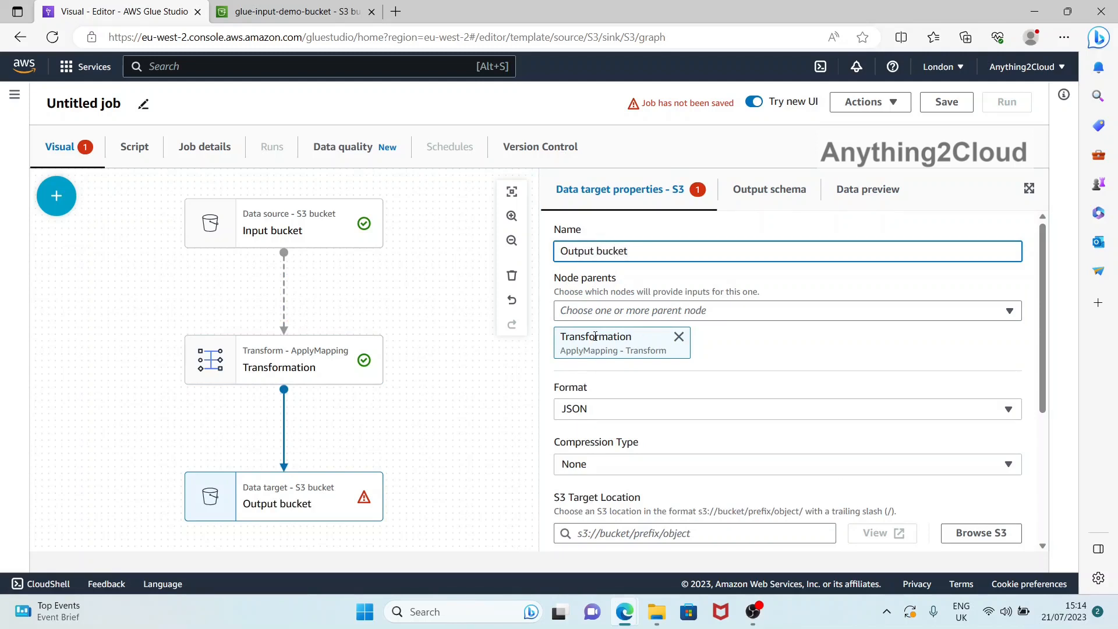
pyautogui.click(641, 407)
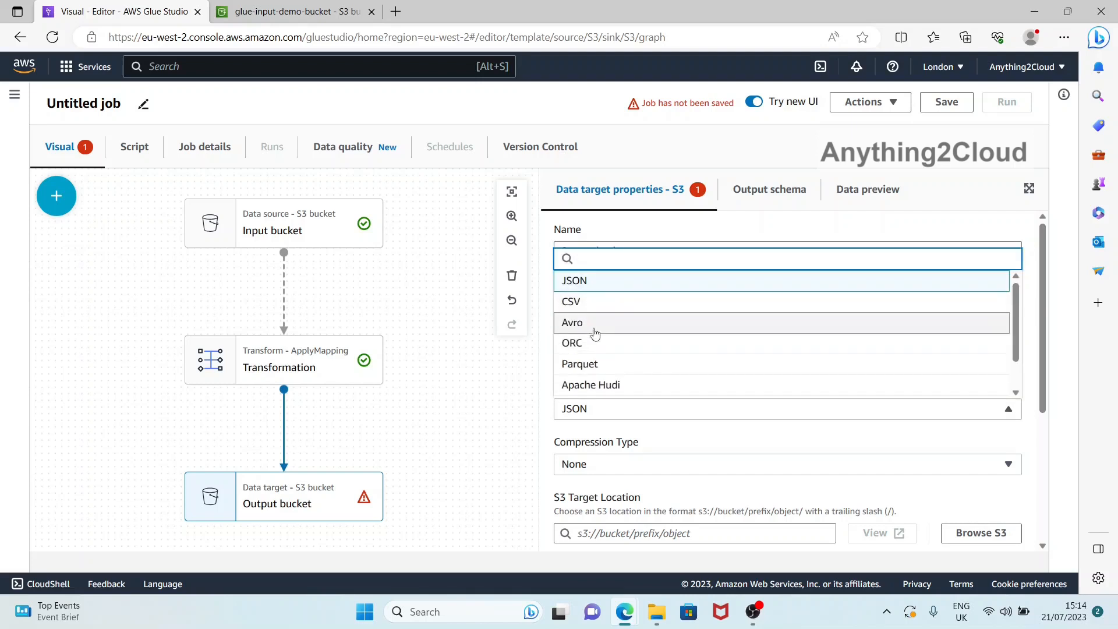
pyautogui.click(599, 364)
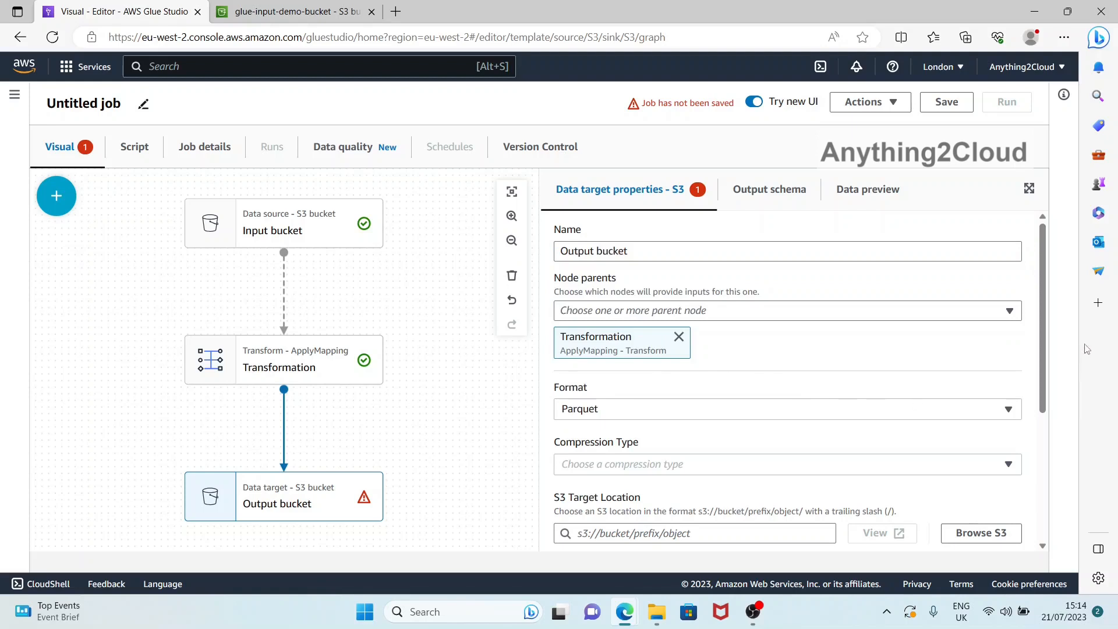
# Step: Search the S3 buckets for "out" and choose glue-output-demo-bucket as the Output bucket node's S3 target location
pyautogui.scroll(-2, 1045, 340)
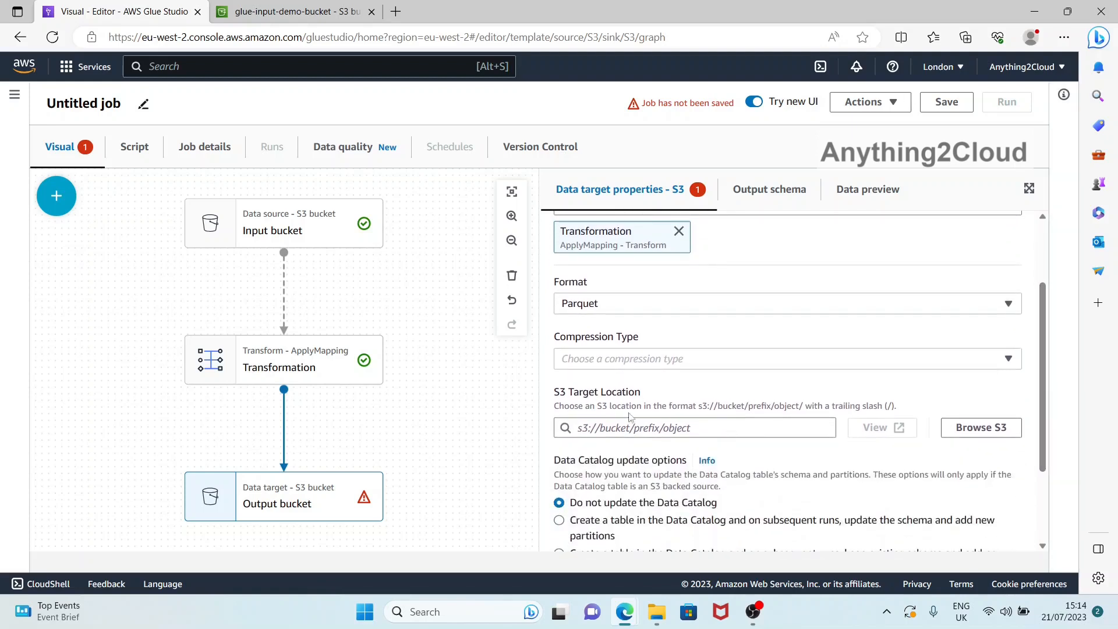
pyautogui.click(967, 430)
pyautogui.click(150, 228)
pyautogui.write('out')
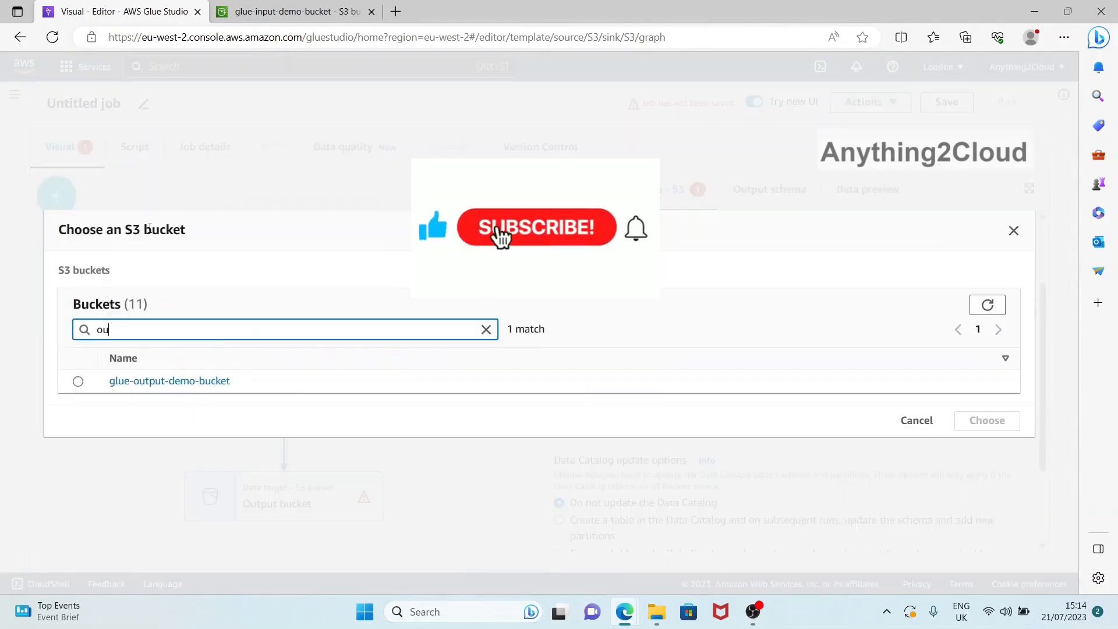
pyautogui.click(78, 382)
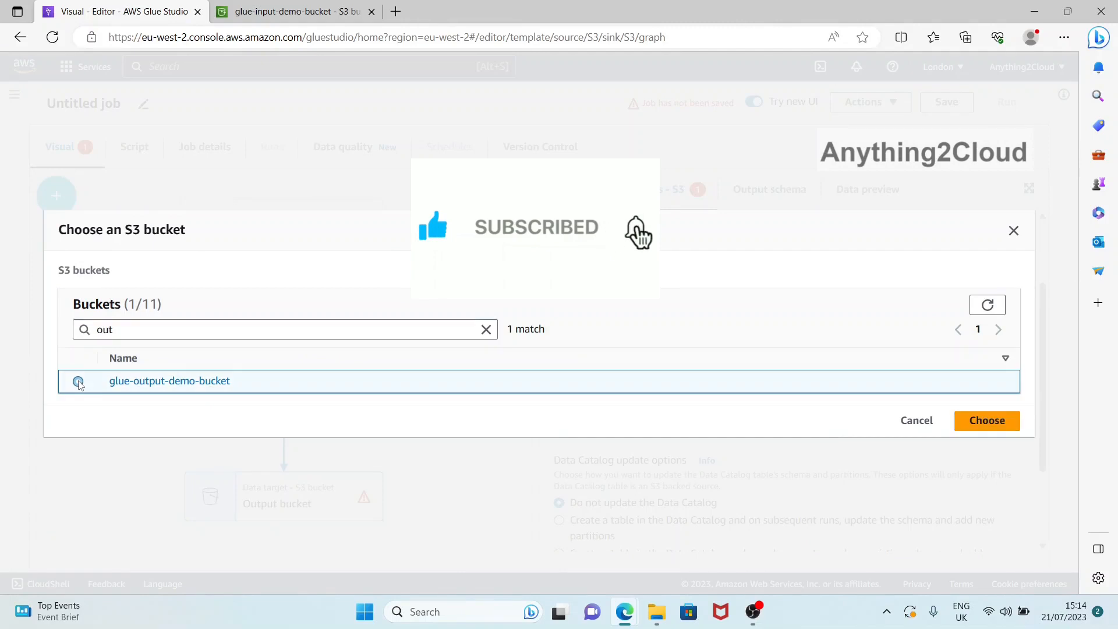
pyautogui.click(983, 425)
# Step: Review the Output bucket node's Data Catalog update and partition key options, output schema and data preview
pyautogui.scroll(-2, 897, 419)
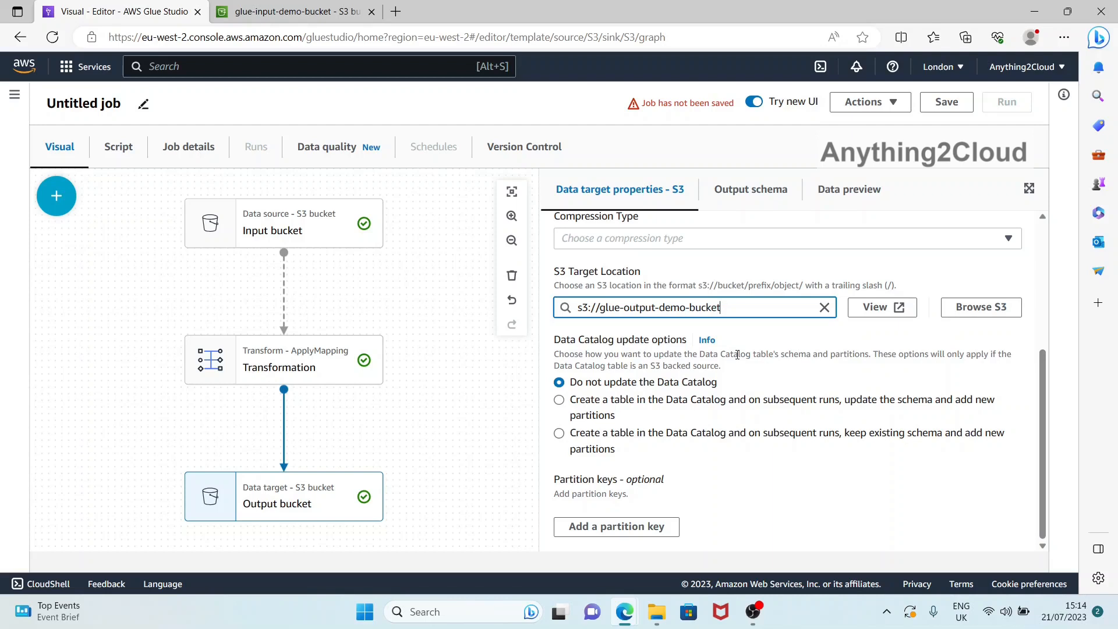
pyautogui.scroll(3, 789, 350)
pyautogui.scroll(-3, 788, 378)
pyautogui.click(748, 201)
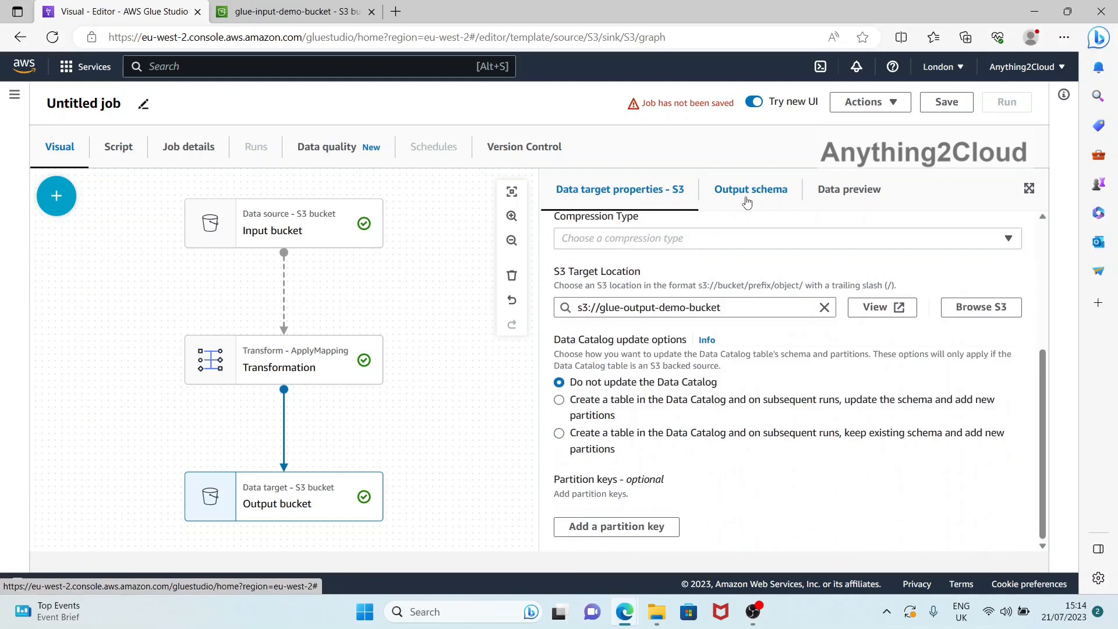
pyautogui.click(843, 200)
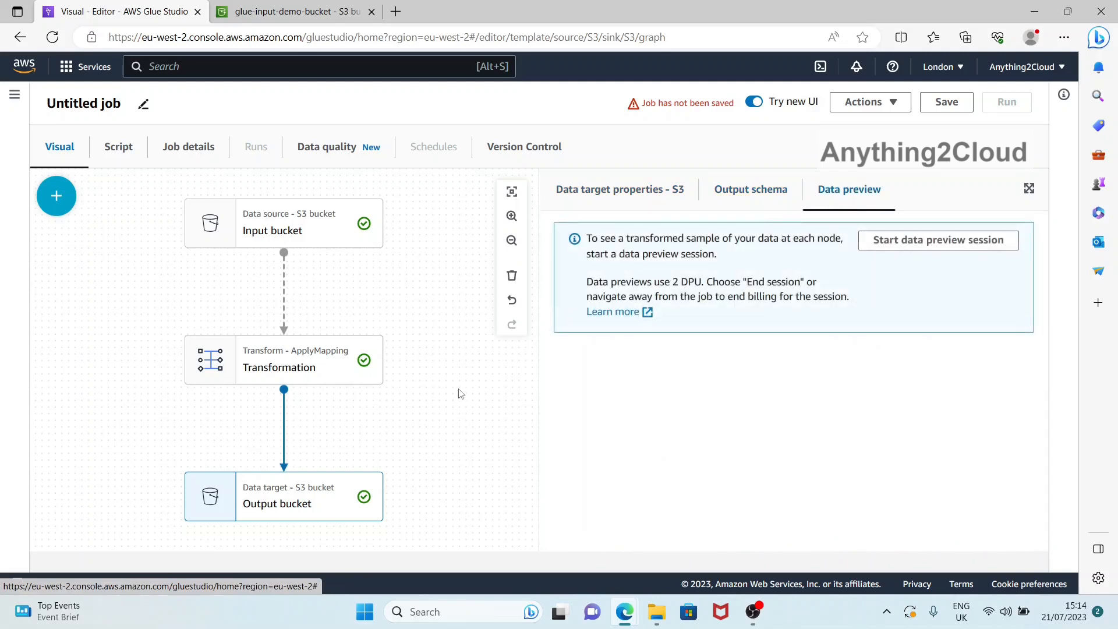
pyautogui.scroll(1, 407, 384)
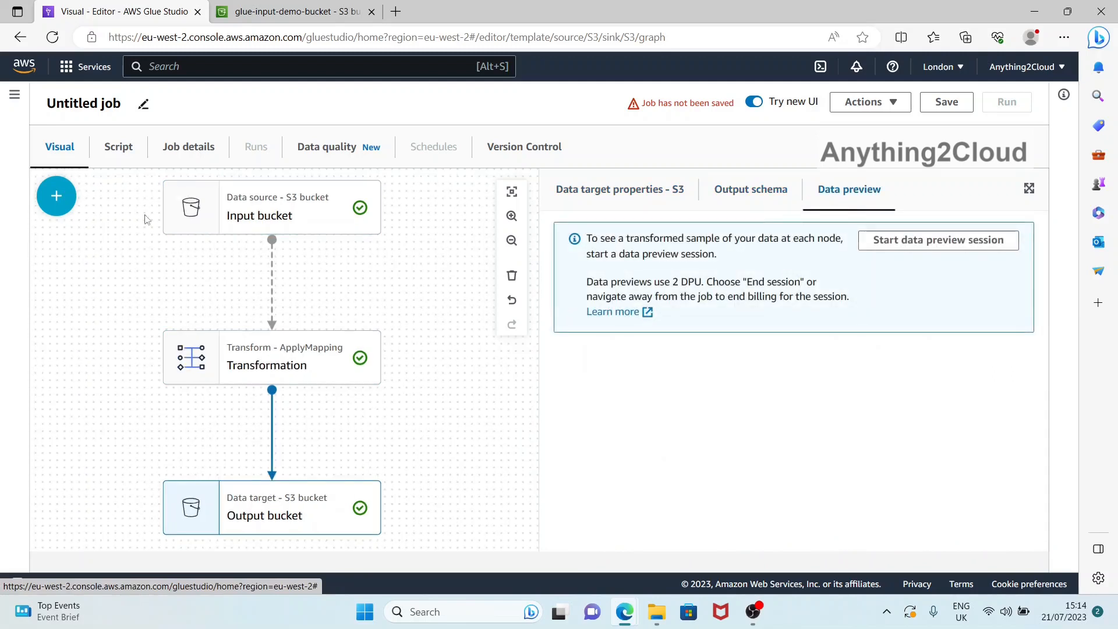
# Step: Open the job's generated script and examine the code for the input, transformation and output nodes
pyautogui.click(113, 153)
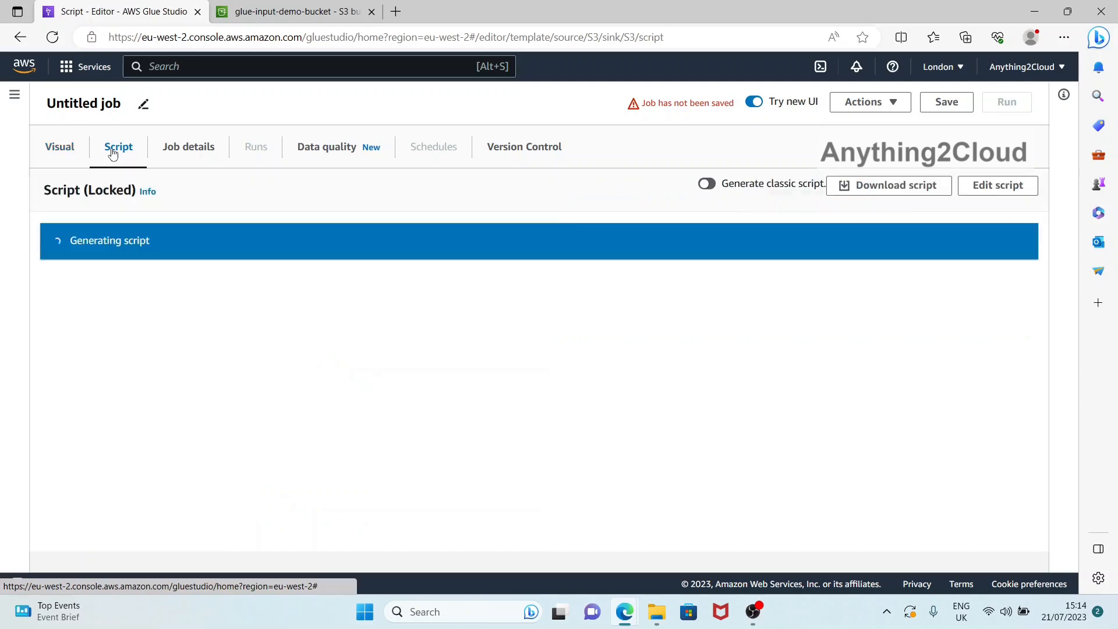
pyautogui.scroll(-3, 305, 318)
pyautogui.scroll(-3, 305, 319)
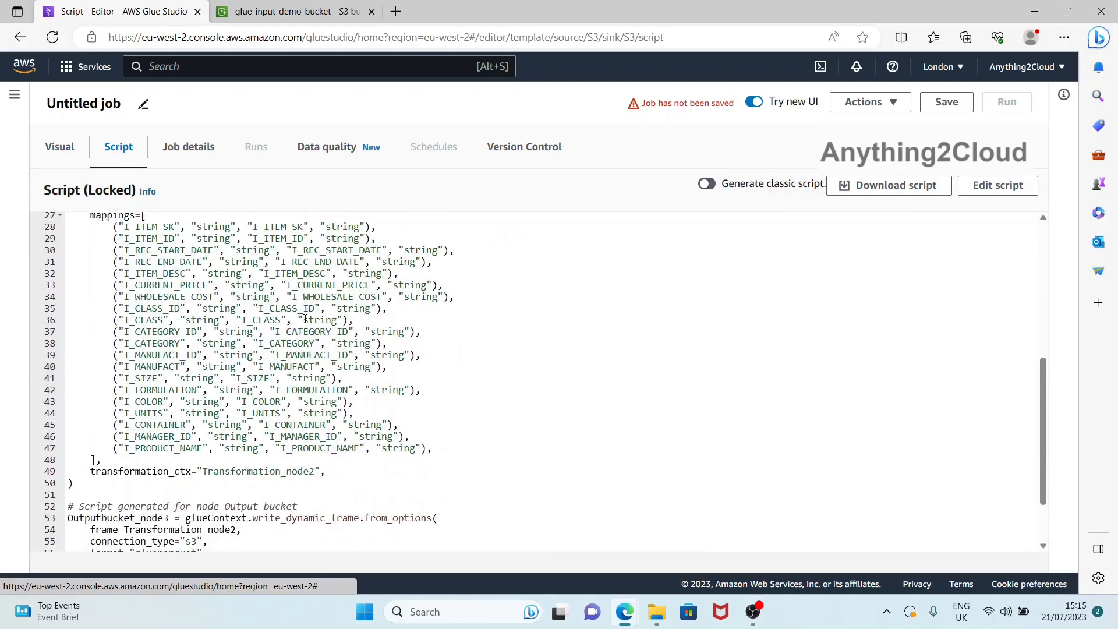
pyautogui.scroll(6, 305, 319)
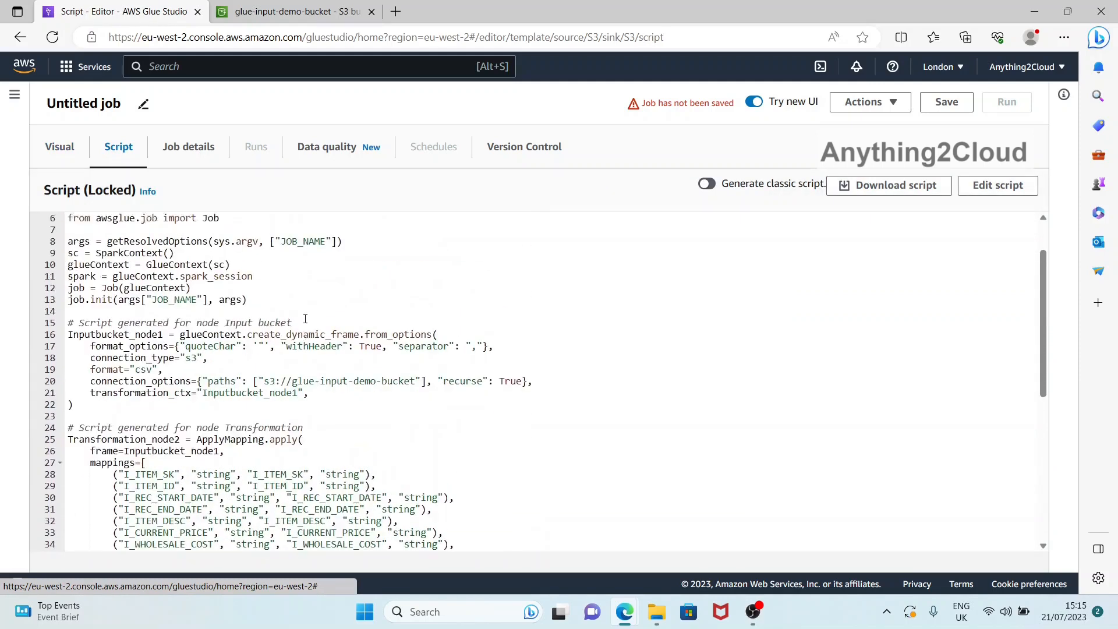
pyautogui.scroll(-3, 255, 265)
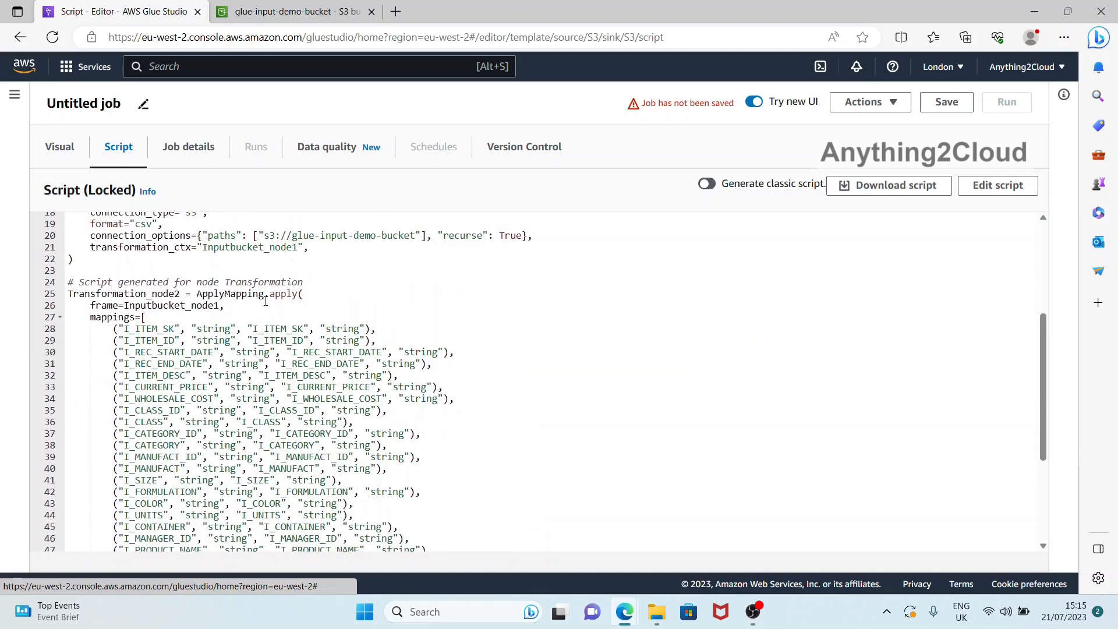
pyautogui.scroll(-1, 132, 319)
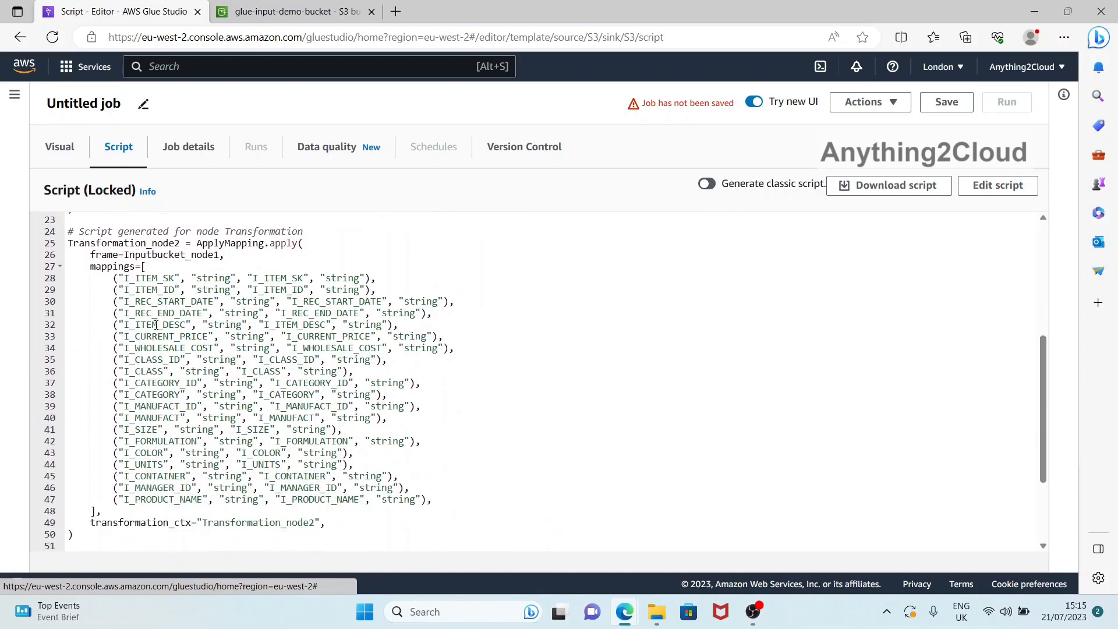
pyautogui.scroll(-2, 325, 414)
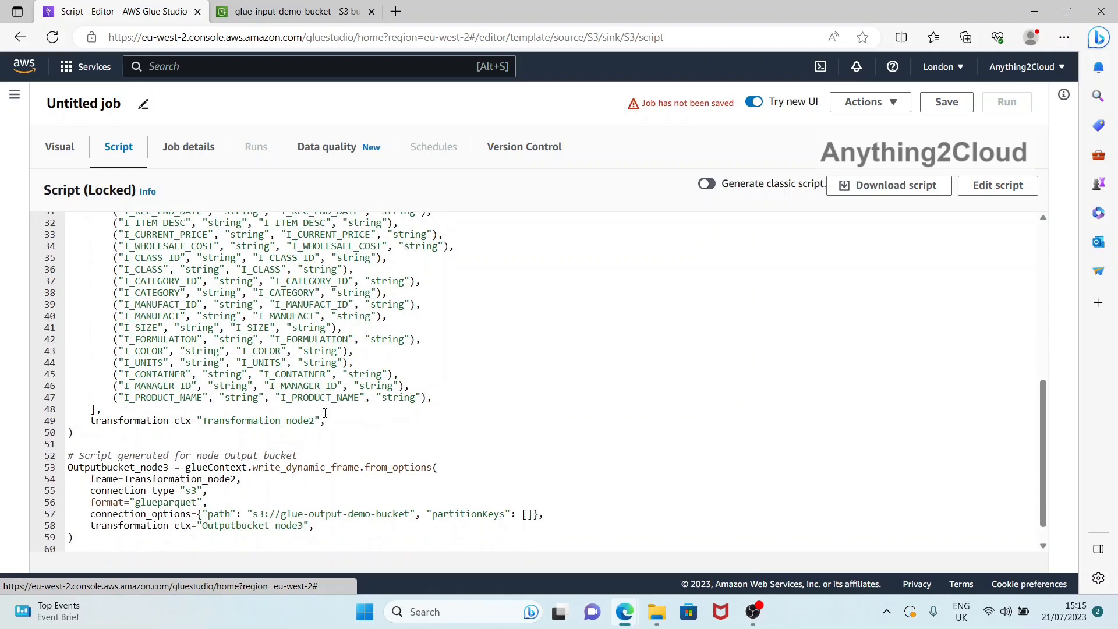
pyautogui.scroll(2, 233, 378)
pyautogui.scroll(-3, 318, 439)
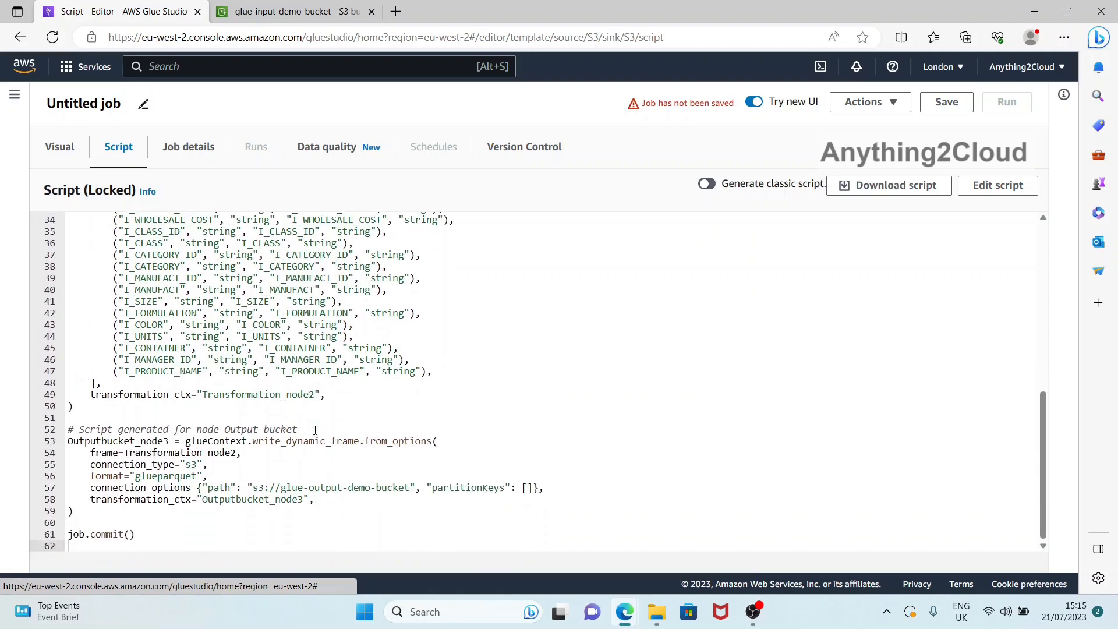
# Step: Compare the script's Input bucket and Output bucket blocks, examining the source format and the target format
pyautogui.scroll(8, 237, 467)
pyautogui.moveTo(363, 426); pyautogui.dragTo(107, 366)
pyautogui.scroll(-1, 293, 395)
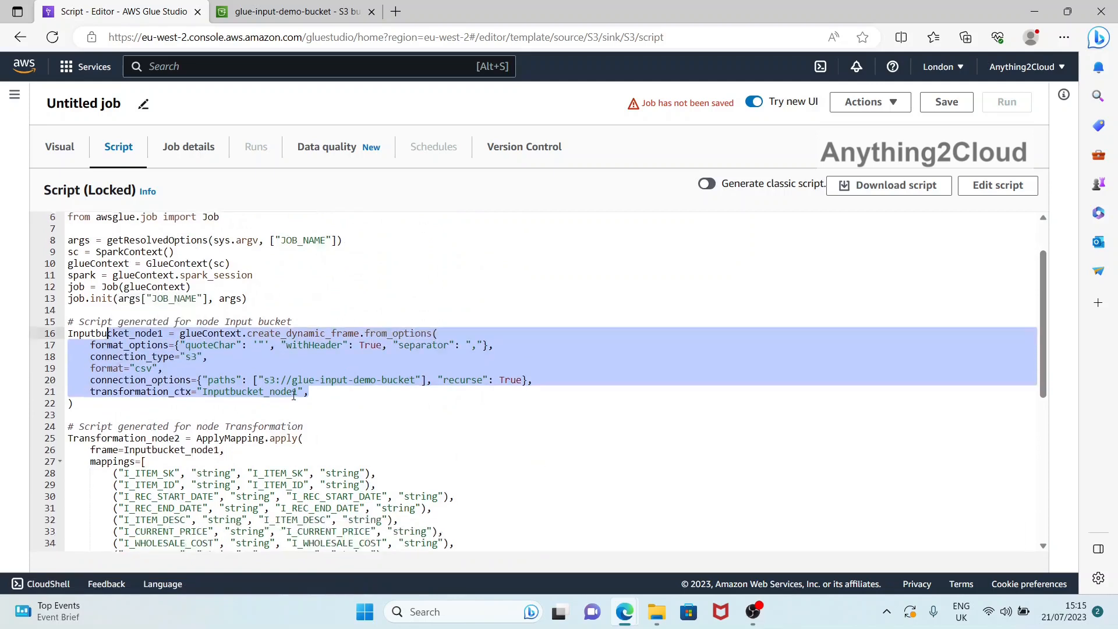
pyautogui.scroll(-2, 294, 395)
pyautogui.scroll(-7, 330, 482)
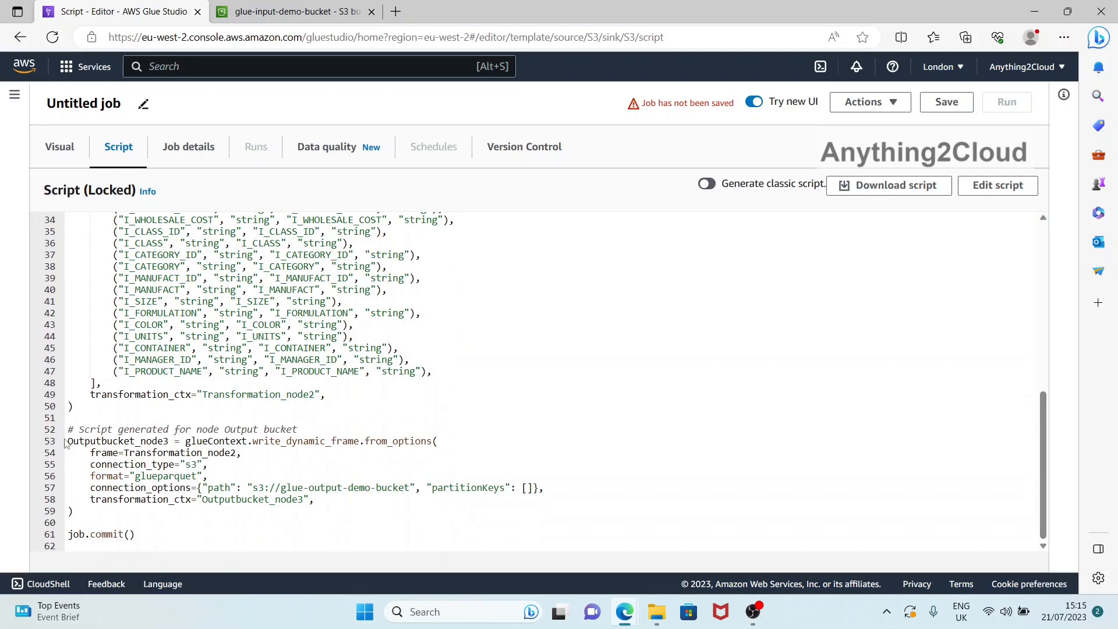
pyautogui.click(349, 504)
pyautogui.doubleClick(157, 476)
pyautogui.scroll(10, 253, 473)
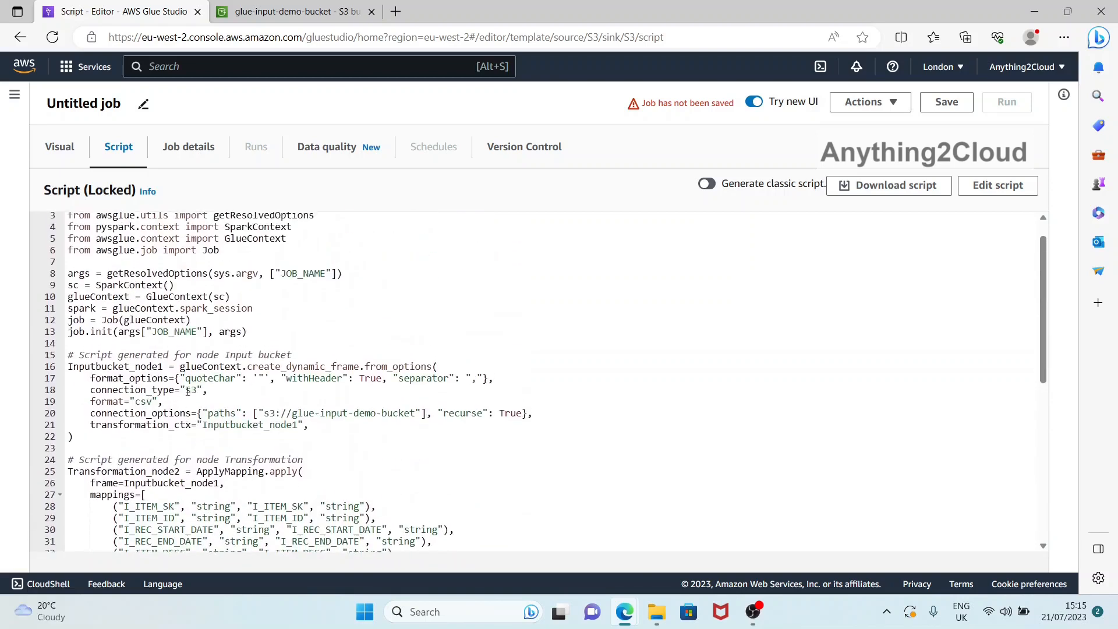
pyautogui.doubleClick(144, 401)
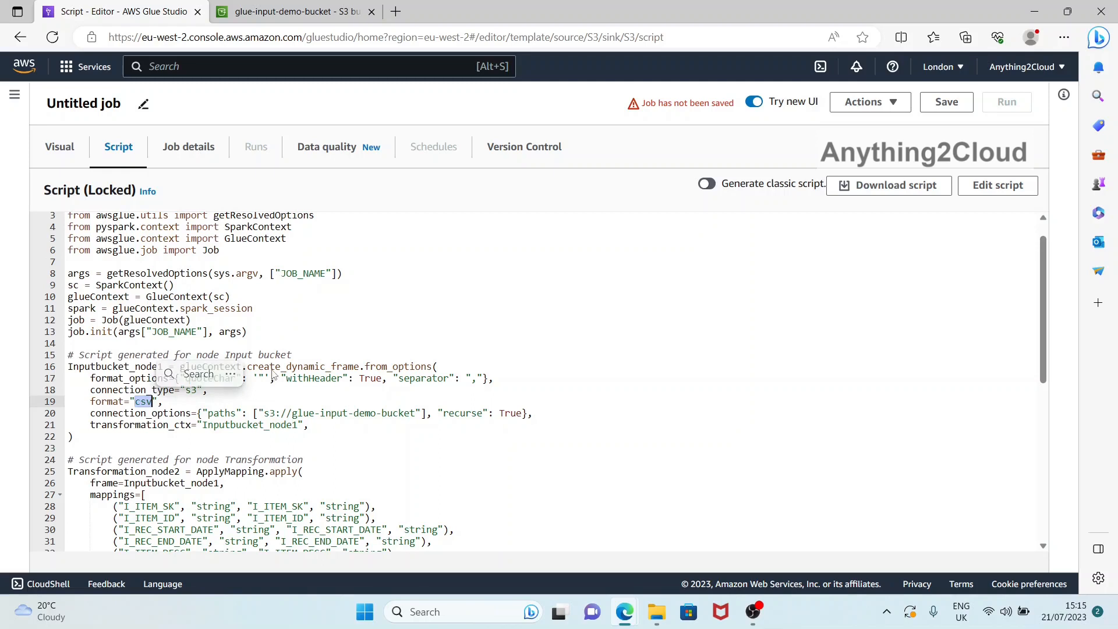
# Step: Open the job's details and name the job csv-2-parquet
pyautogui.click(167, 149)
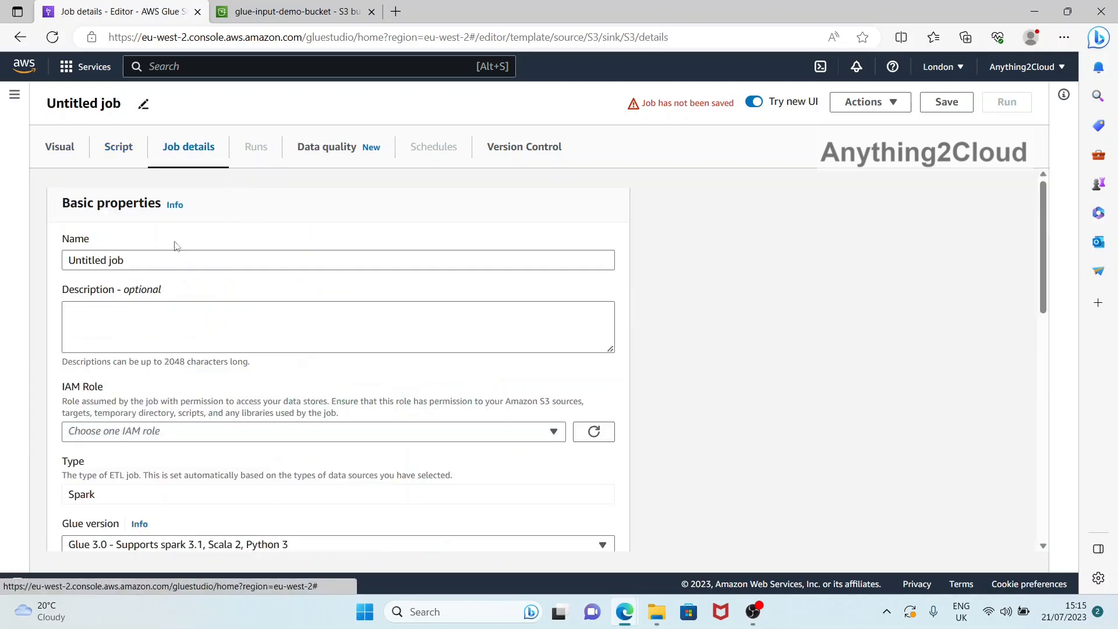
pyautogui.moveTo(167, 252); pyautogui.dragTo(64, 257)
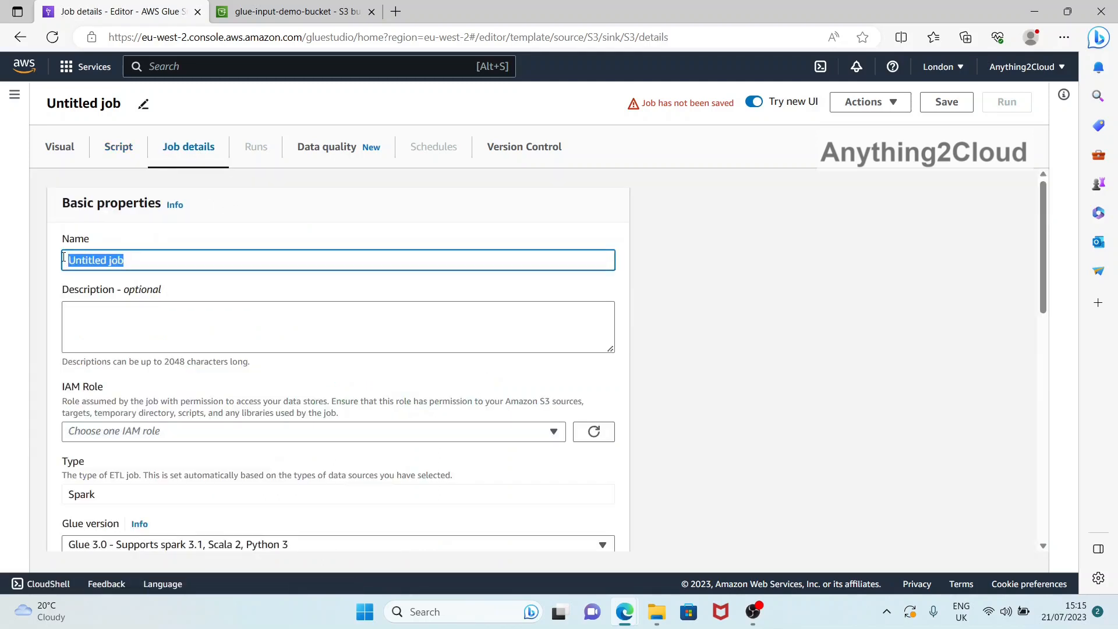
pyautogui.write('csv-')
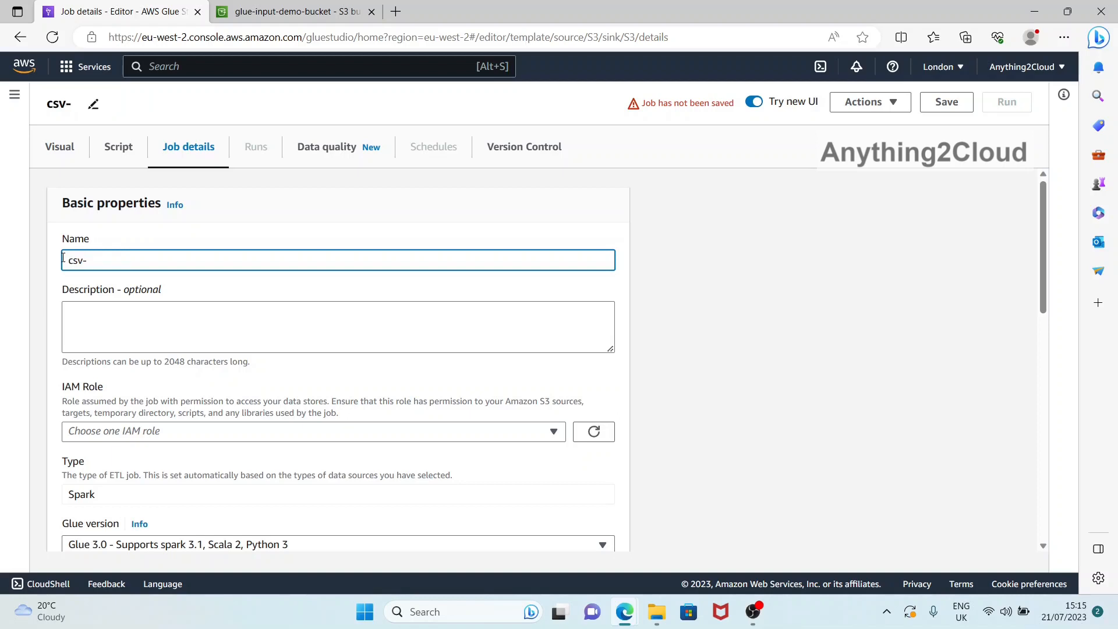
pyautogui.write('2-parquet')
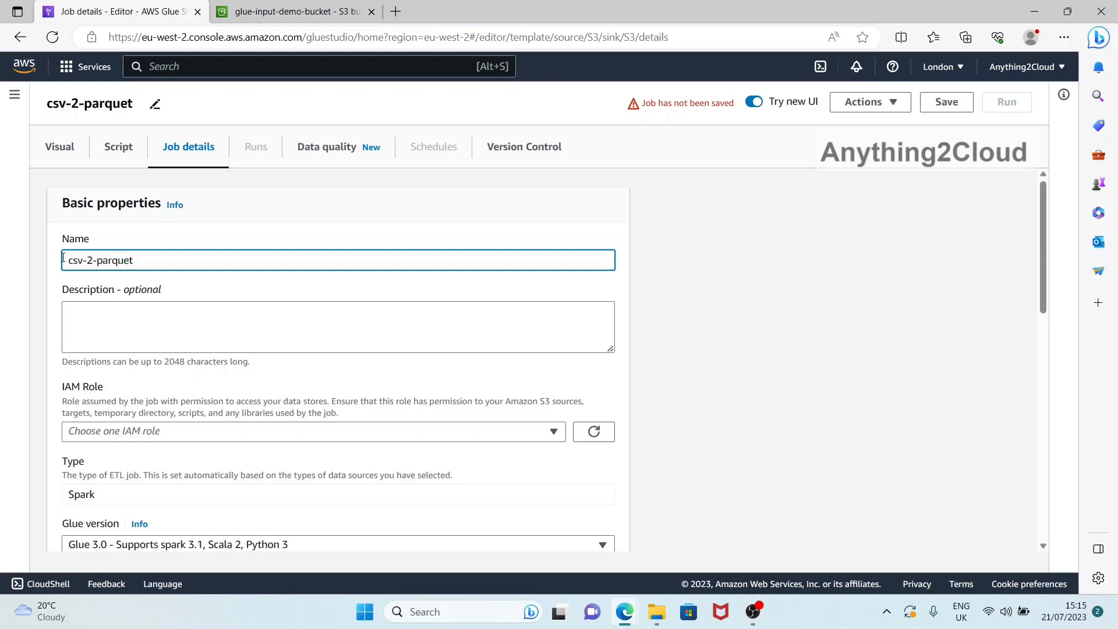
# Step: Assign AWSGlueServiceRole-1 as the job's IAM role
pyautogui.scroll(-1, 235, 342)
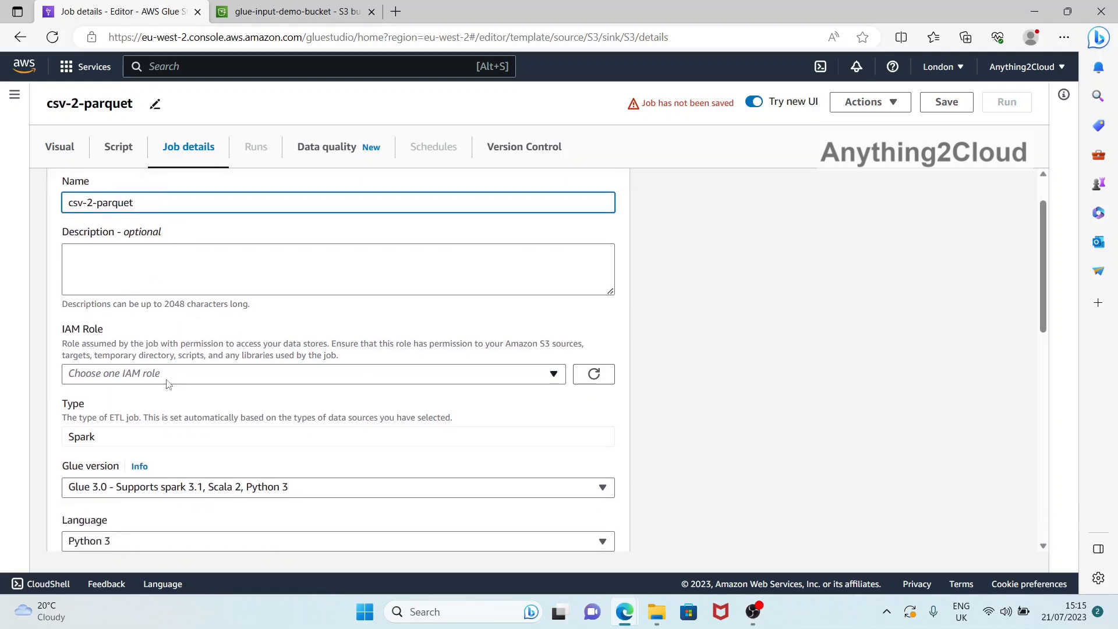
pyautogui.click(253, 373)
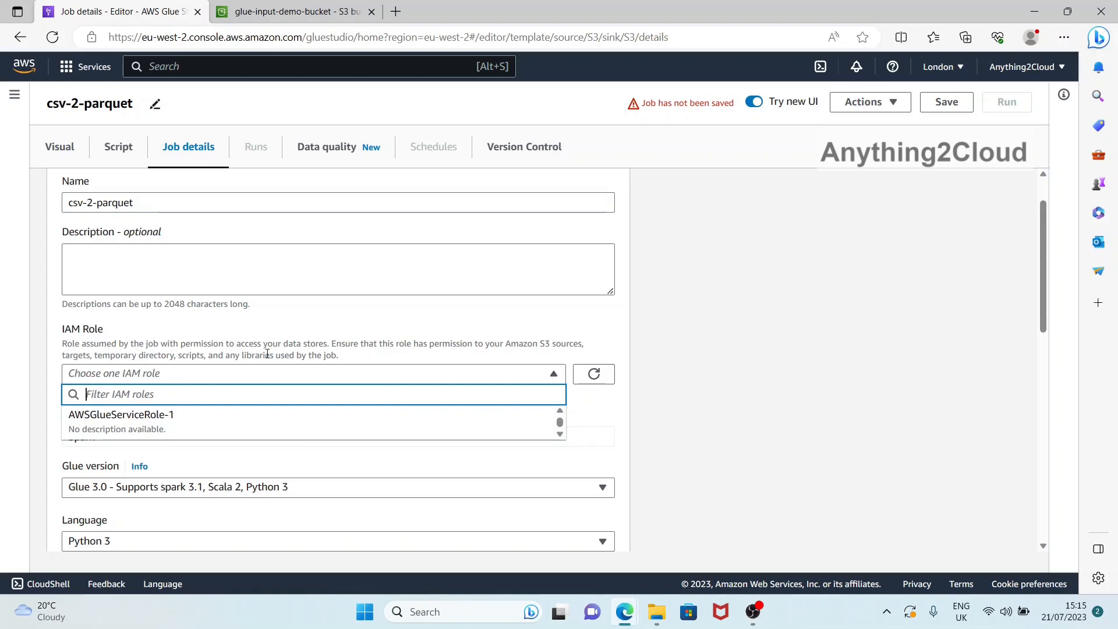
pyautogui.click(334, 329)
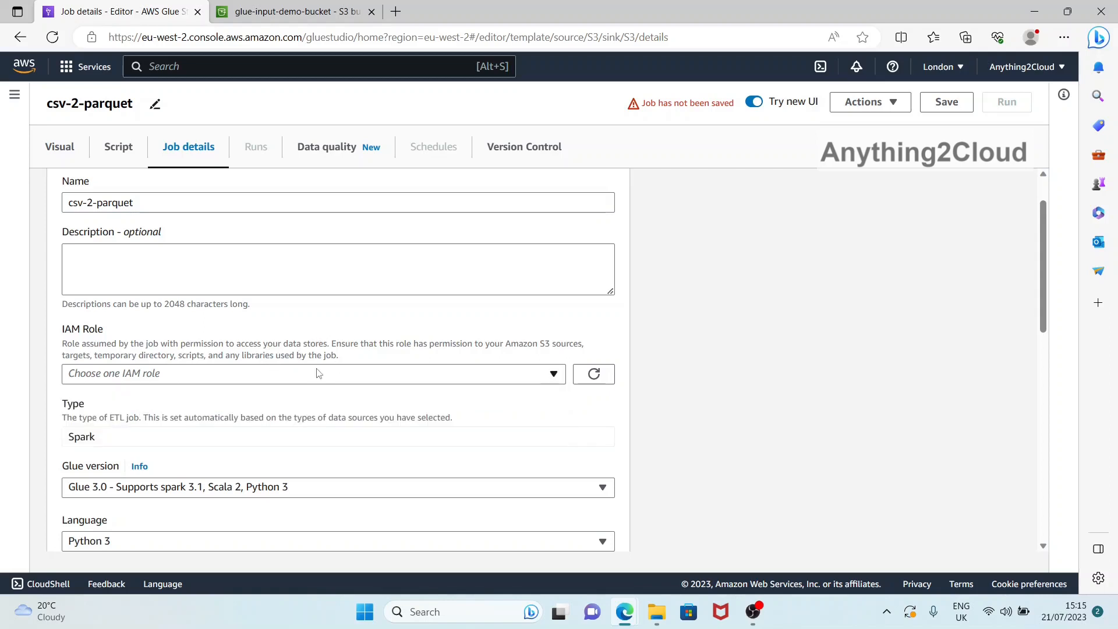
pyautogui.click(286, 378)
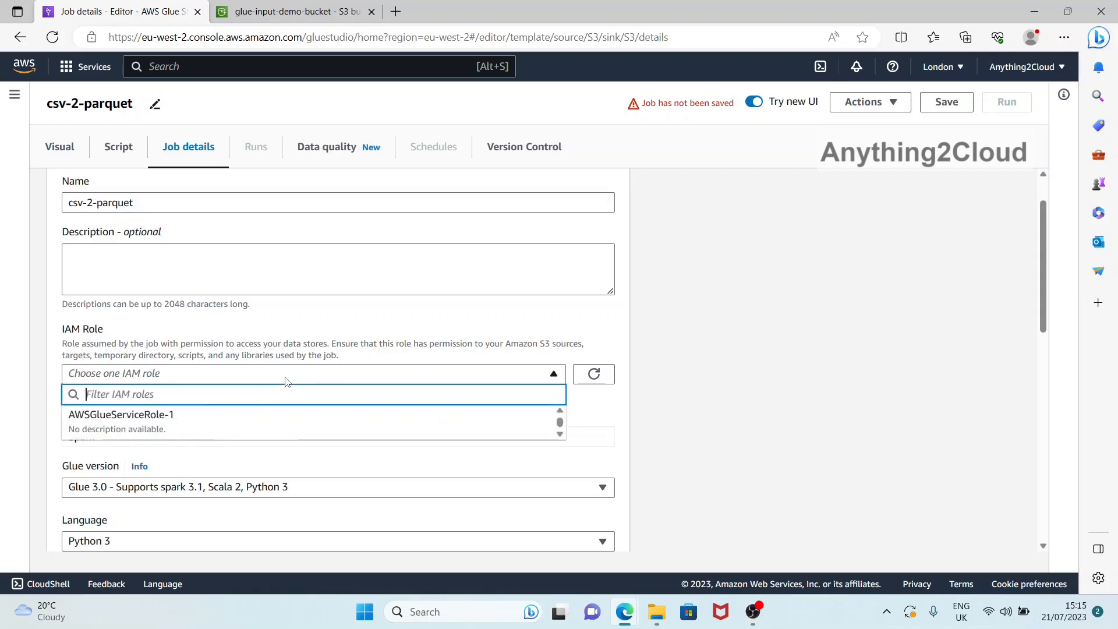
pyautogui.click(162, 427)
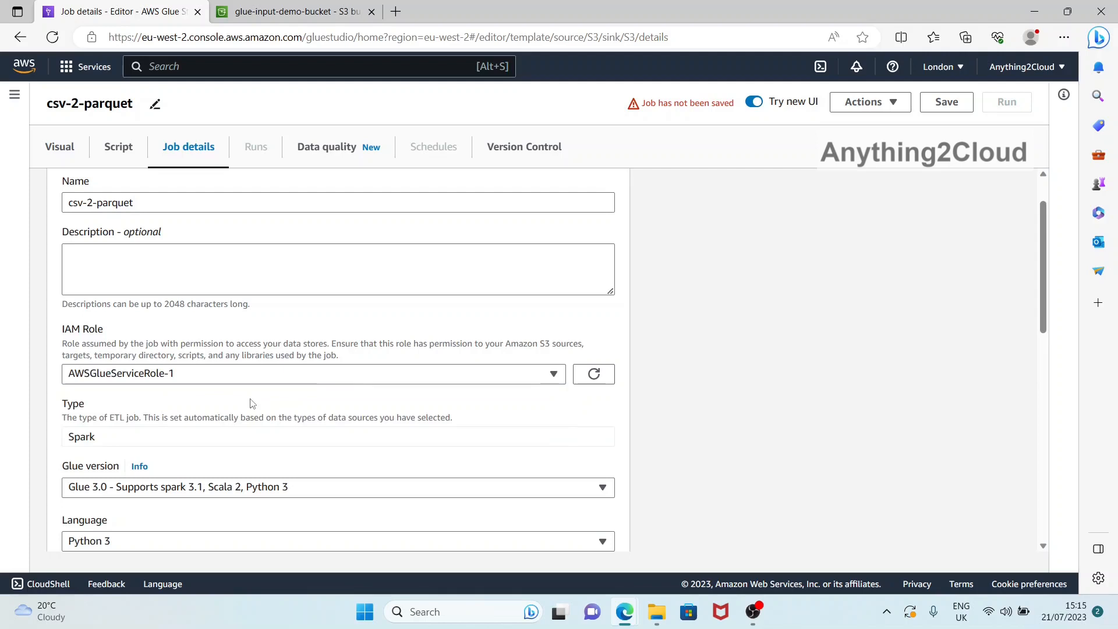
# Step: Review the job's basic properties, from type, Glue version, language and worker settings to job bookmark, retries and timeout
pyautogui.scroll(-1, 251, 403)
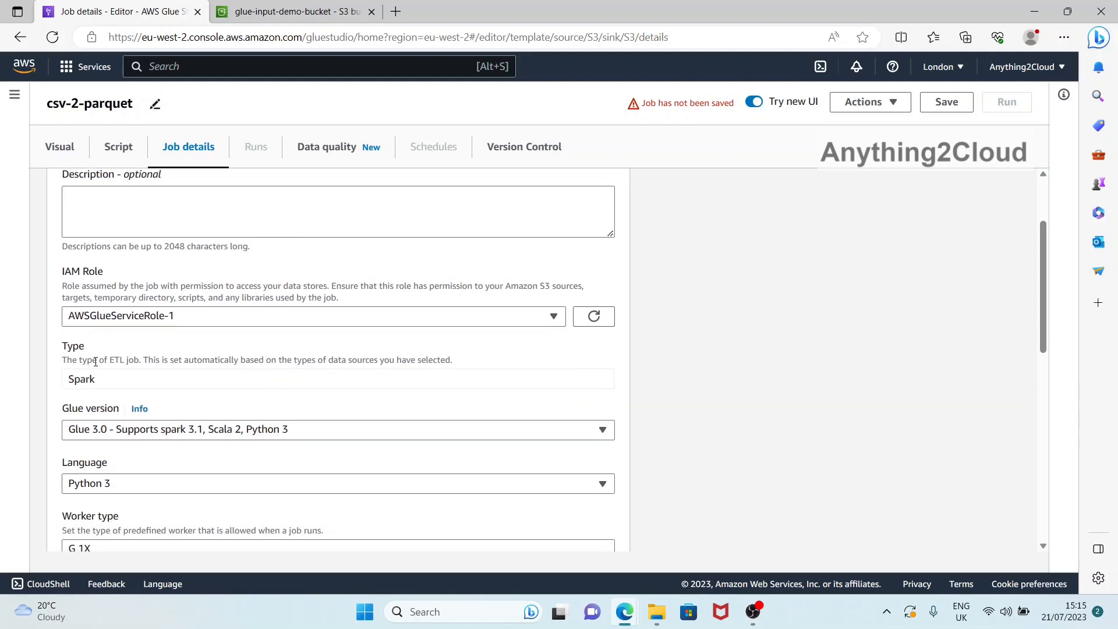
pyautogui.scroll(-1, 108, 382)
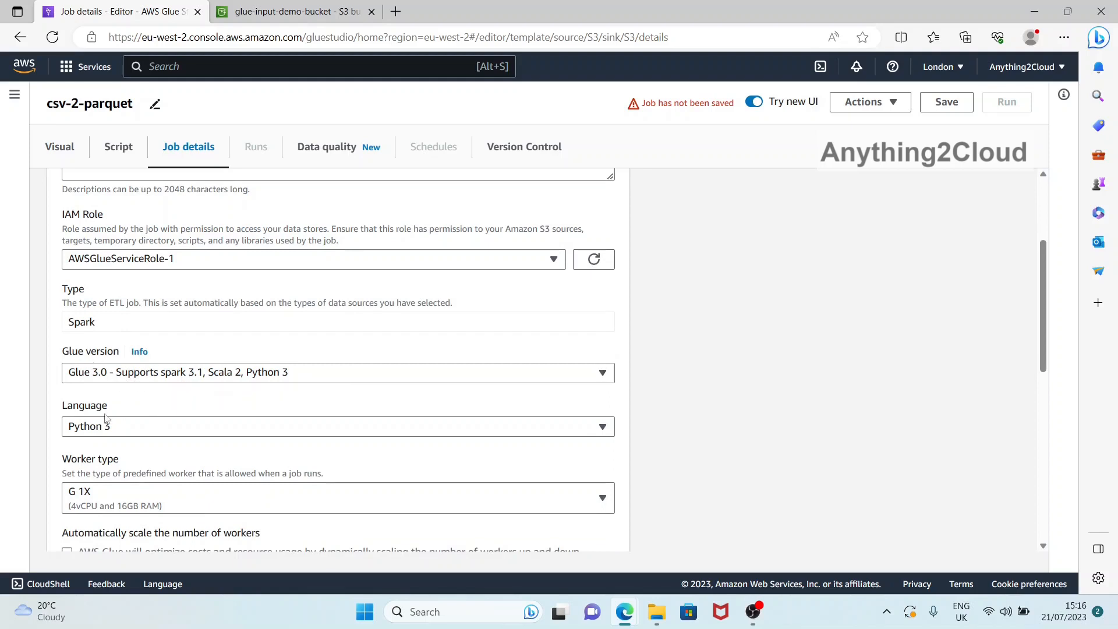
pyautogui.scroll(-1, 114, 434)
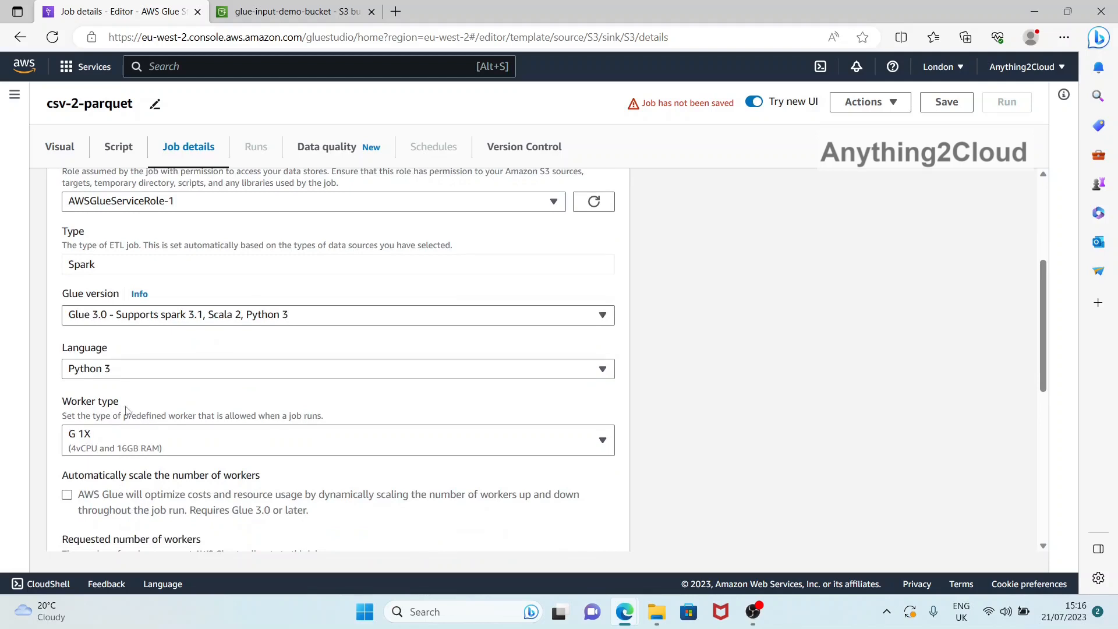
pyautogui.scroll(-1, 515, 445)
pyautogui.scroll(-6, 385, 419)
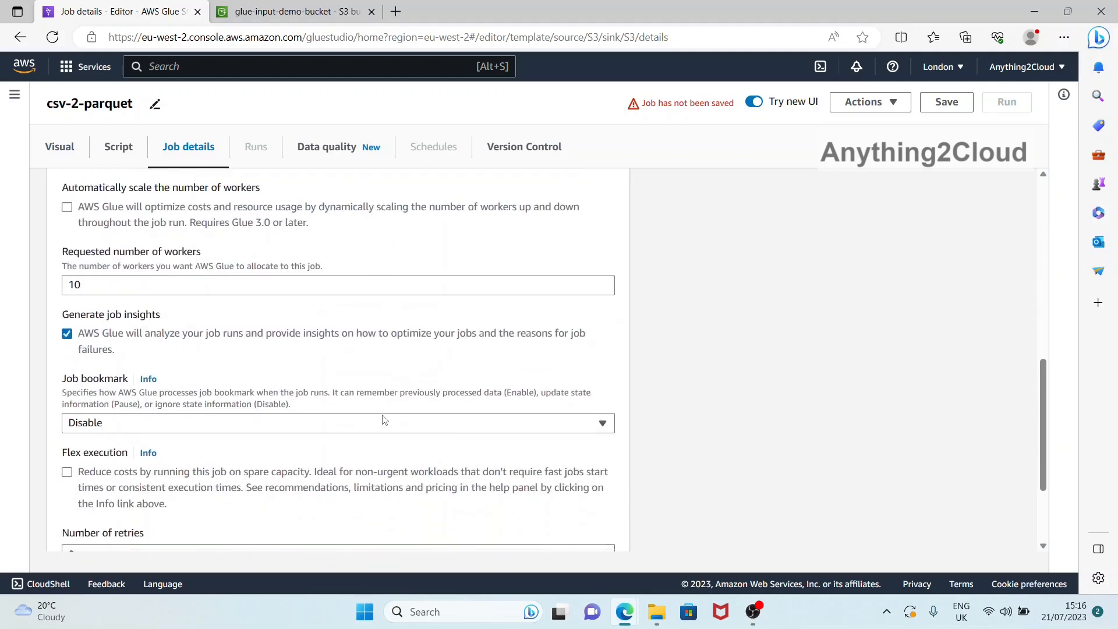
pyautogui.scroll(2, 349, 402)
pyautogui.scroll(-2, 308, 385)
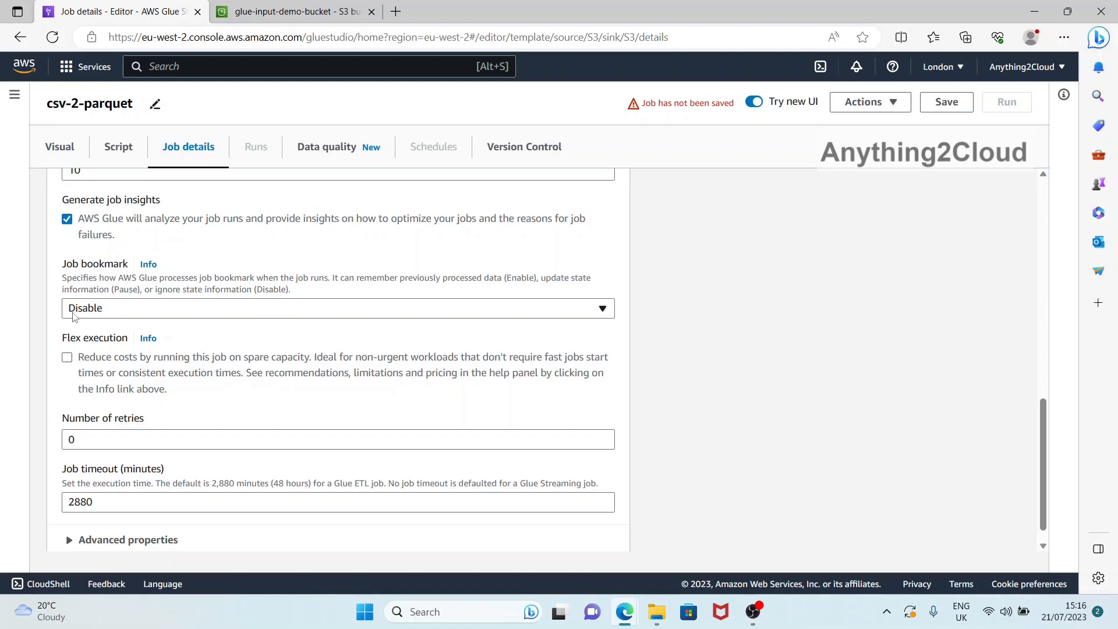
pyautogui.scroll(-1, 254, 392)
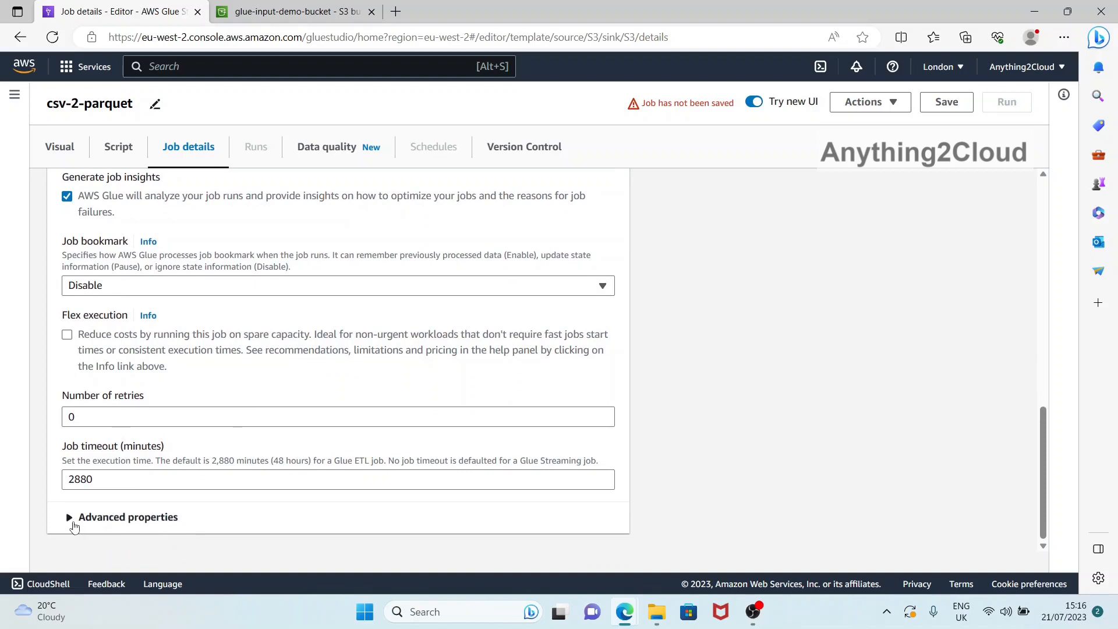
# Step: Expand the job's advanced properties and examine the script filename and the S3 script path
pyautogui.click(72, 522)
pyautogui.scroll(-5, 172, 393)
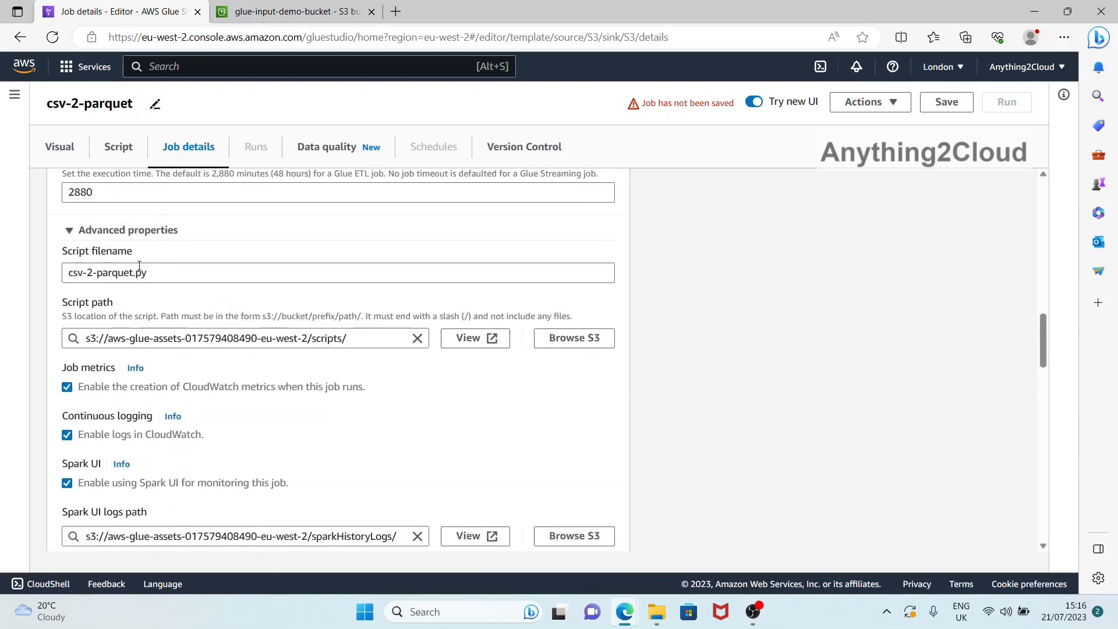
pyautogui.moveTo(170, 277); pyautogui.dragTo(84, 278)
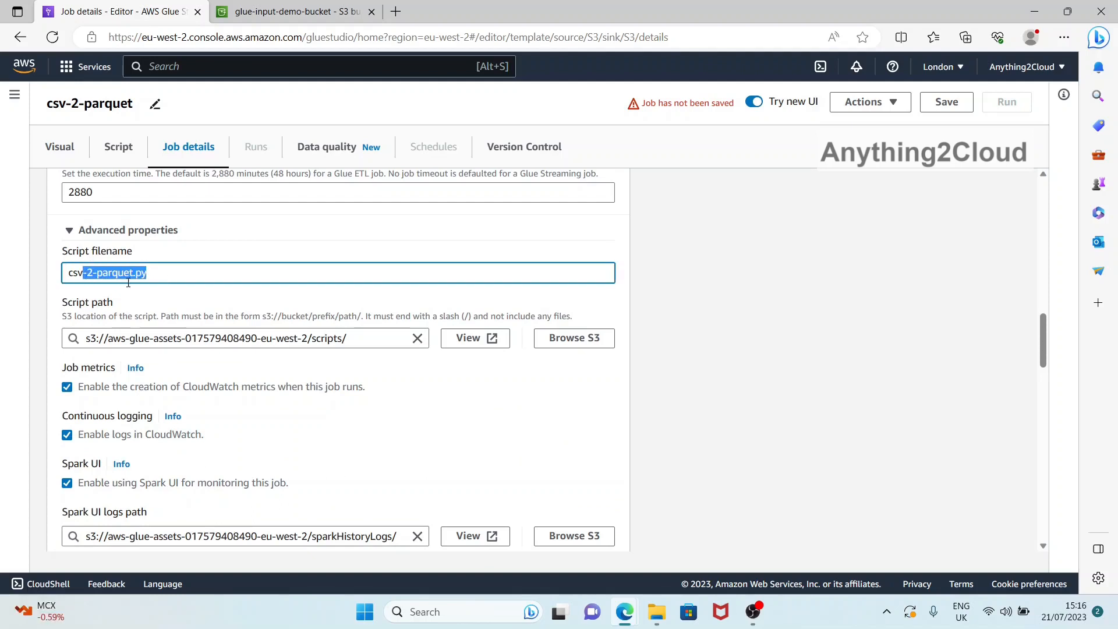
pyautogui.scroll(15, 128, 283)
pyautogui.scroll(-15, 126, 302)
pyautogui.click(165, 299)
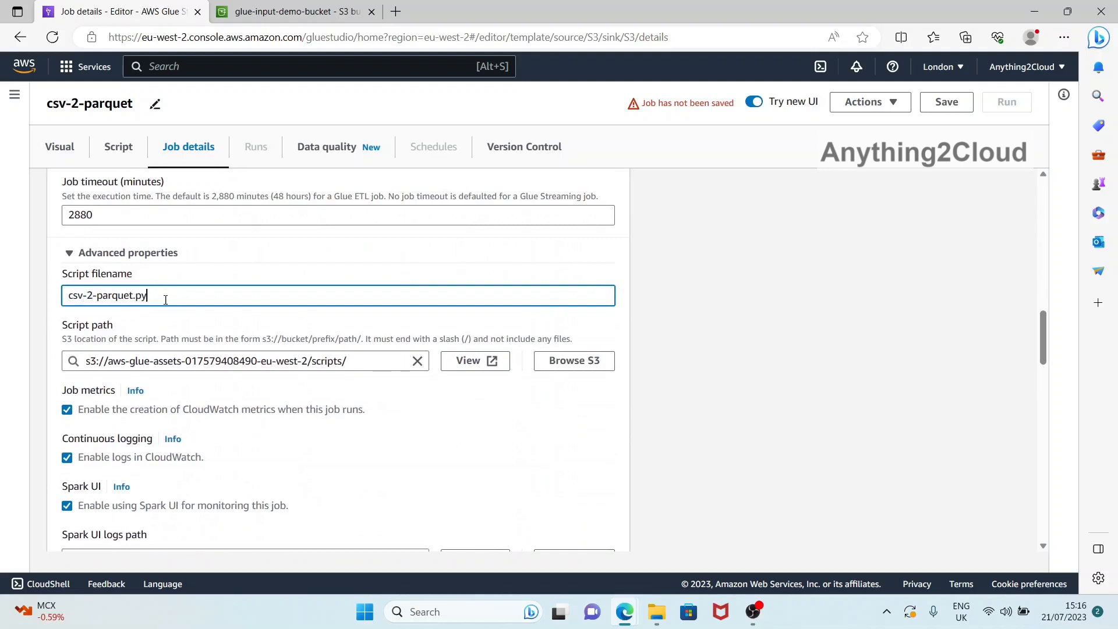
pyautogui.moveTo(358, 362); pyautogui.dragTo(96, 364)
# Step: Review the remaining advanced properties, including logging, temporary path, connections, libraries, job parameters and tags, and return to the IAM role setting
pyautogui.scroll(-3, 205, 382)
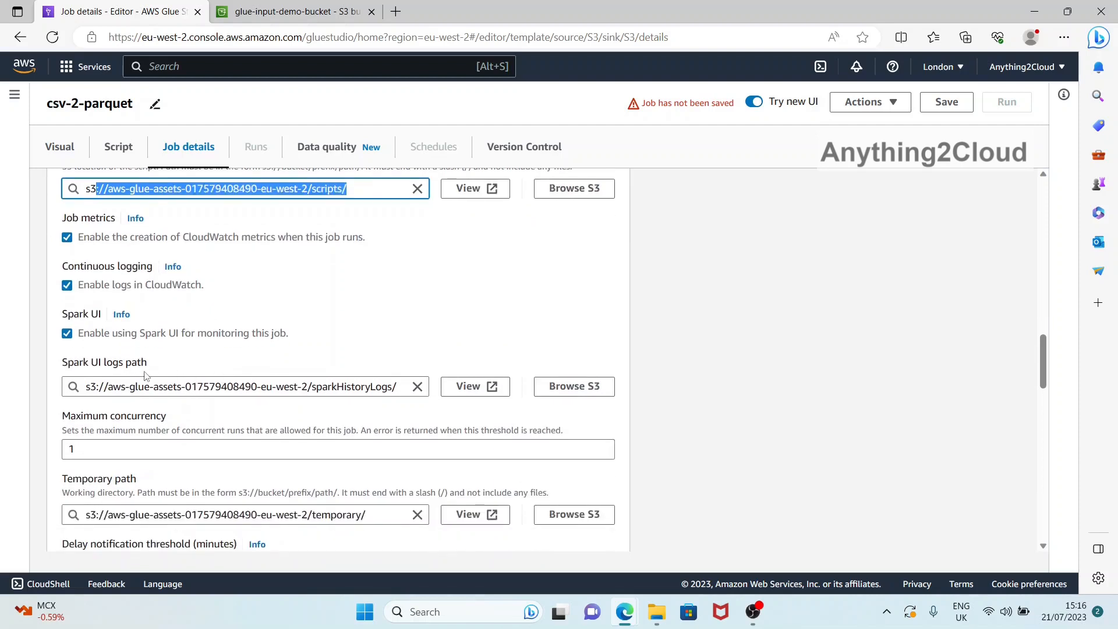
pyautogui.scroll(-6, 267, 374)
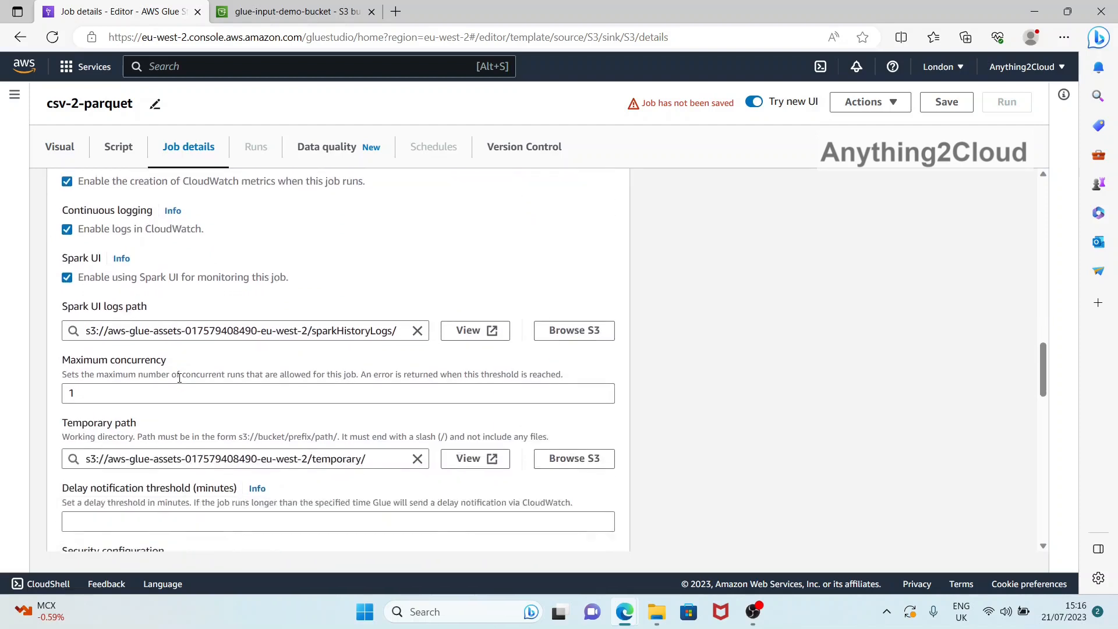
pyautogui.scroll(-12, 213, 382)
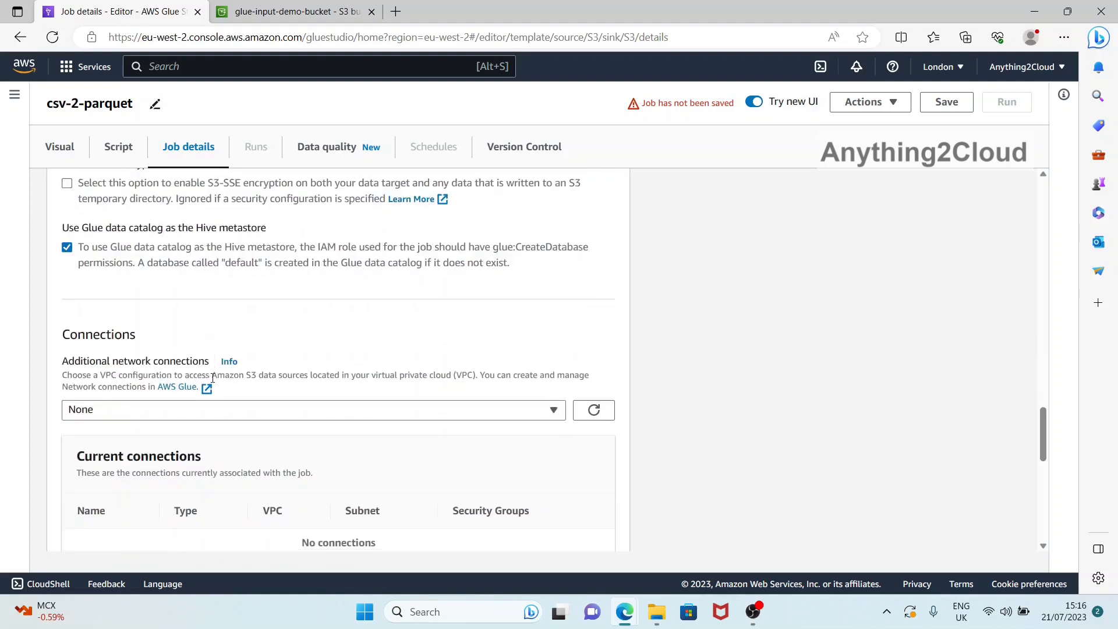
pyautogui.scroll(3, 213, 382)
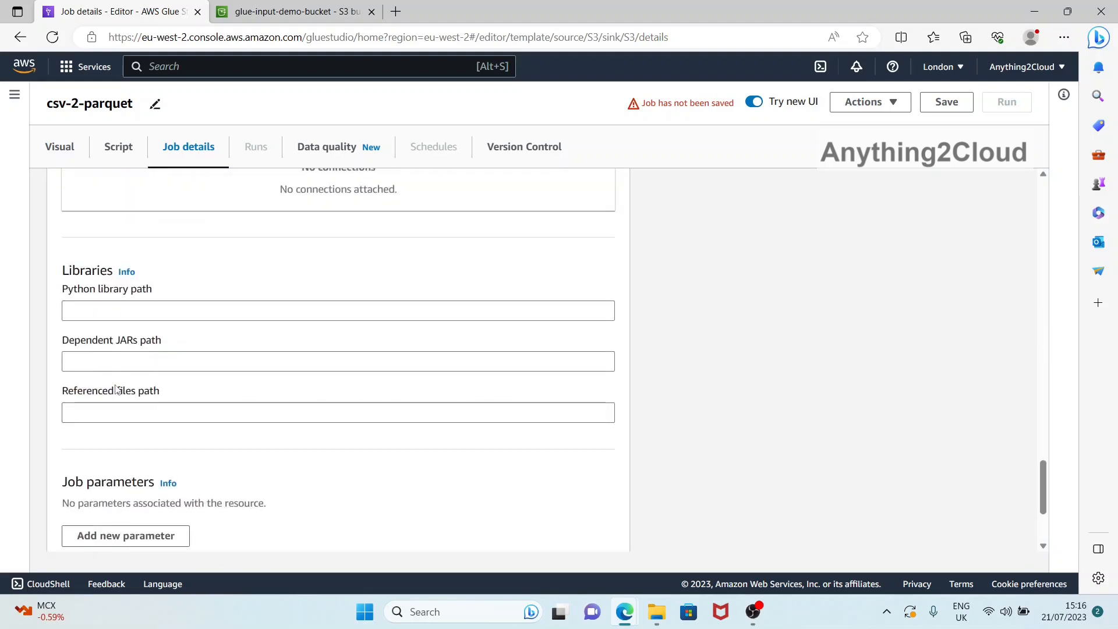
pyautogui.scroll(-3, 117, 390)
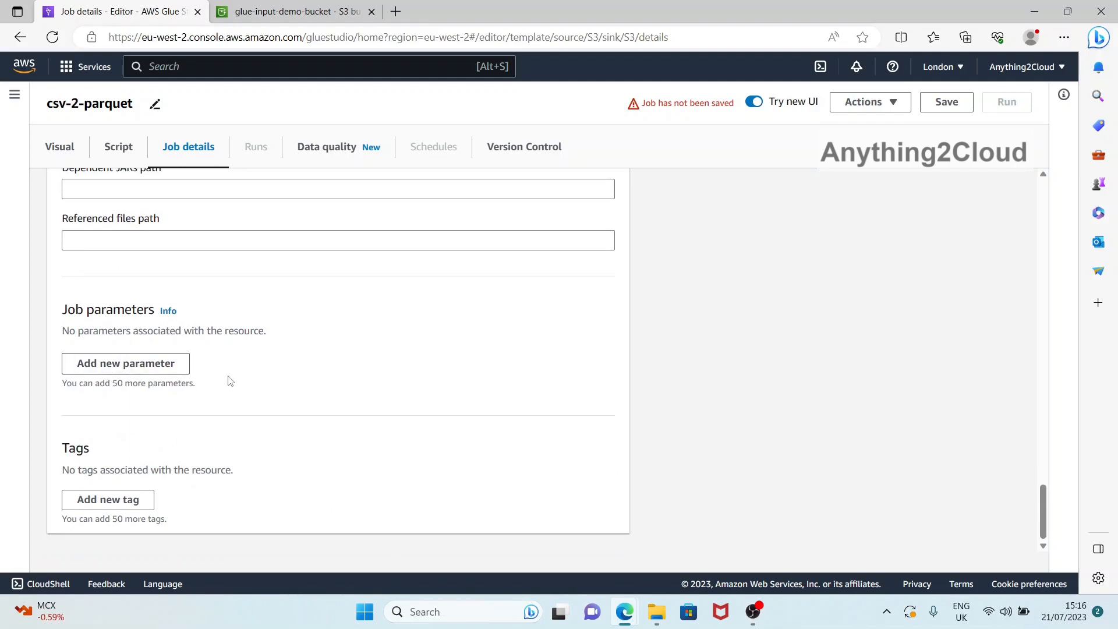
pyautogui.scroll(7, 229, 380)
pyautogui.scroll(10, 227, 381)
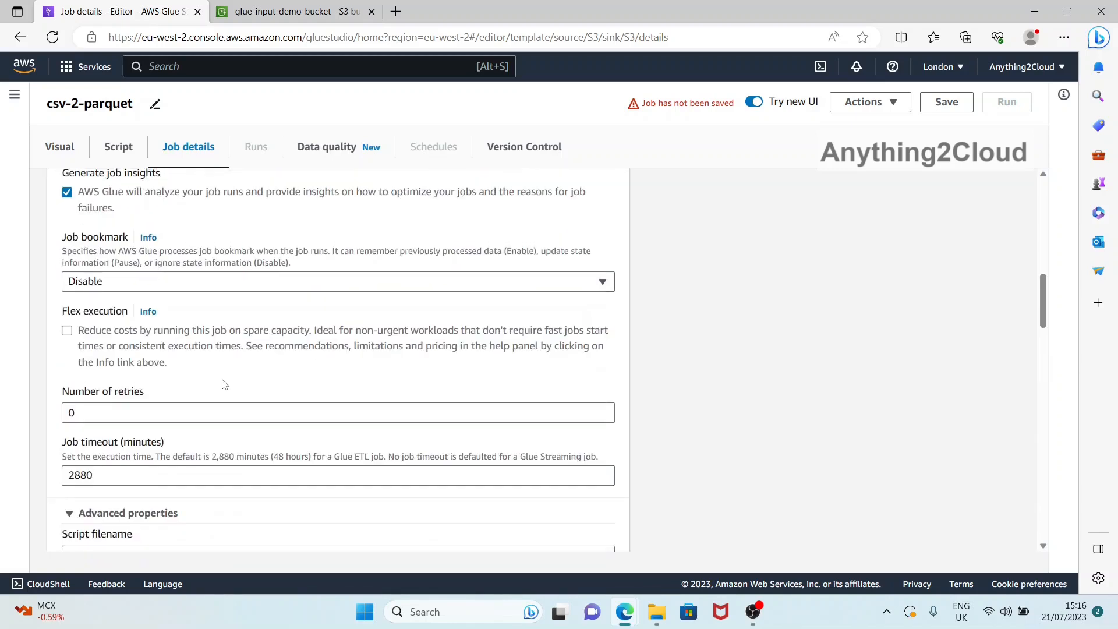
pyautogui.scroll(10, 224, 384)
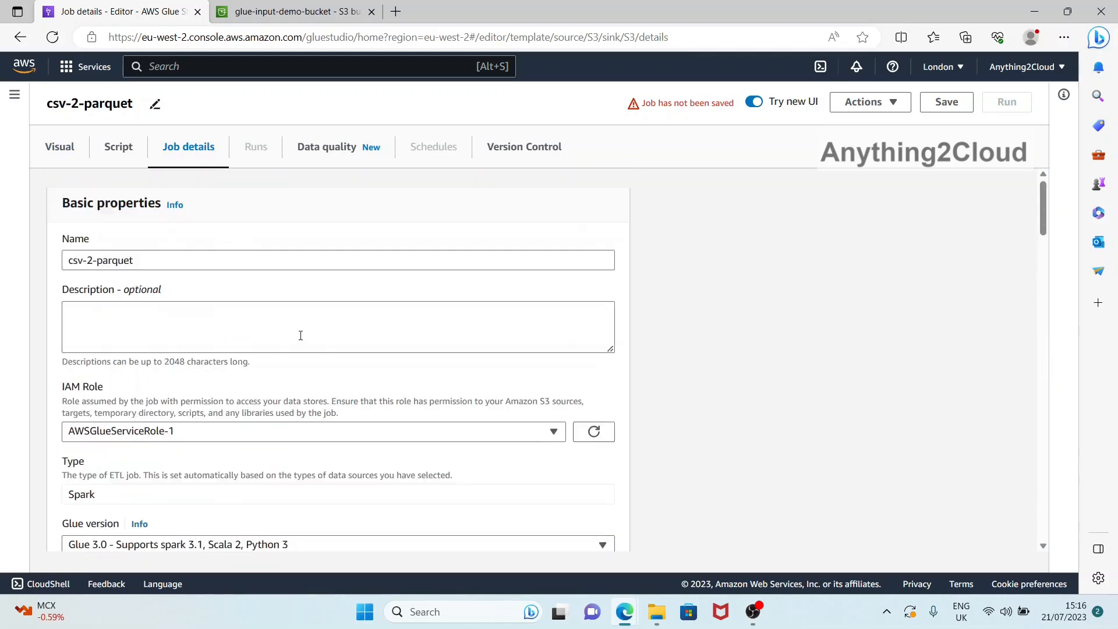
pyautogui.scroll(-1, 220, 350)
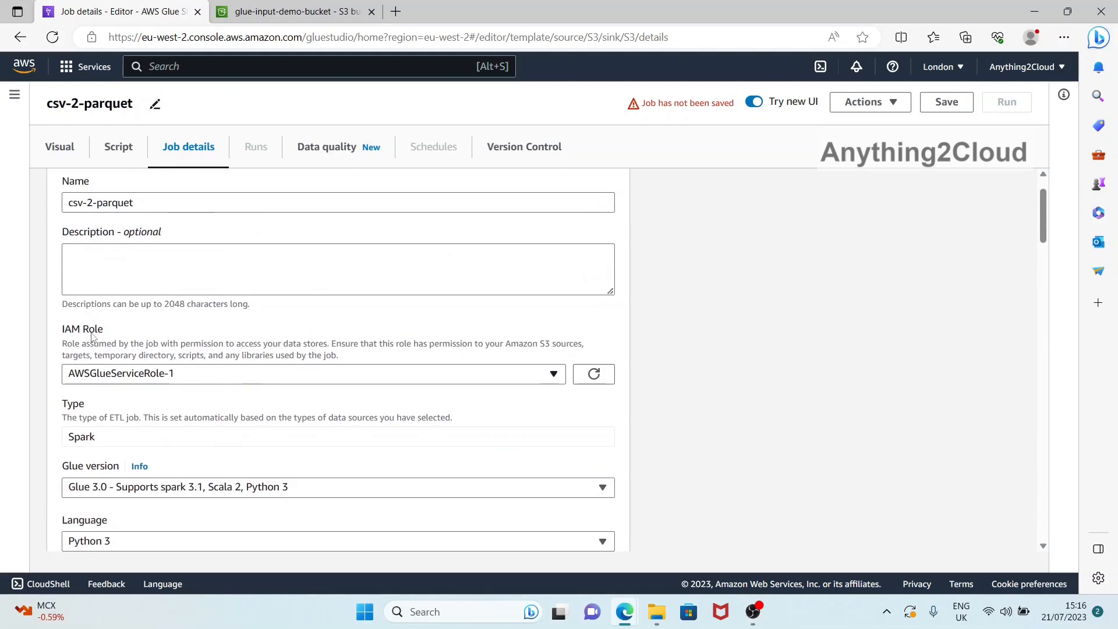
# Step: Duplicate the S3 bucket's browser tab, search the AWS services for "IAM" and open the IAM console there
pyautogui.click(274, 11)
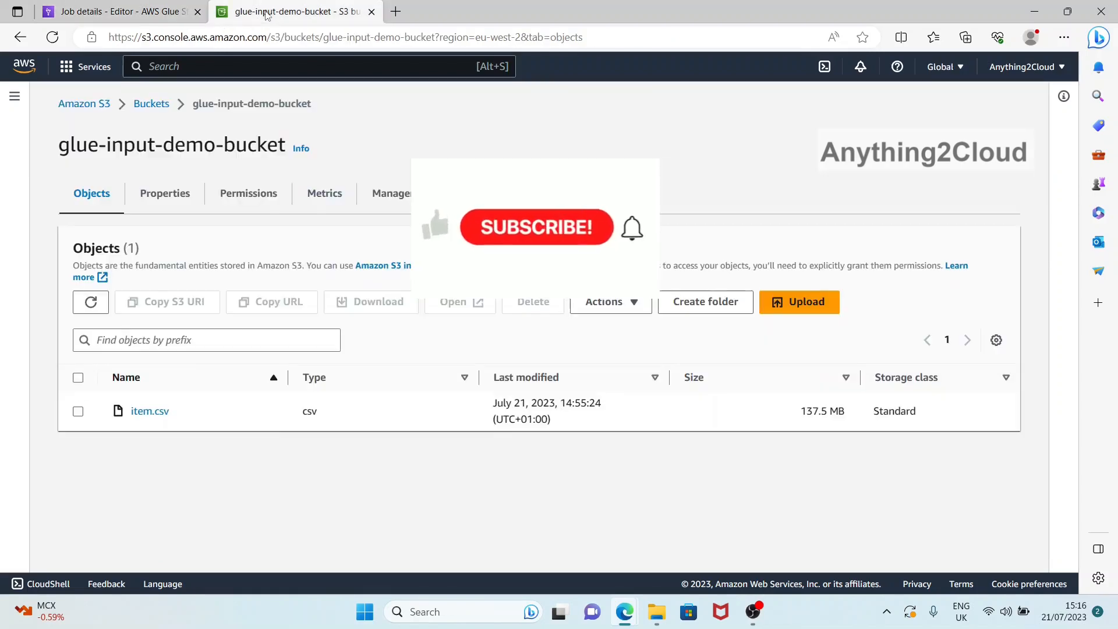
pyautogui.rightClick(266, 11)
pyautogui.click(343, 94)
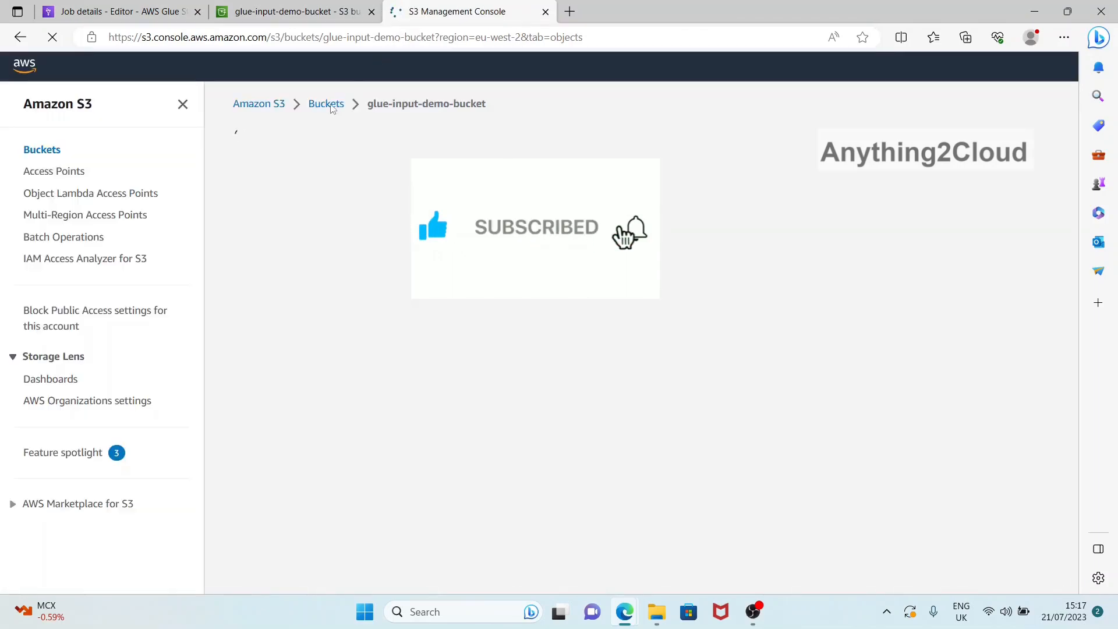
pyautogui.click(268, 68)
pyautogui.write('IAM')
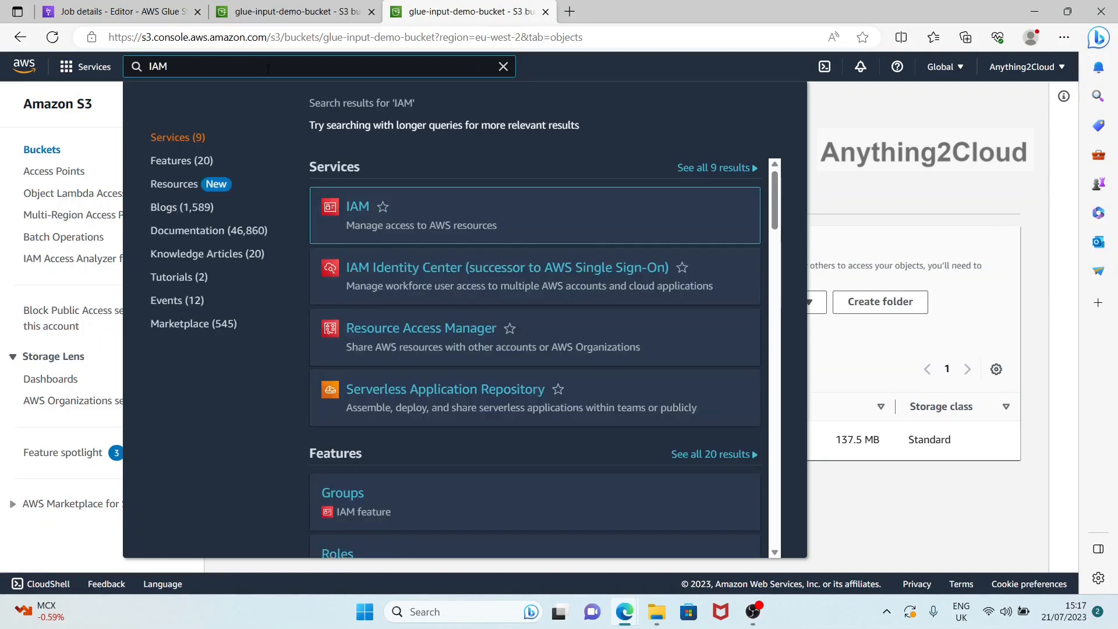
pyautogui.click(357, 206)
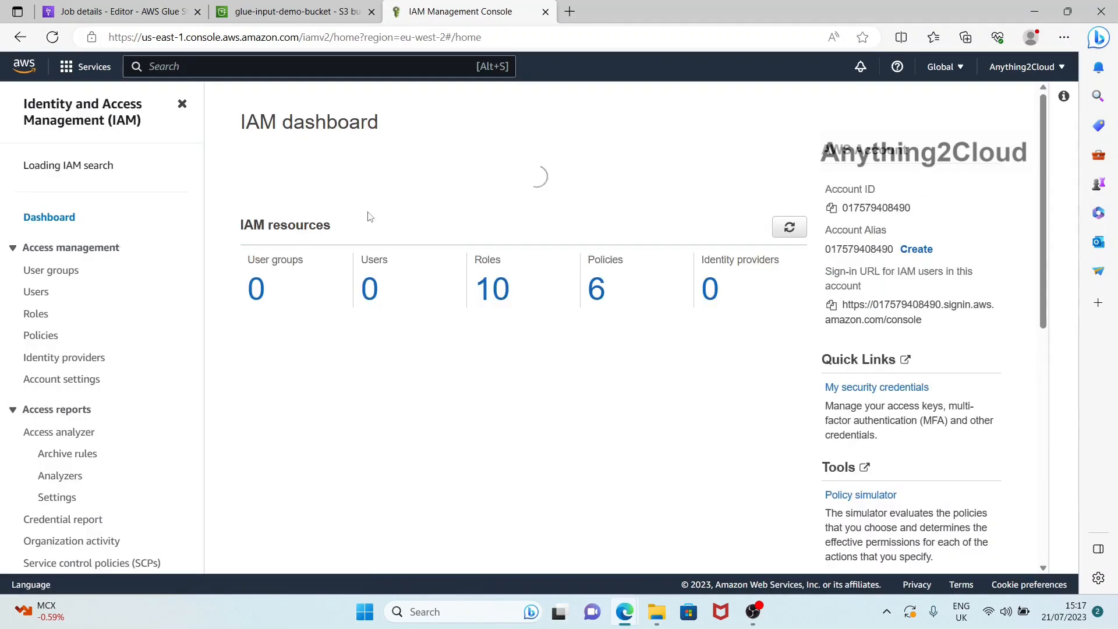
# Step: Start a new IAM role with AWS service as the trusted entity type and Glue as the use case, and continue to its permissions
pyautogui.click(26, 320)
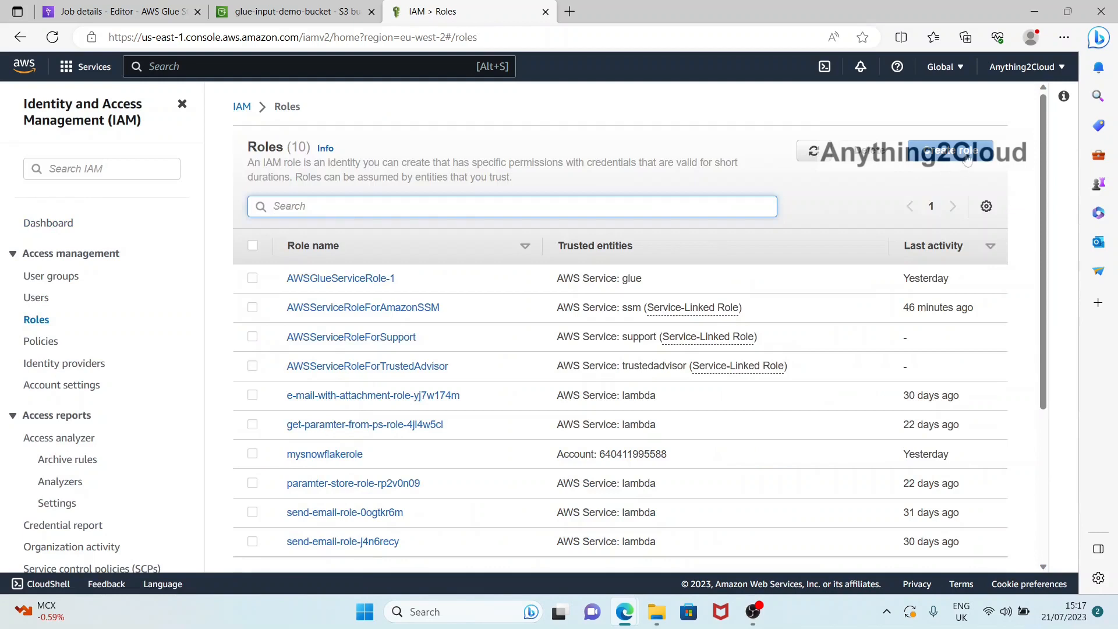
pyautogui.click(936, 167)
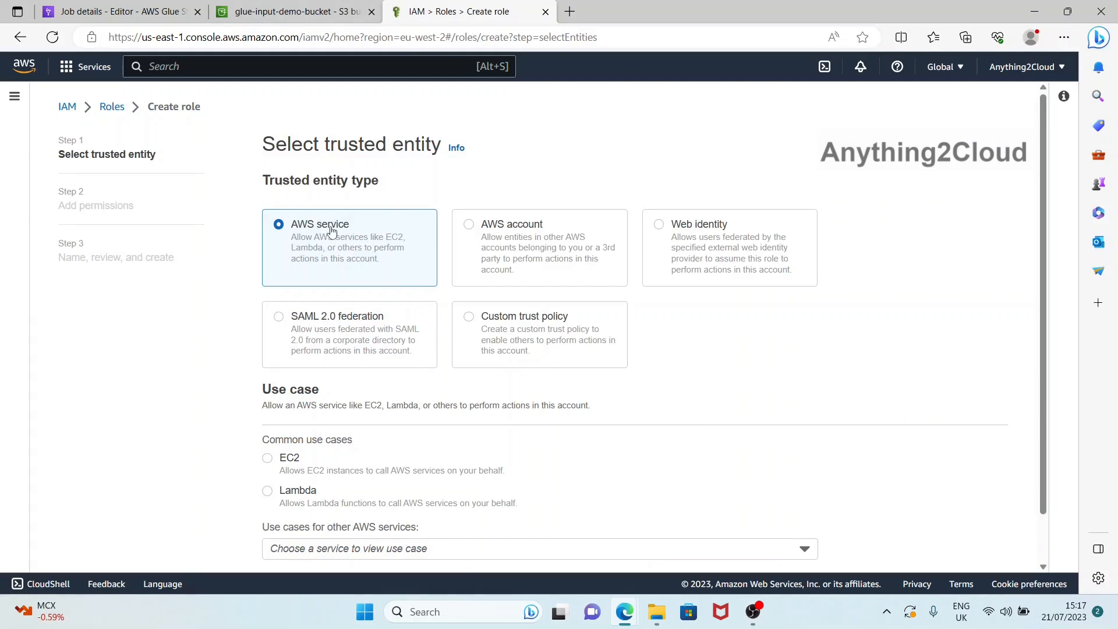
pyautogui.scroll(-1, 331, 232)
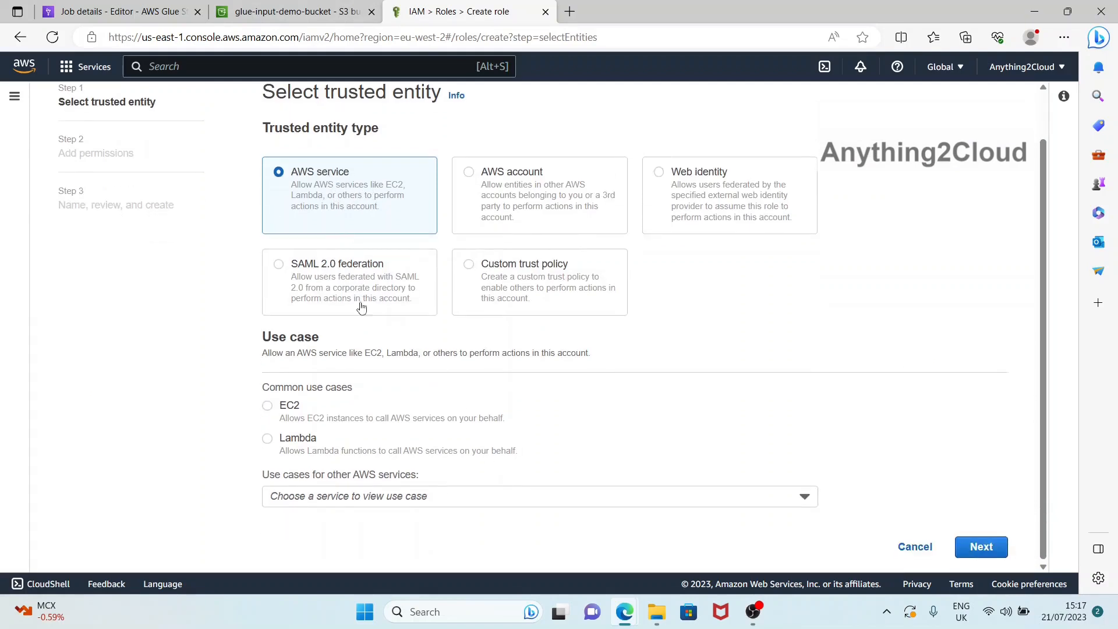
pyautogui.scroll(1, 300, 185)
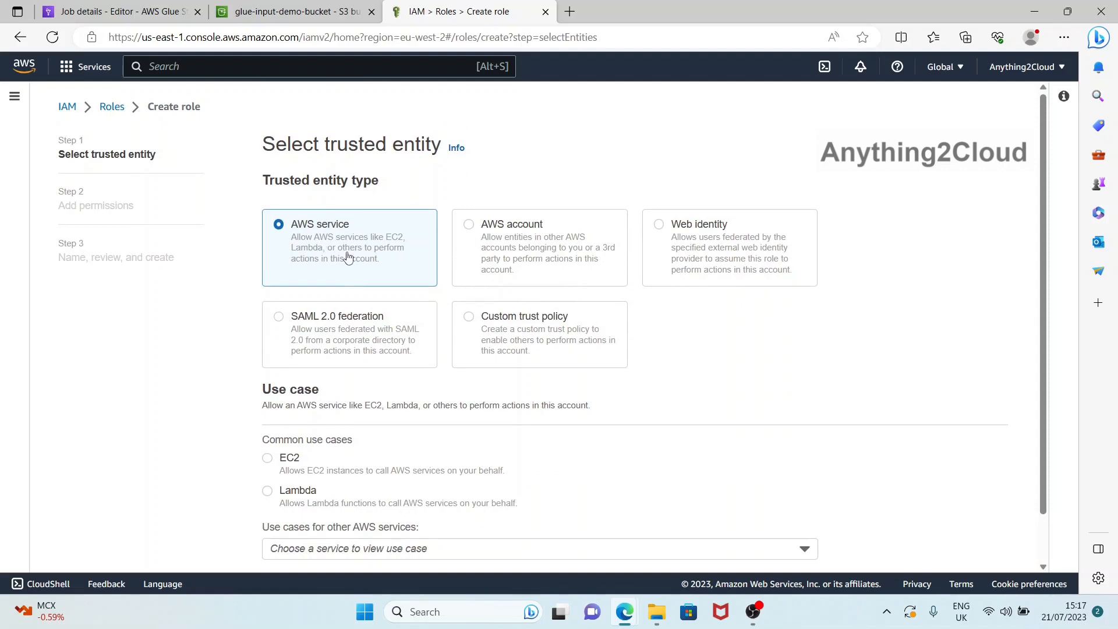
pyautogui.scroll(-1, 360, 239)
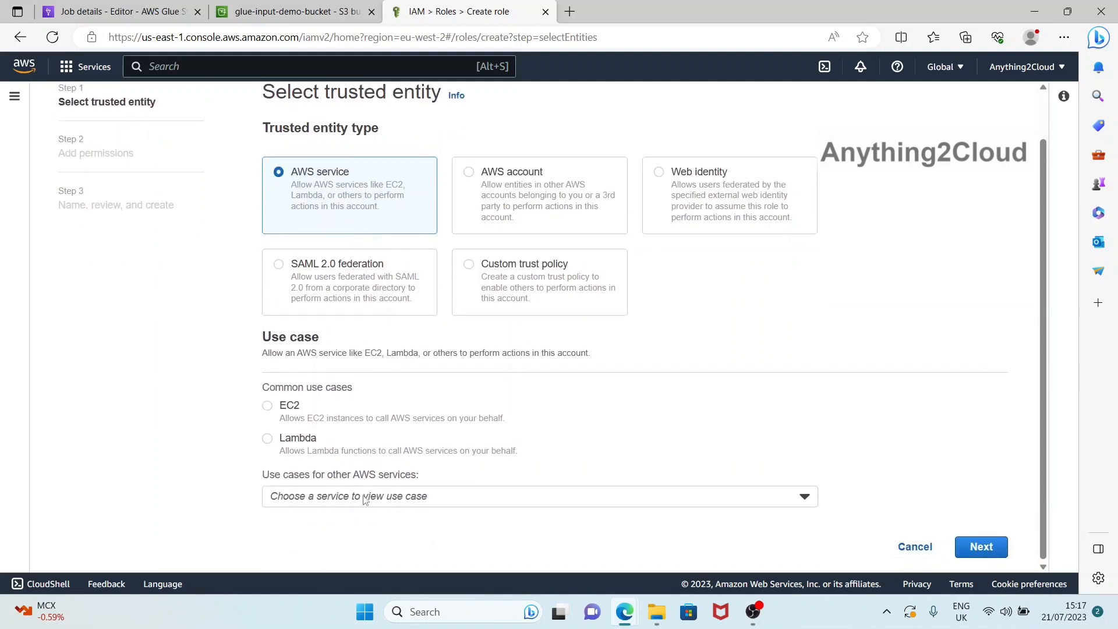
pyautogui.click(365, 498)
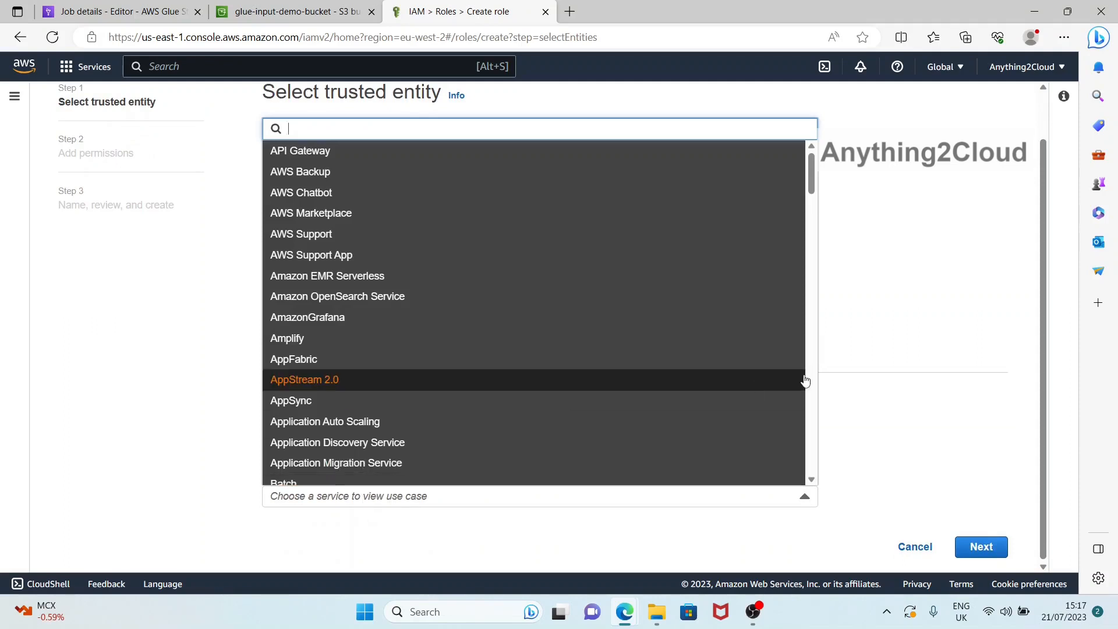
pyautogui.write('glu')
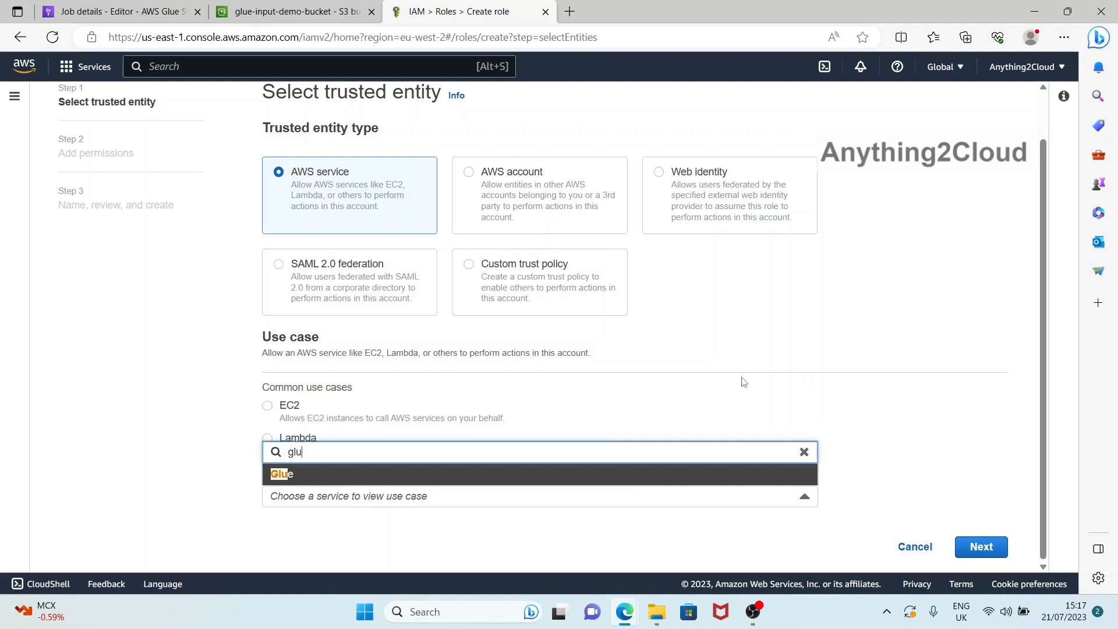
pyautogui.click(333, 481)
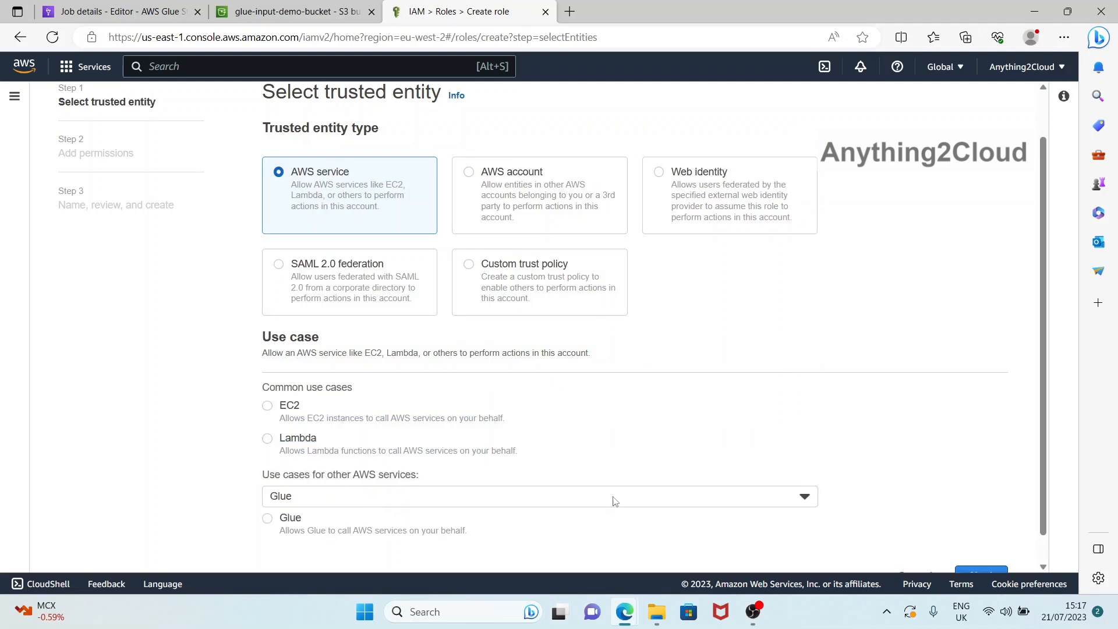
pyautogui.scroll(-1, 612, 498)
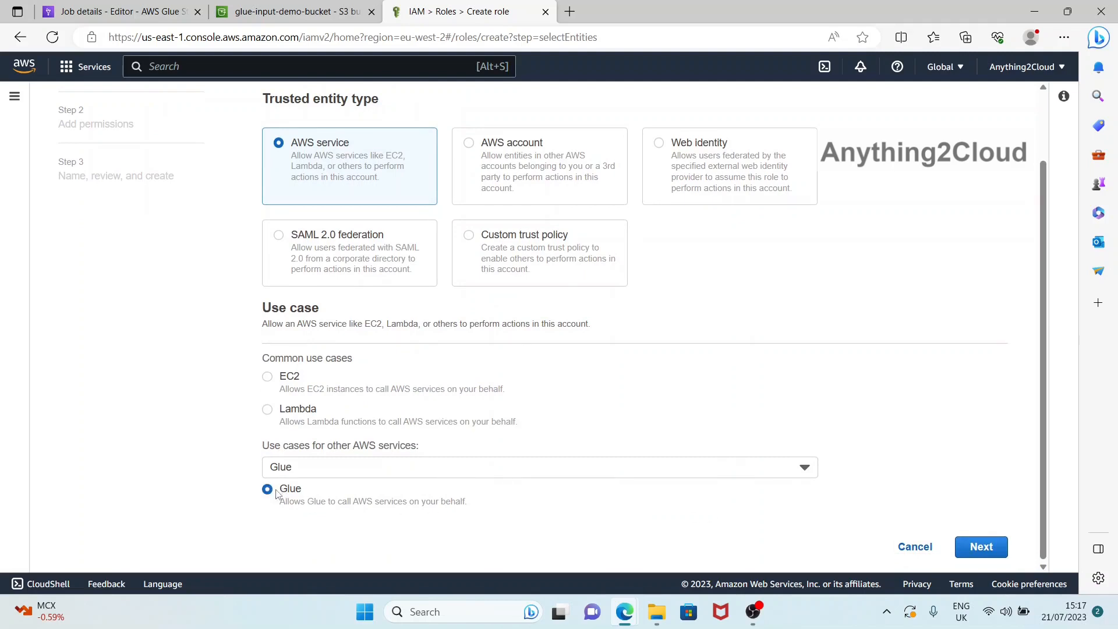
pyautogui.click(978, 546)
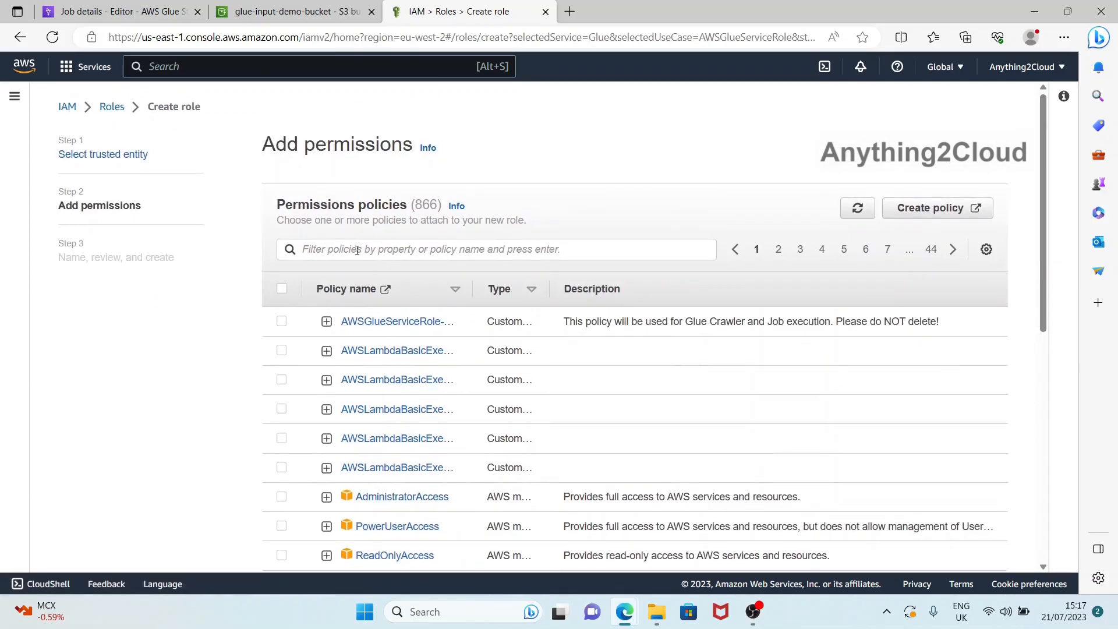
# Step: Filter the permissions policies by "s3", attach AmazonS3FullAccess to the new role and continue to the naming stage
pyautogui.click(357, 250)
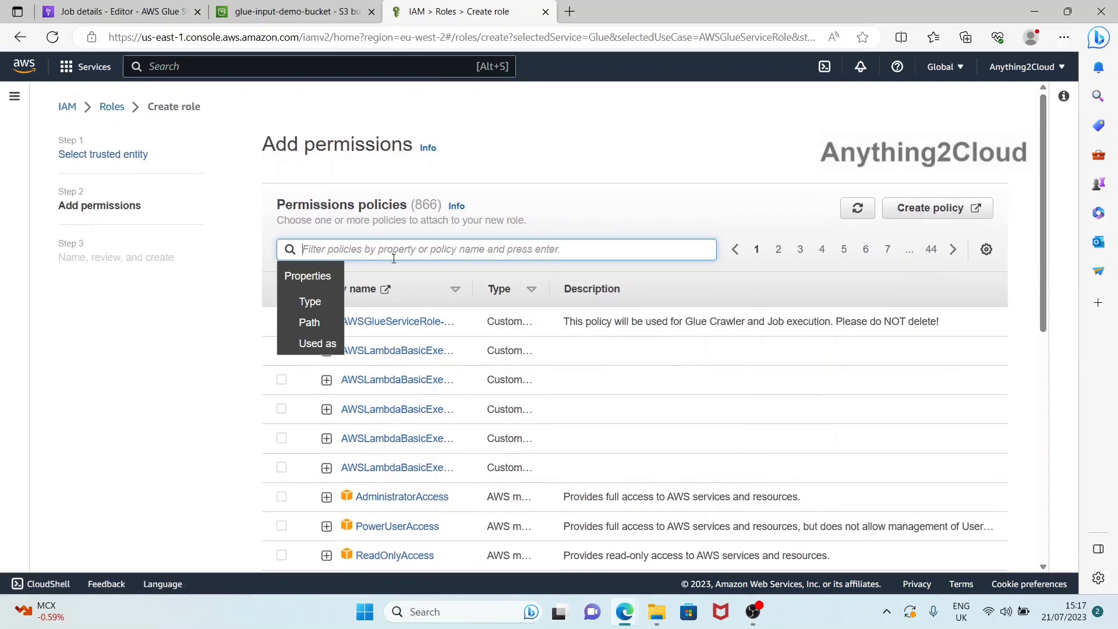
pyautogui.write('s3')
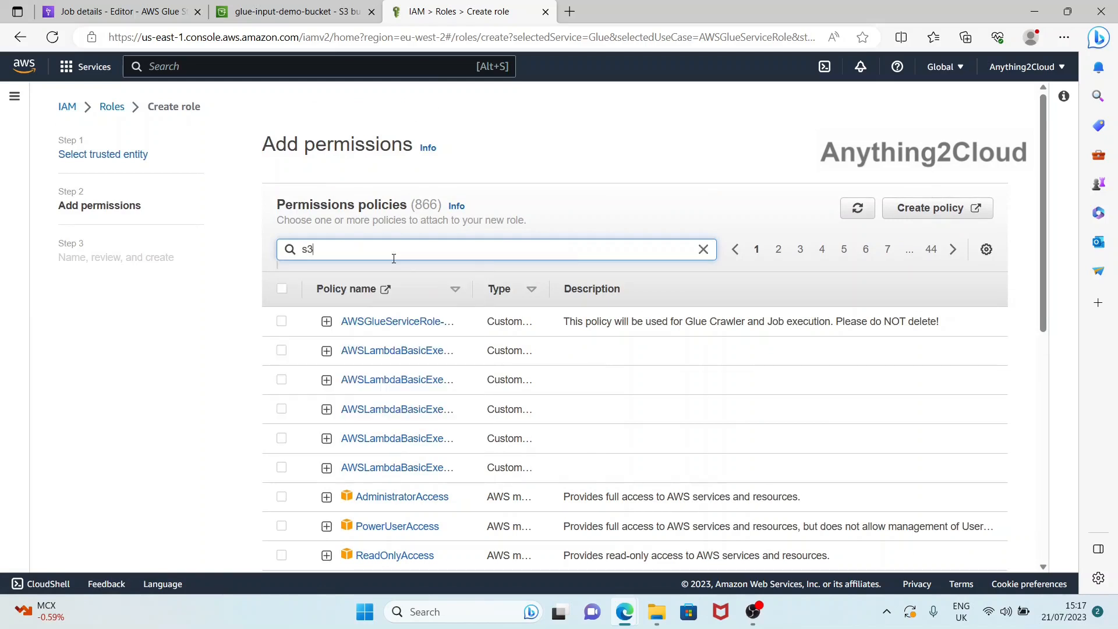
pyautogui.press('Return')
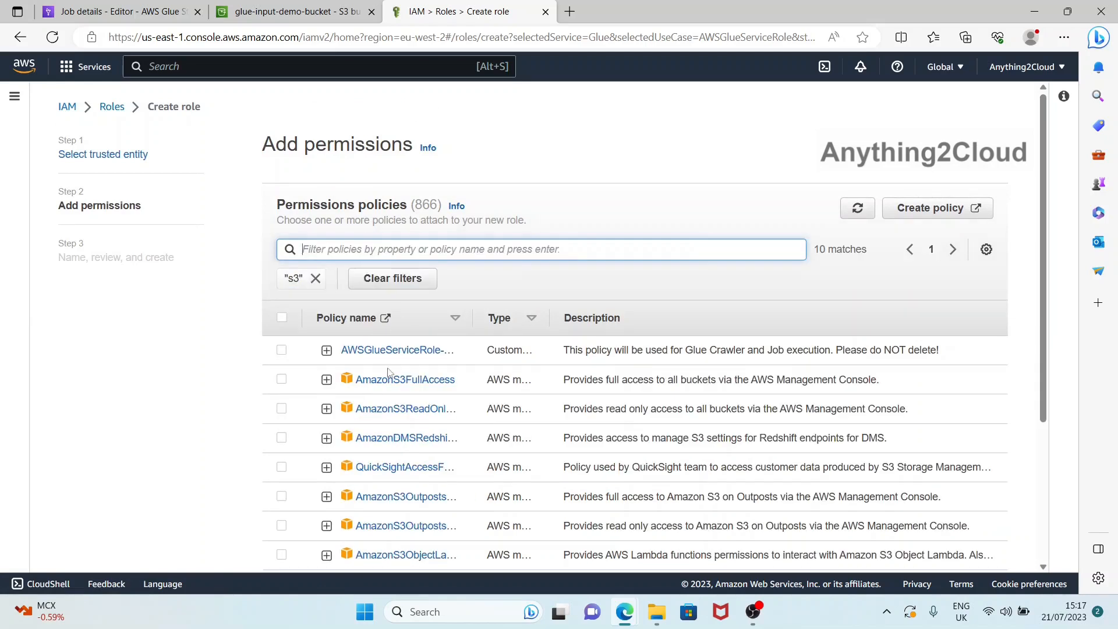
pyautogui.click(281, 381)
pyautogui.scroll(-4, 625, 448)
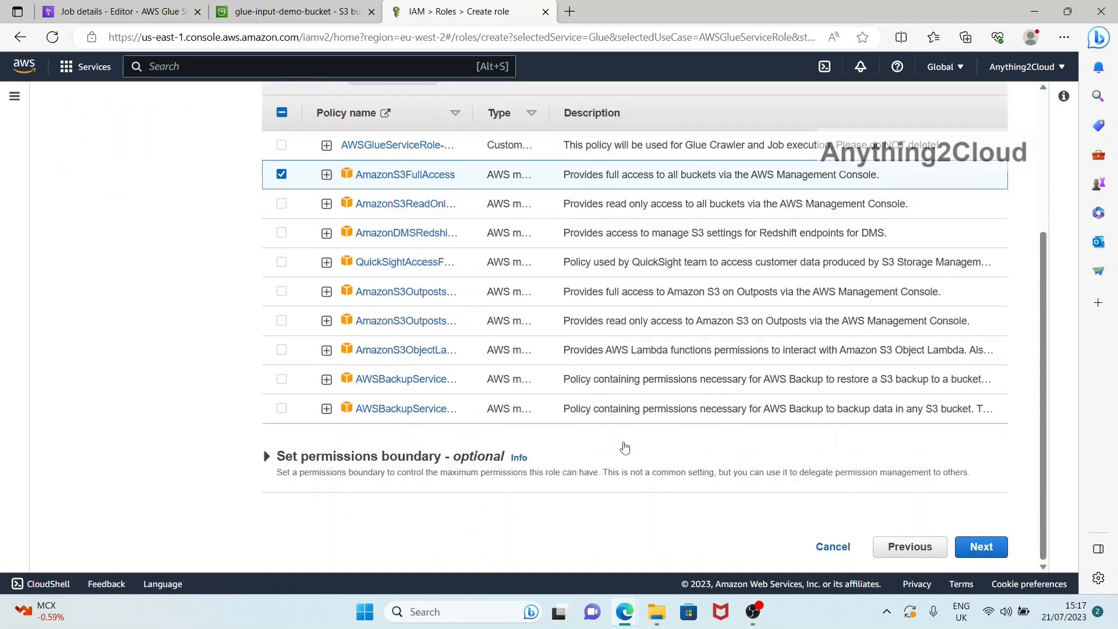
pyautogui.click(983, 548)
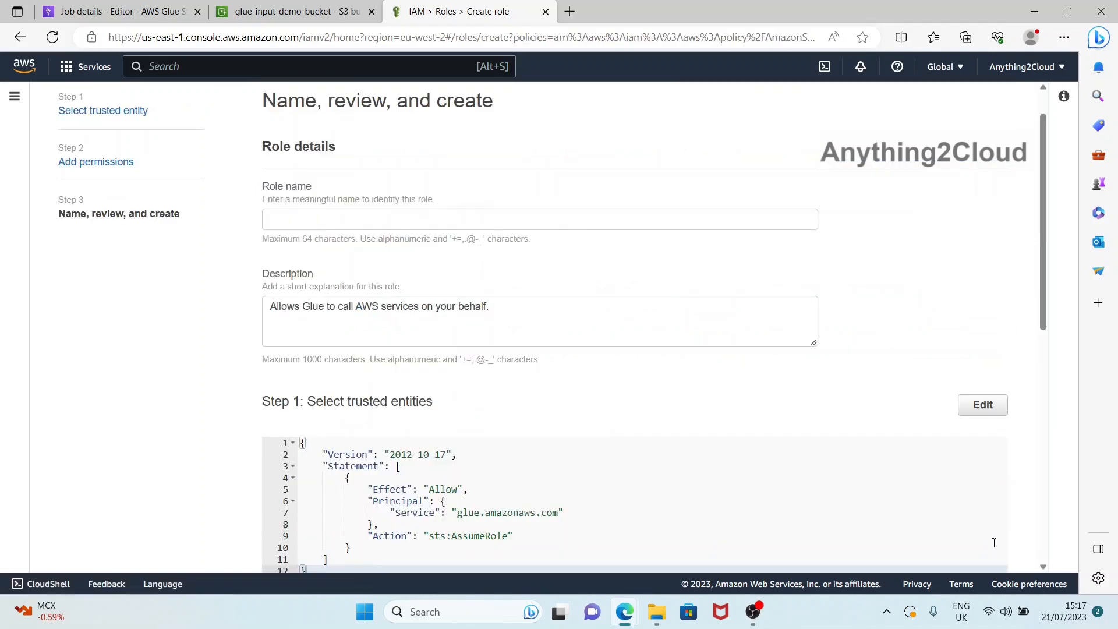
# Step: Create the role with the name demo-glue-jobs after reviewing its trust policy and permissions, and search the roles list for "de"
pyautogui.click(307, 220)
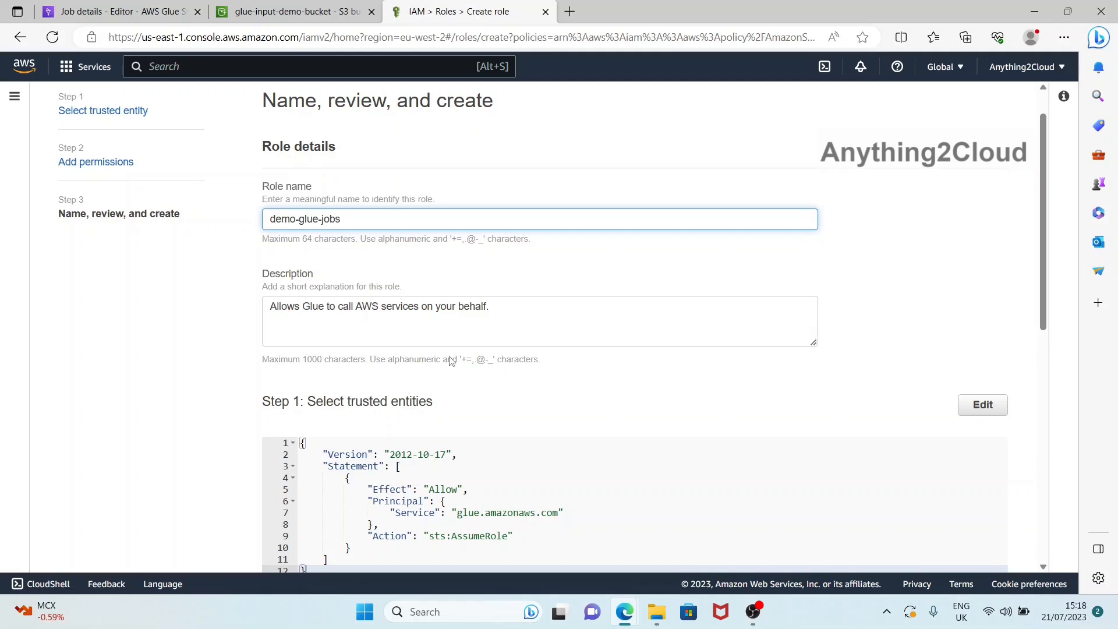
pyautogui.scroll(-4, 452, 361)
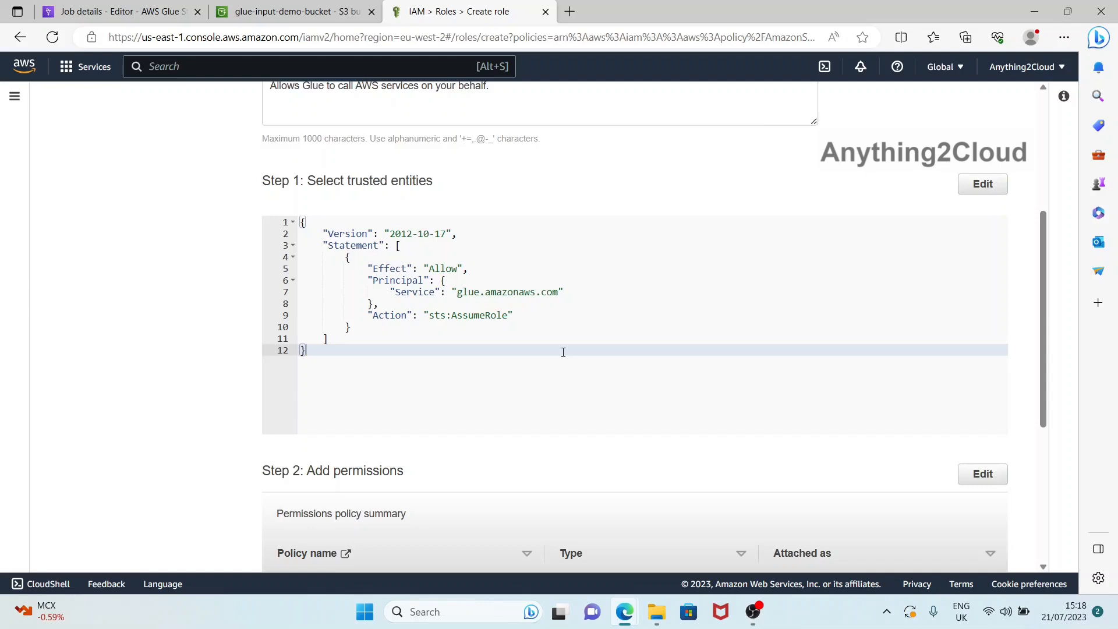
pyautogui.scroll(5, 563, 352)
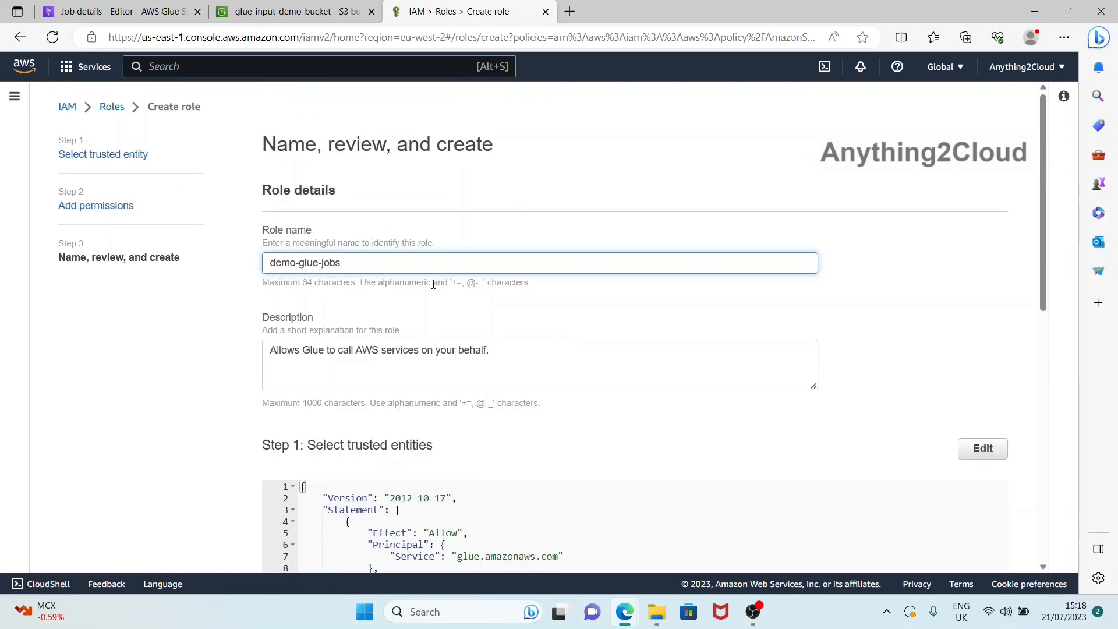
pyautogui.scroll(-5, 365, 261)
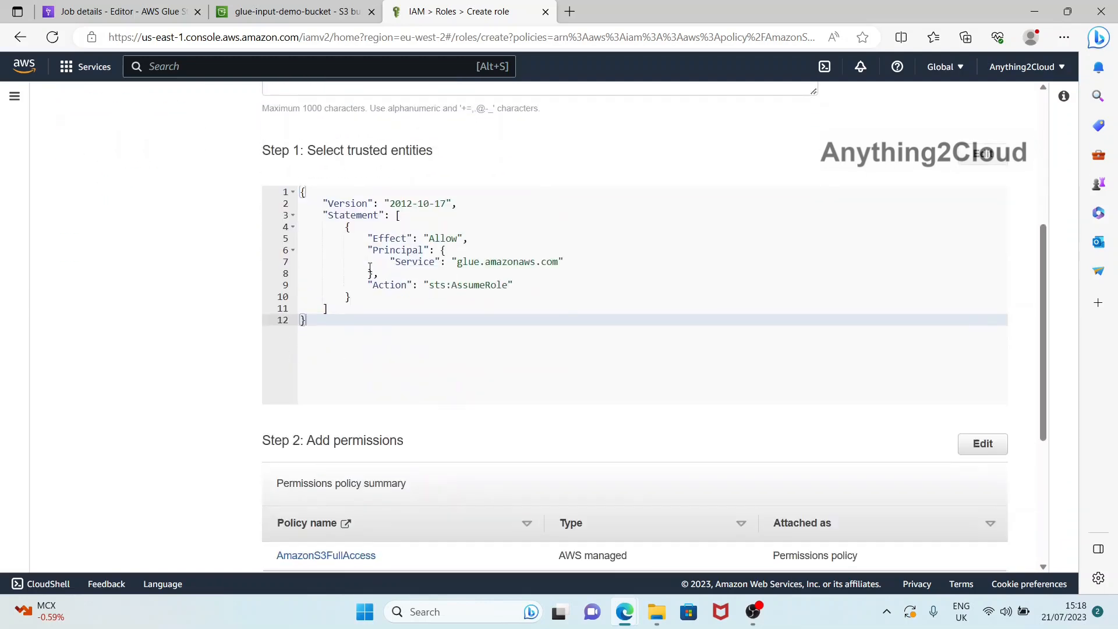
pyautogui.scroll(-5, 419, 277)
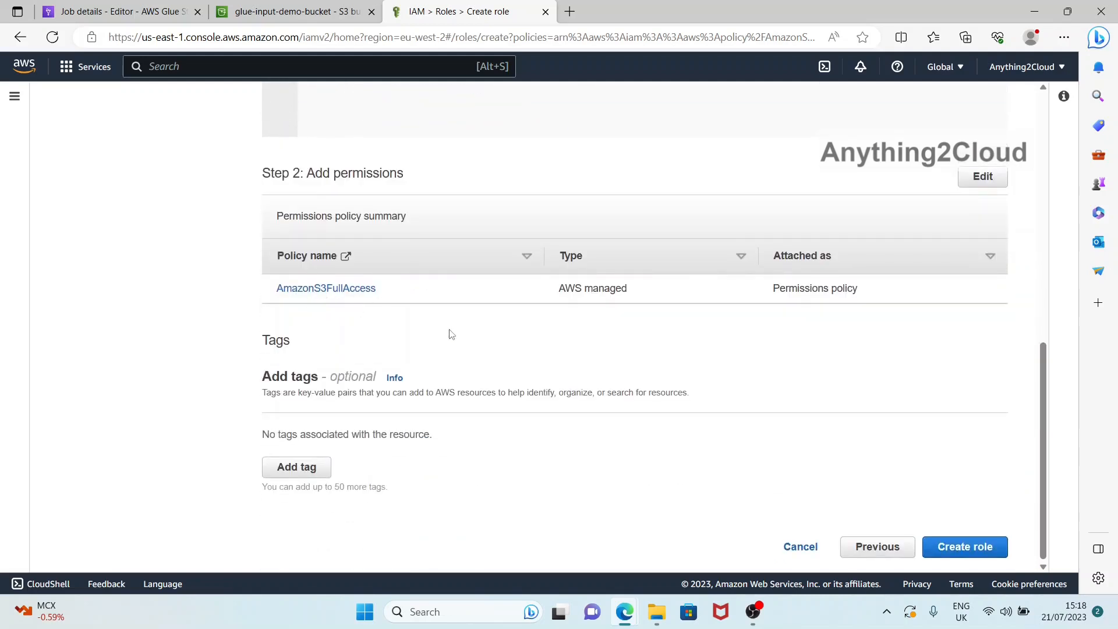
pyautogui.click(965, 547)
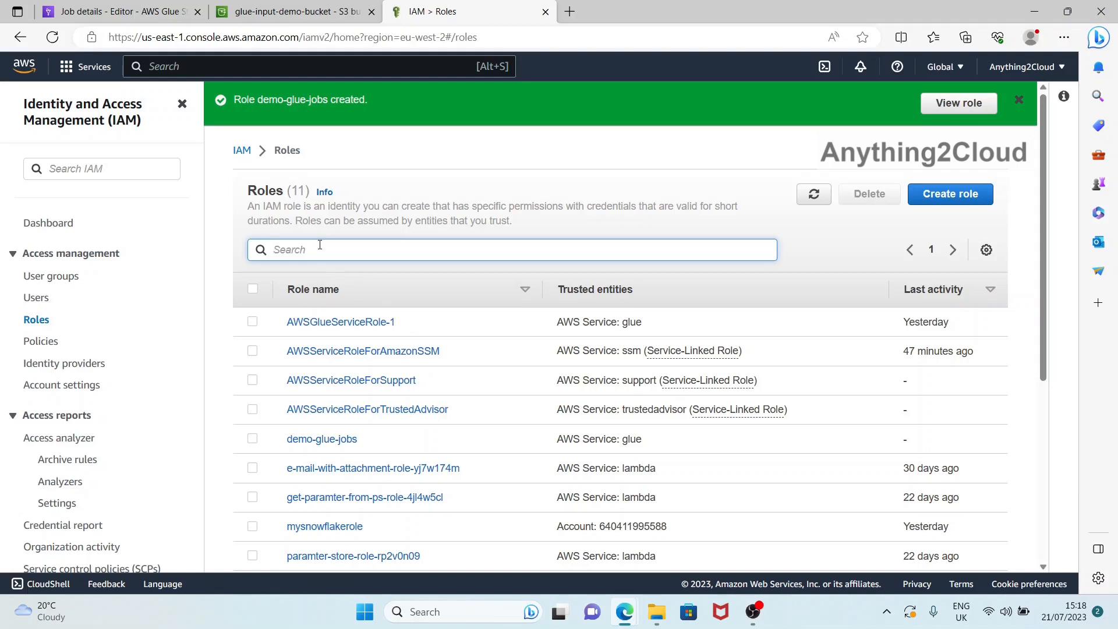
pyautogui.write('de')
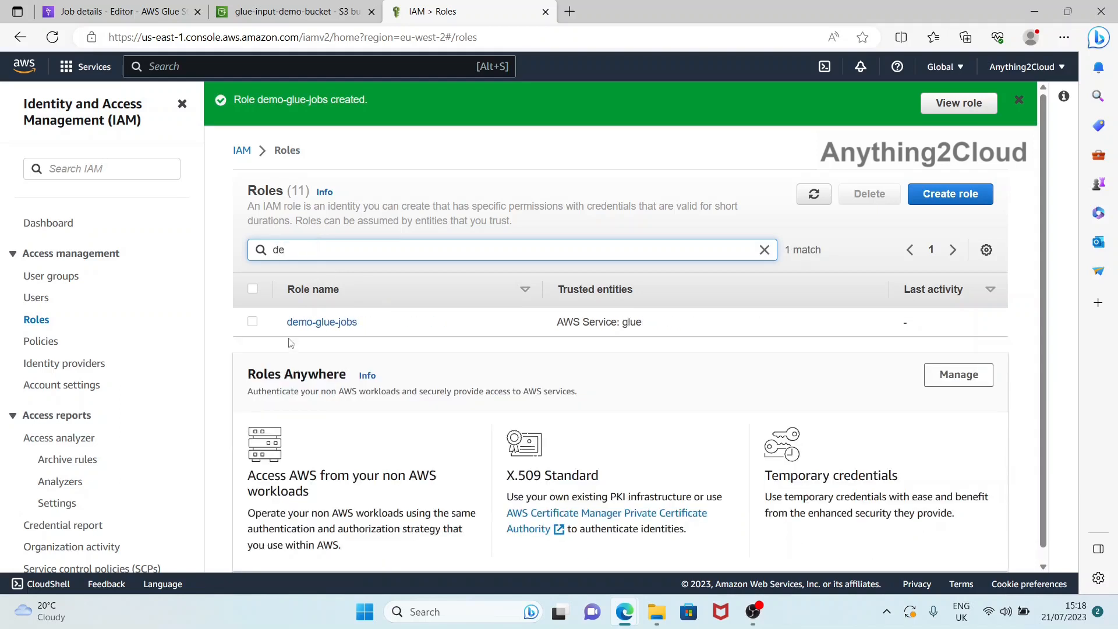
# Step: Return to the Glue Studio job details, refresh the available IAM roles and set the job's IAM role to demo-glue-jobs
pyautogui.click(90, 13)
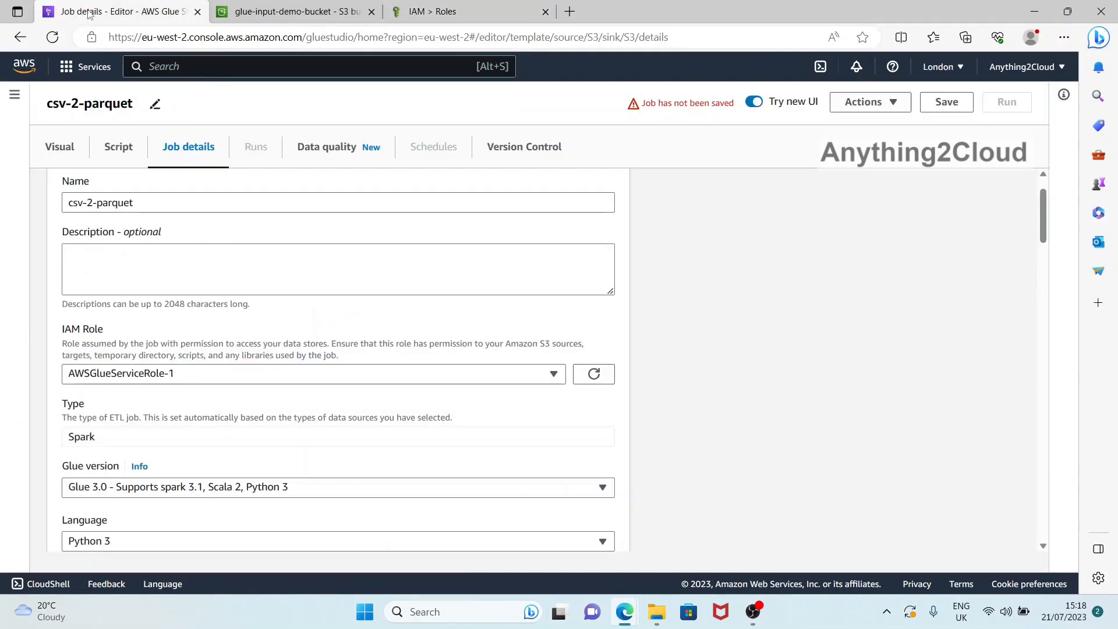
pyautogui.click(594, 374)
pyautogui.click(558, 376)
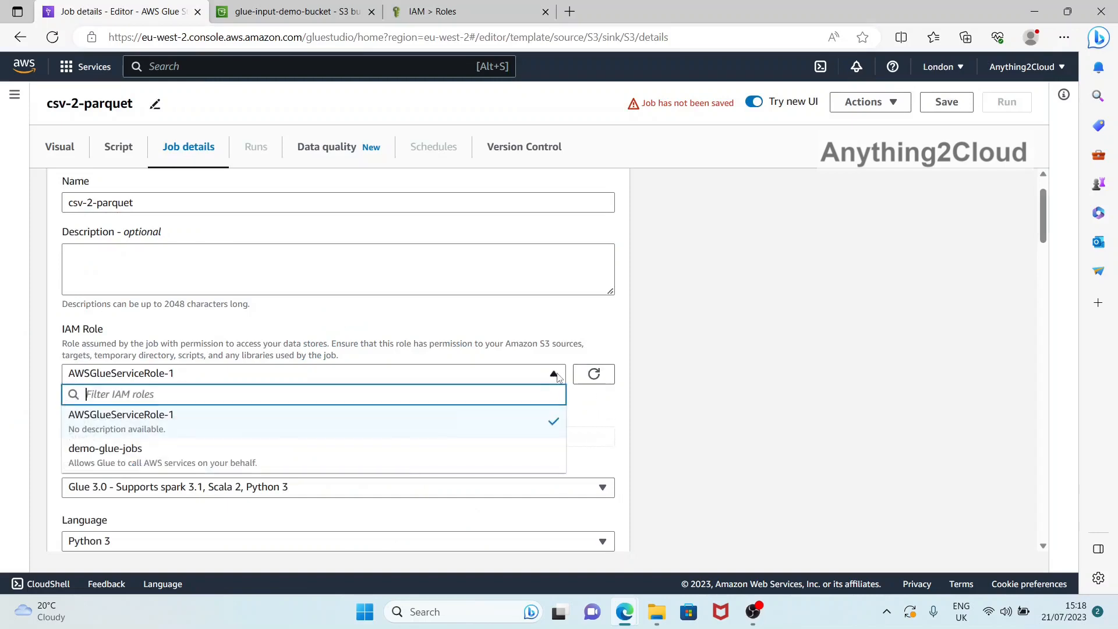
pyautogui.click(242, 455)
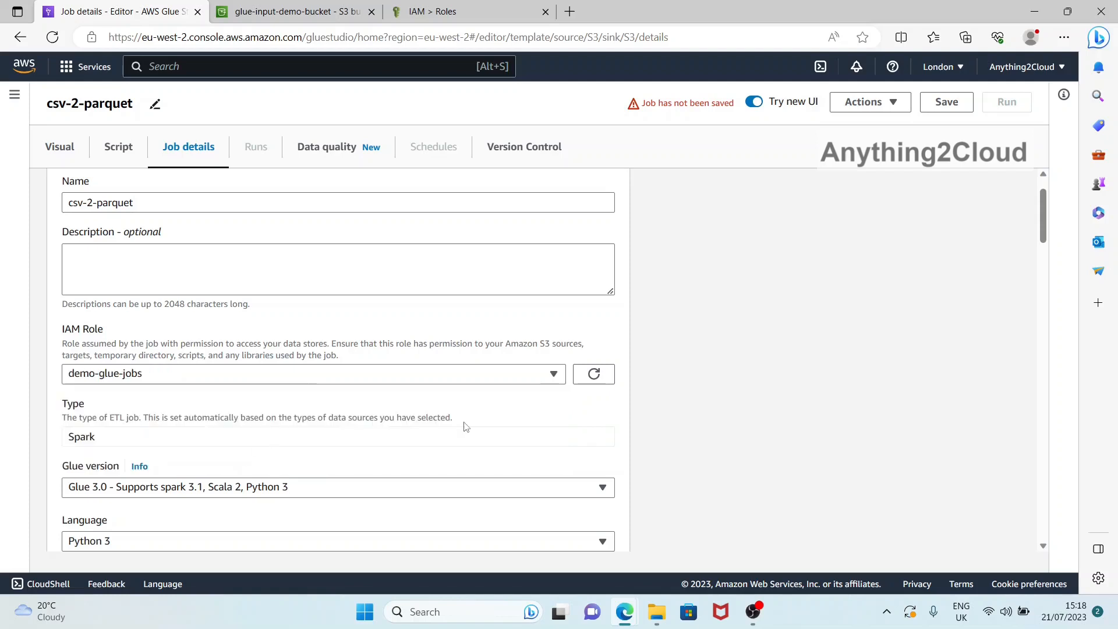
# Step: Save the csv-2-parquet job and dismiss the update notification
pyautogui.scroll(-20, 466, 427)
pyautogui.scroll(-12, 470, 422)
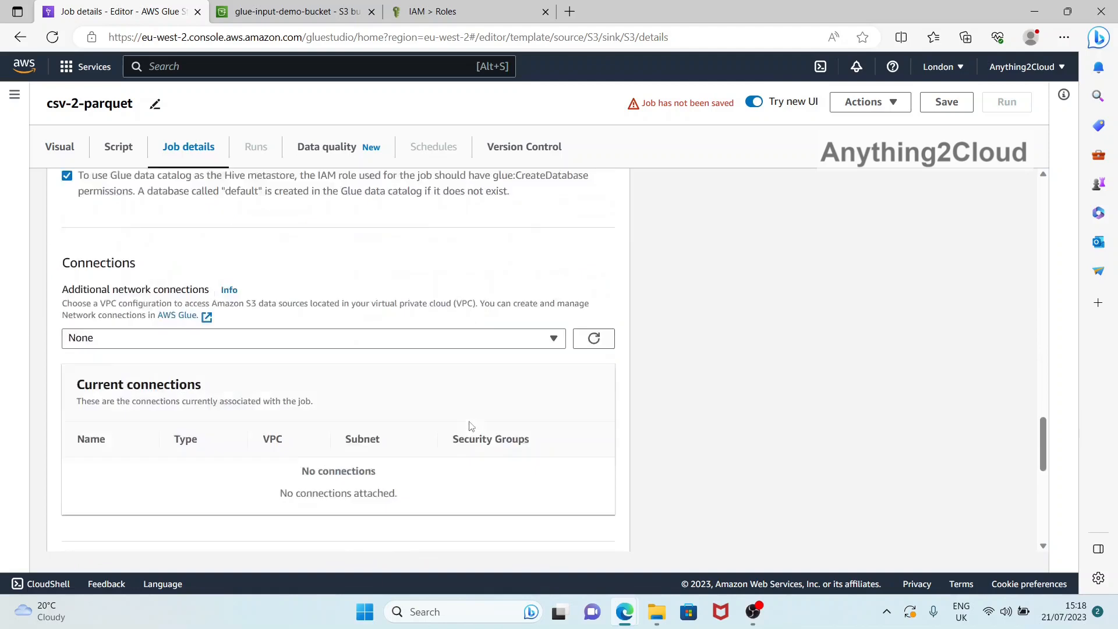
pyautogui.click(939, 105)
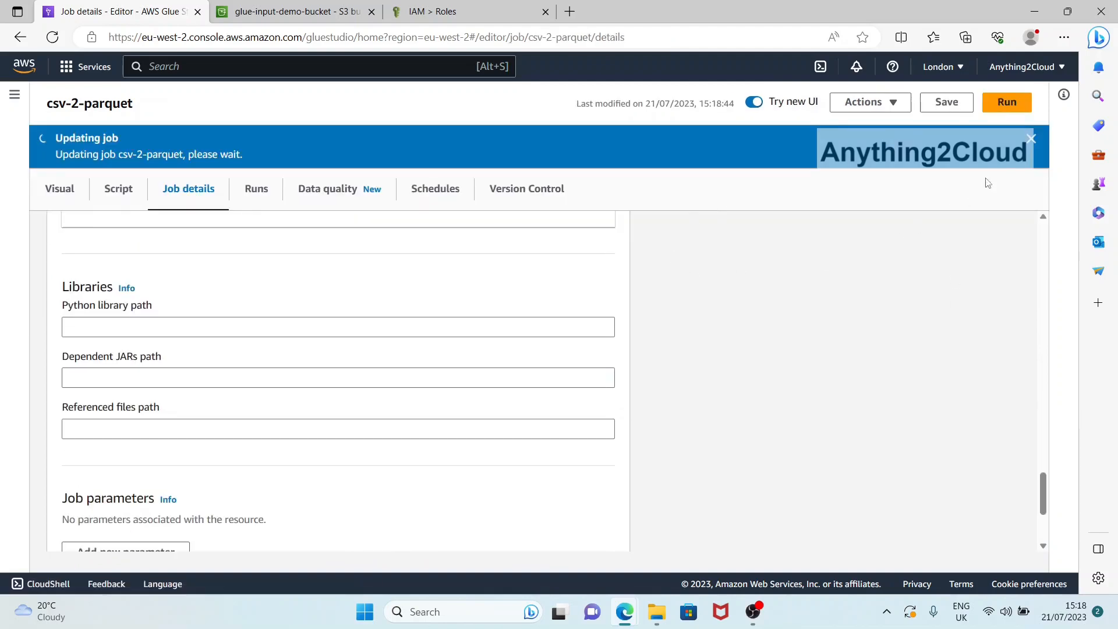
pyautogui.click(1031, 139)
# Step: Review the saved job's IAM role, its visual graph from input to output bucket, and the generated script with its column mappings
pyautogui.scroll(10, 75, 182)
pyautogui.scroll(20, 74, 175)
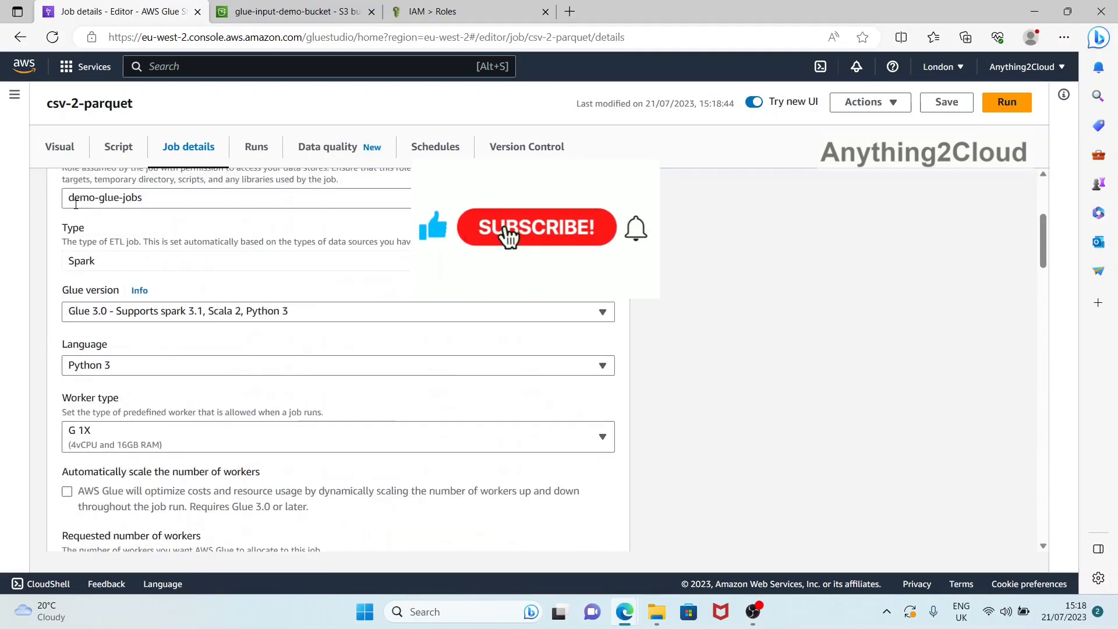
pyautogui.scroll(5, 75, 204)
pyautogui.click(52, 146)
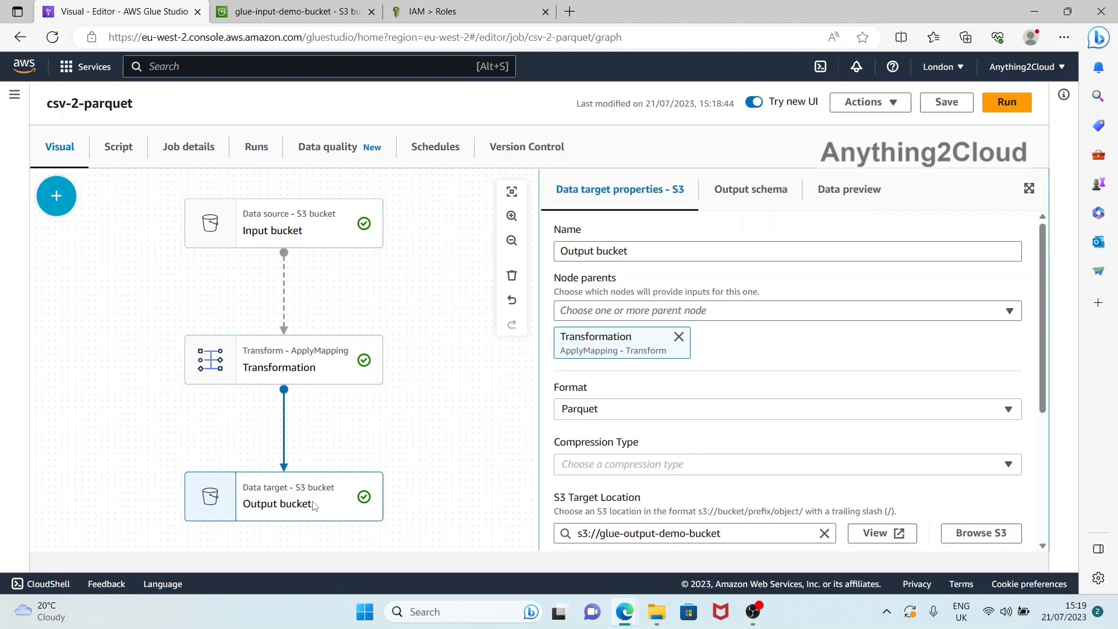
pyautogui.click(118, 146)
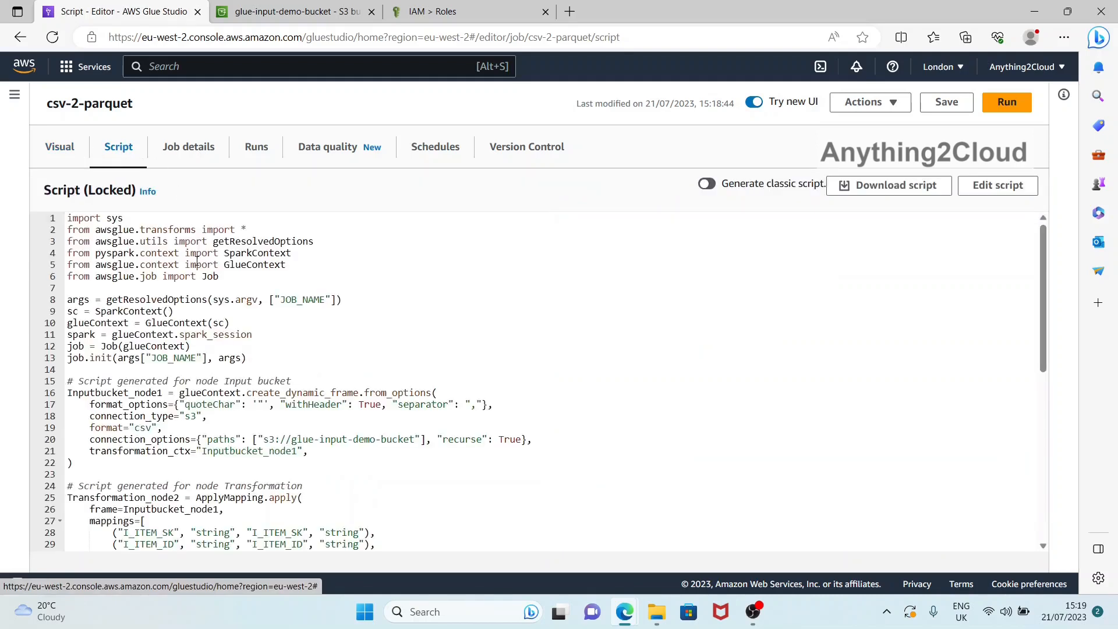
pyautogui.scroll(-3, 197, 290)
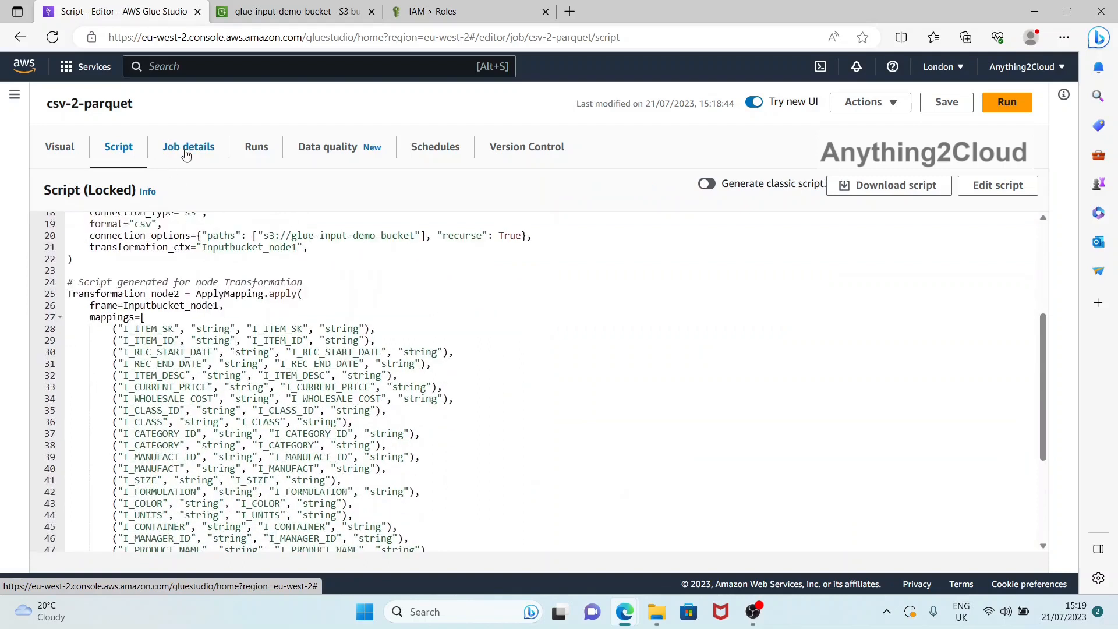
# Step: Re-examine the job's basic properties and worker settings, check its runs and return to the visual graph
pyautogui.click(187, 153)
pyautogui.scroll(-4, 230, 381)
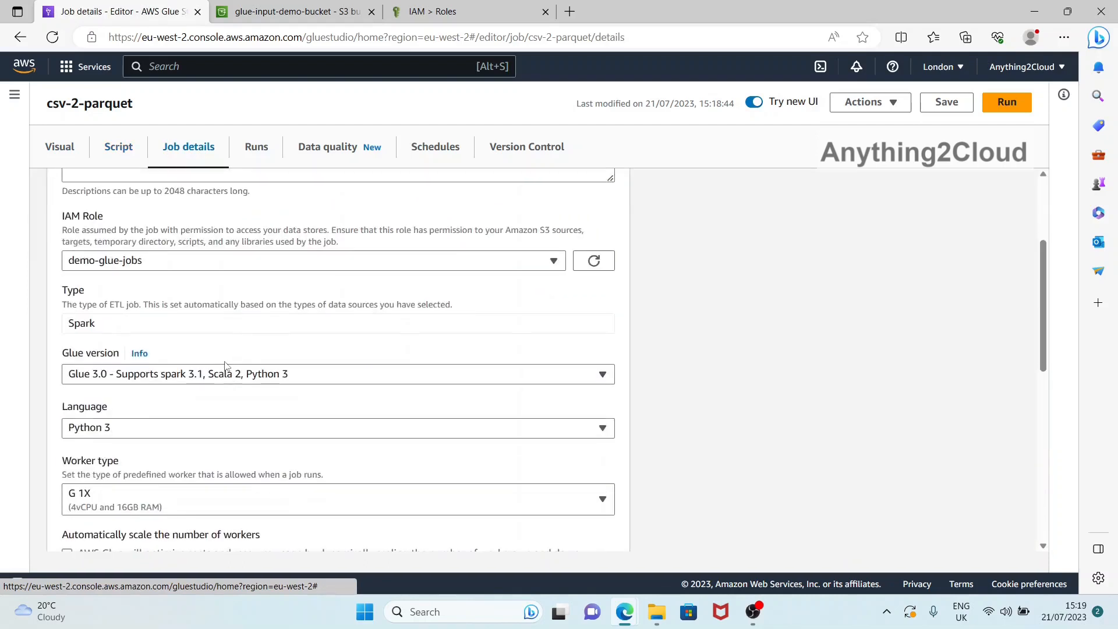
pyautogui.scroll(2, 230, 373)
pyautogui.scroll(-9, 163, 326)
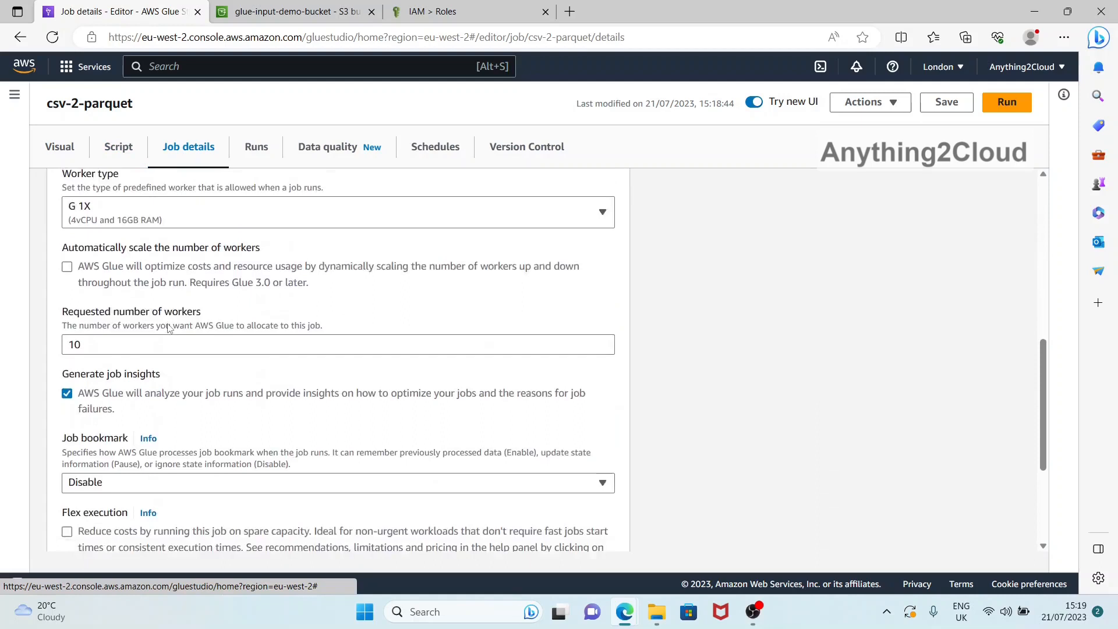
pyautogui.scroll(5, 169, 329)
pyautogui.scroll(6, 169, 329)
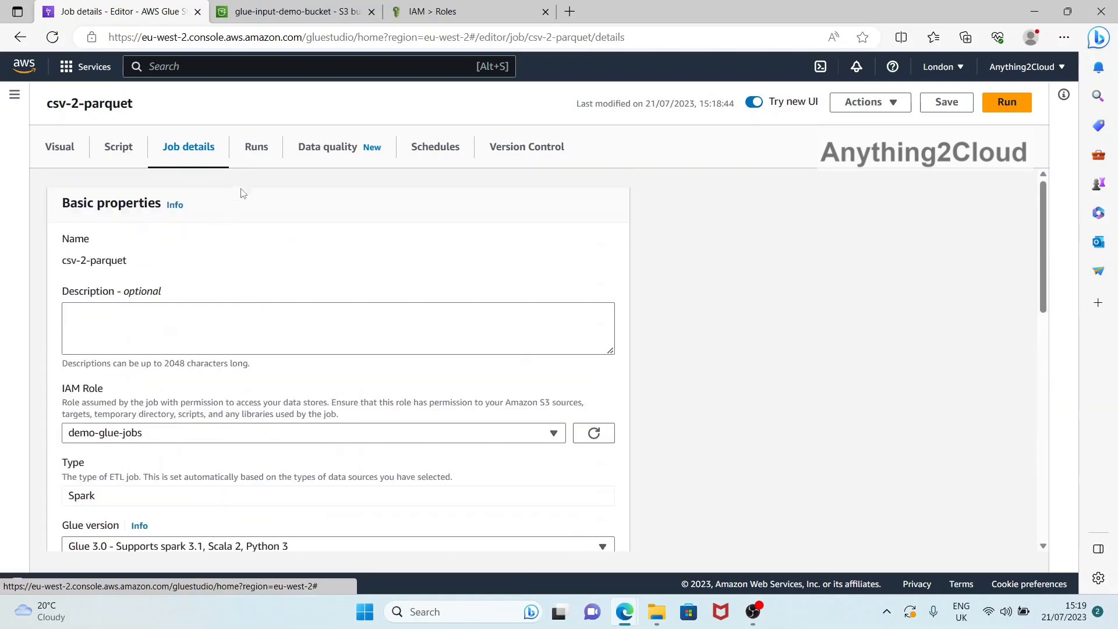
pyautogui.click(258, 158)
pyautogui.click(72, 156)
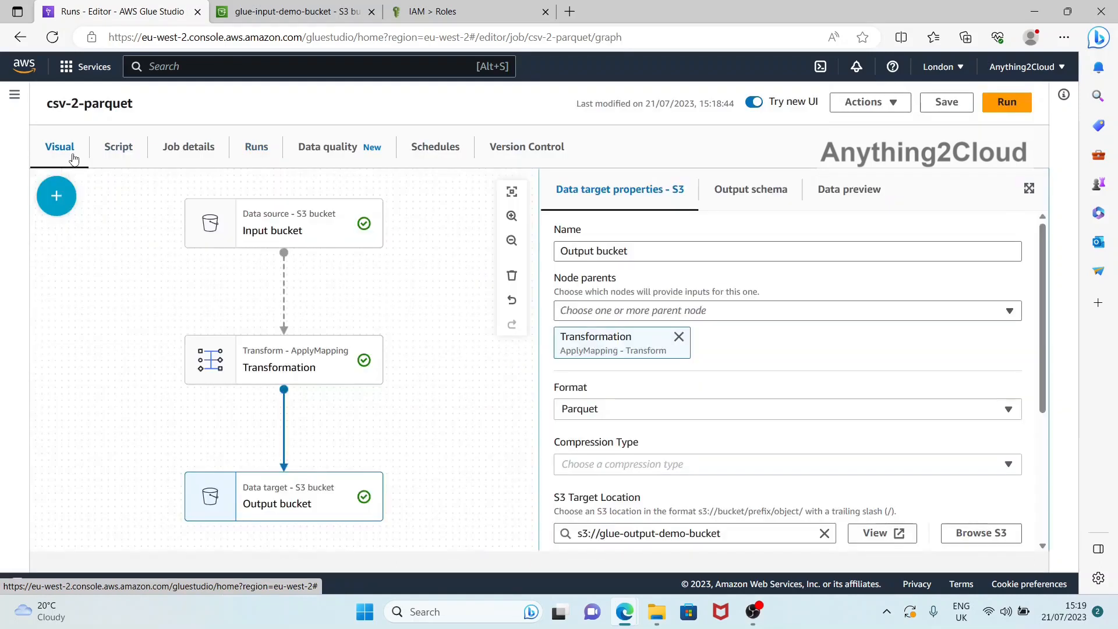
# Step: Run the csv-2-parquet job, dismiss the start notification and open the new run's details from job run monitoring
pyautogui.click(1018, 111)
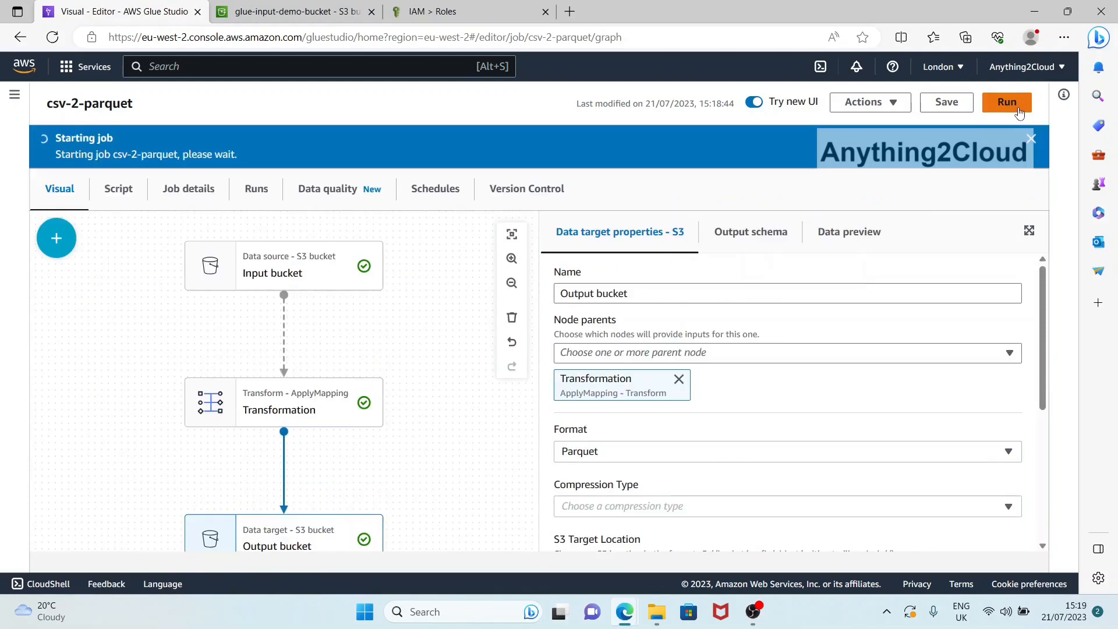
pyautogui.click(1034, 141)
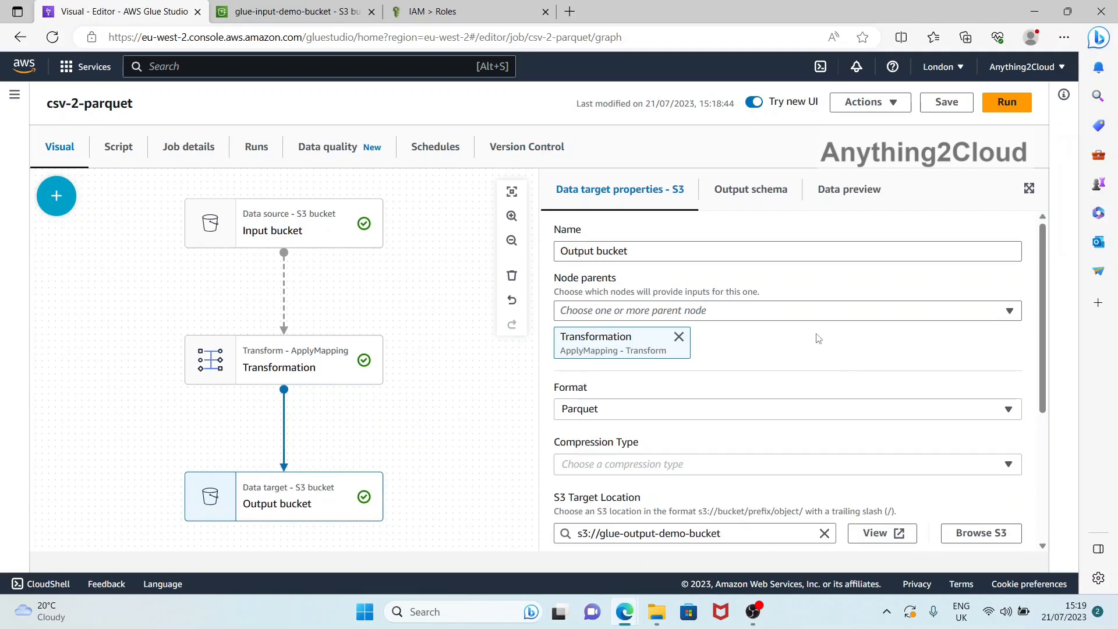
pyautogui.click(14, 94)
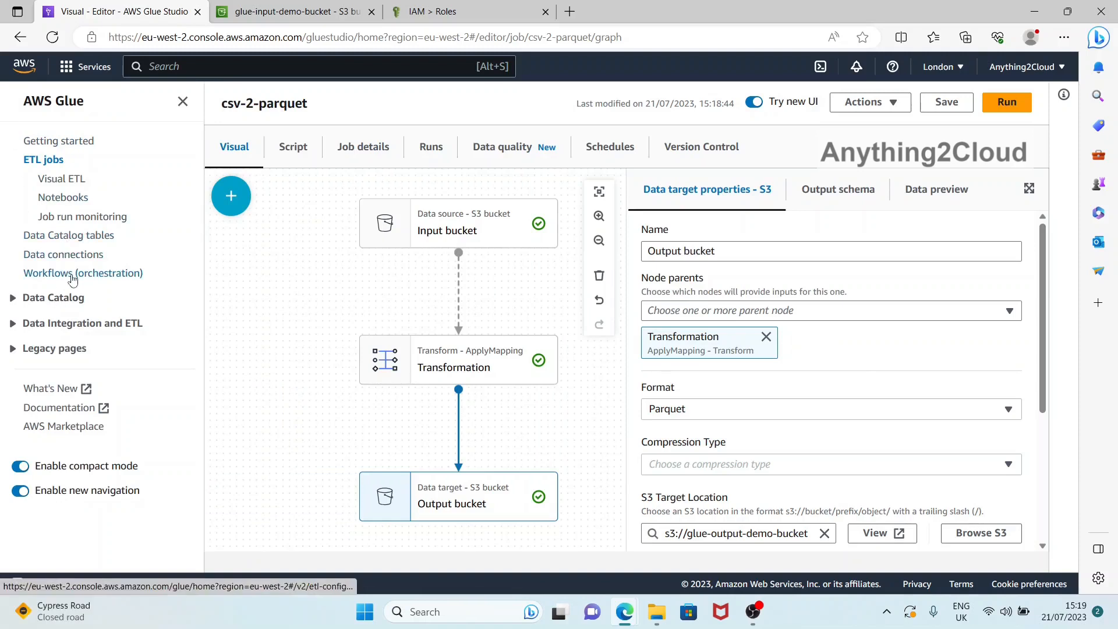
pyautogui.click(86, 220)
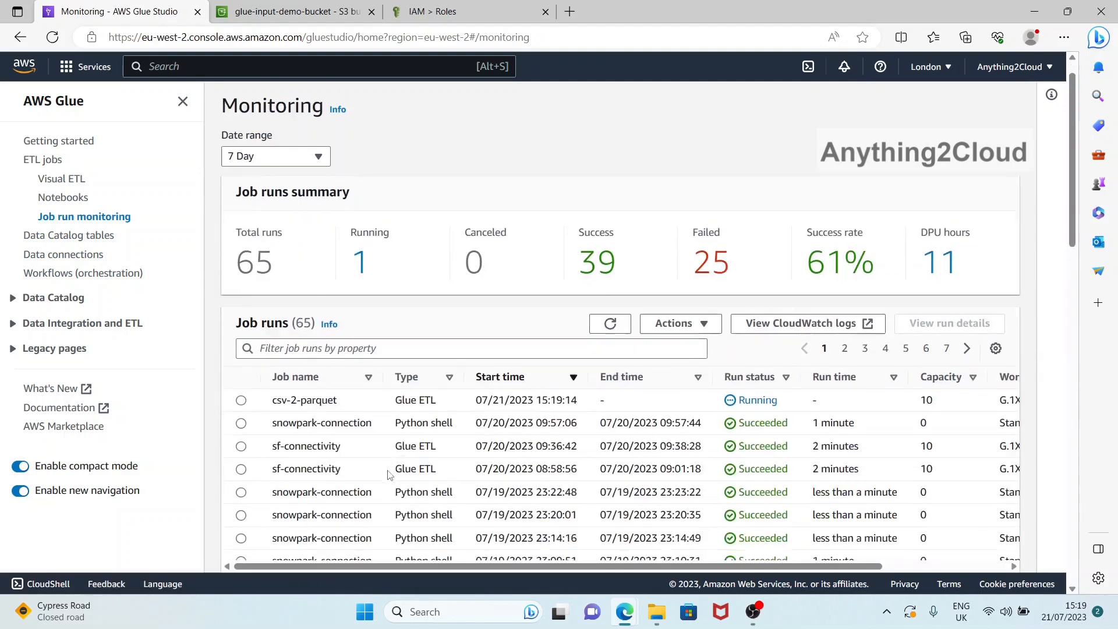
pyautogui.scroll(-2, 389, 475)
pyautogui.click(250, 270)
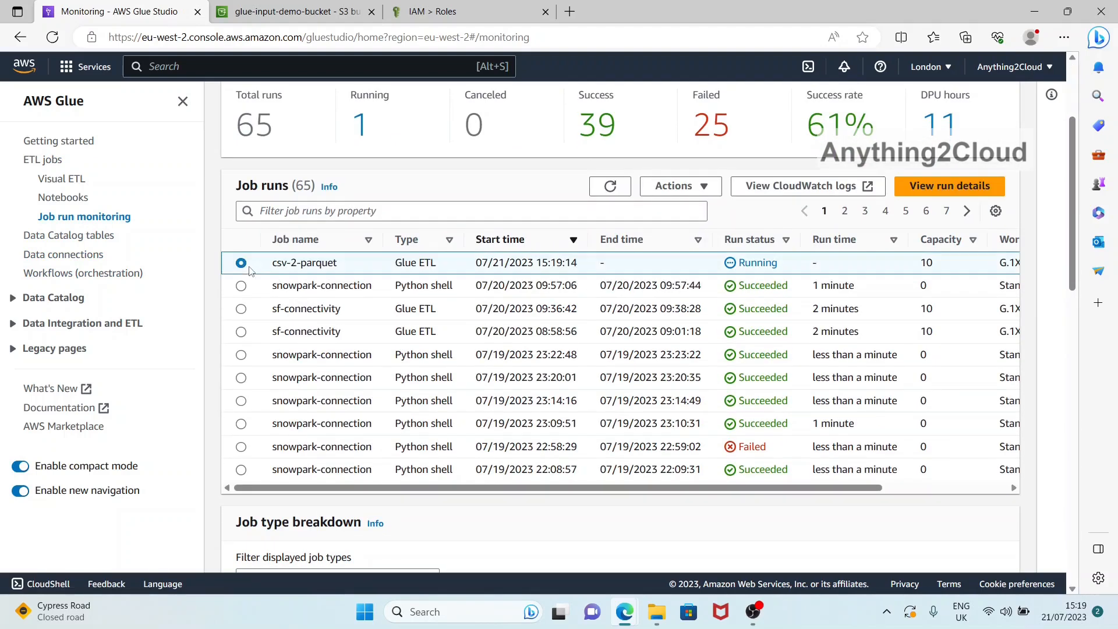
pyautogui.click(931, 185)
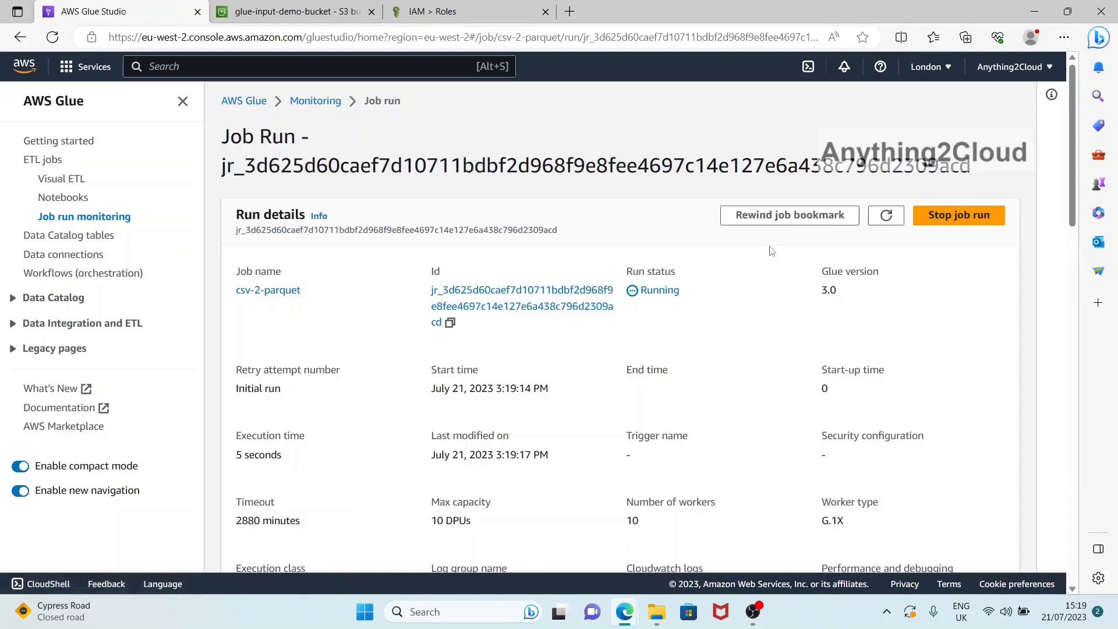
# Step: Refresh the job run's details to check its status and look over its metrics charts
pyautogui.click(897, 211)
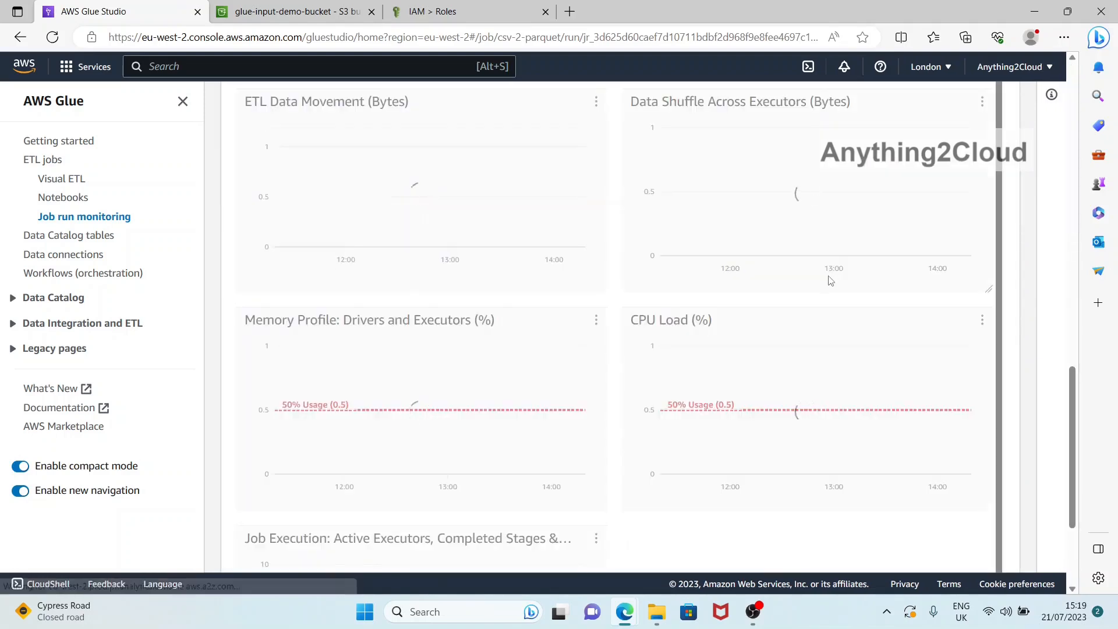
pyautogui.scroll(3, 823, 291)
pyautogui.scroll(5, 890, 304)
pyautogui.click(881, 225)
pyautogui.click(879, 228)
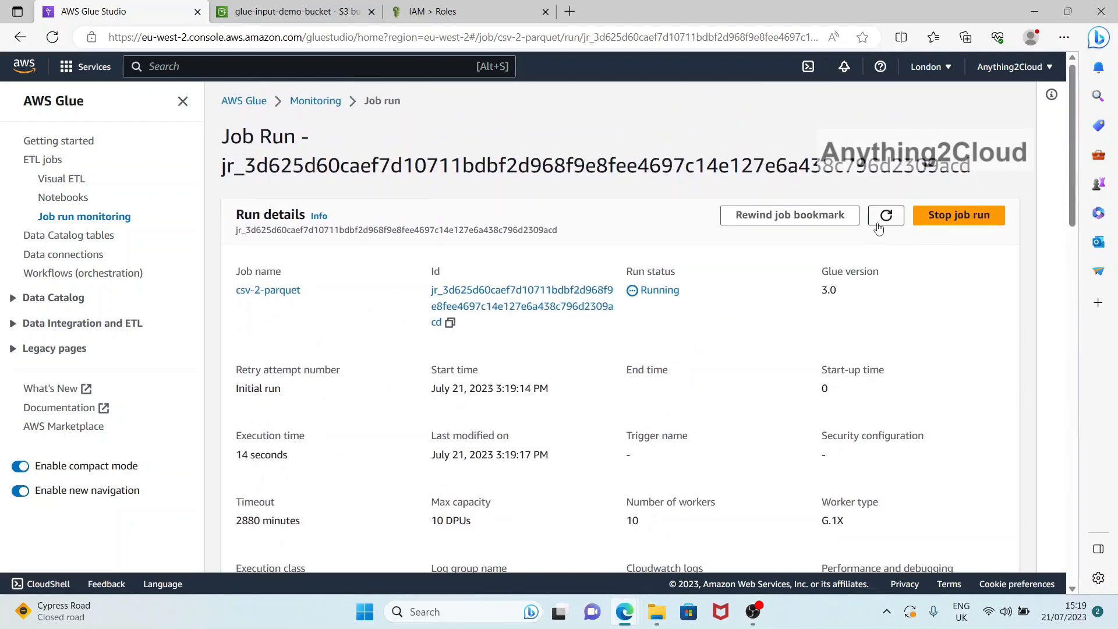
pyautogui.click(887, 219)
# Step: Select the csv-2-parquet run in the monitoring list, open its CloudWatch logs and refresh the log streams
pyautogui.click(316, 100)
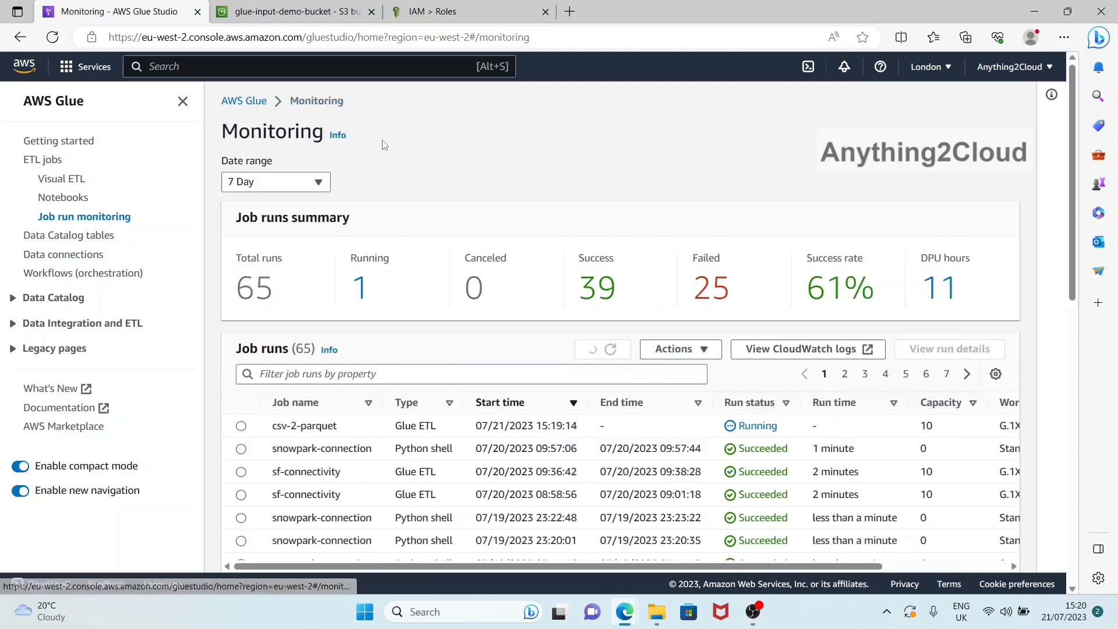
pyautogui.click(241, 426)
pyautogui.click(803, 349)
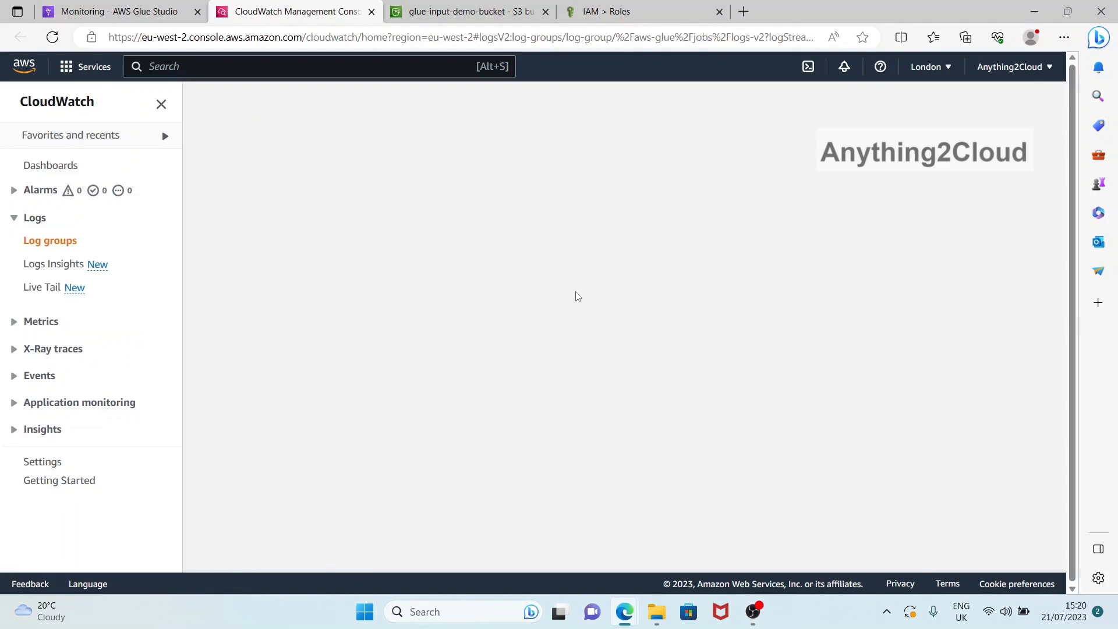
pyautogui.scroll(-1, 611, 354)
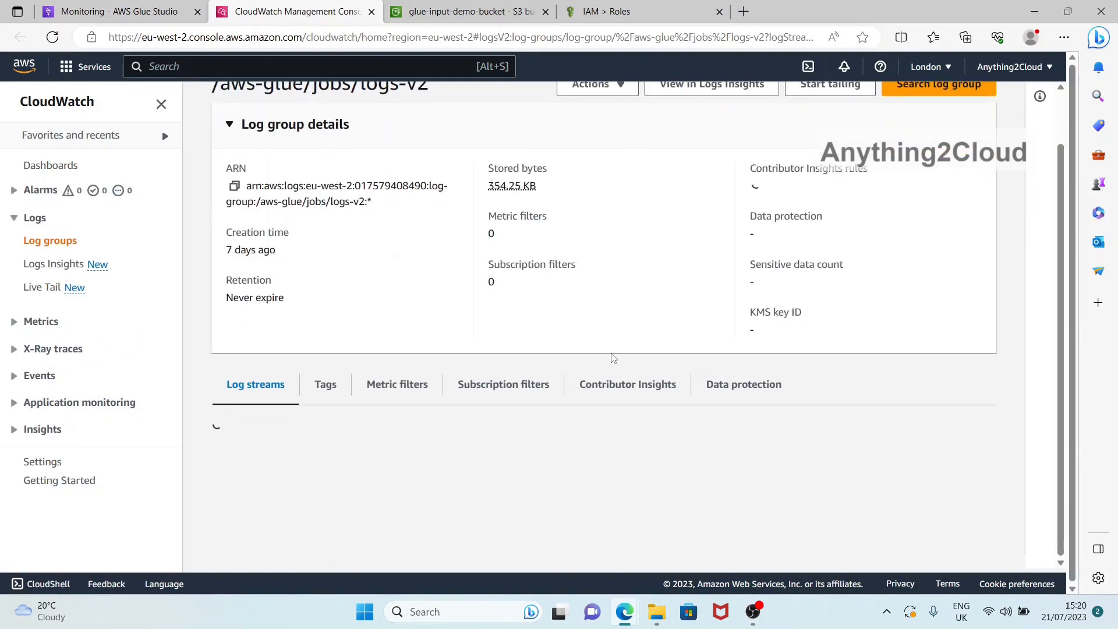
pyautogui.scroll(-1, 611, 358)
pyautogui.click(625, 417)
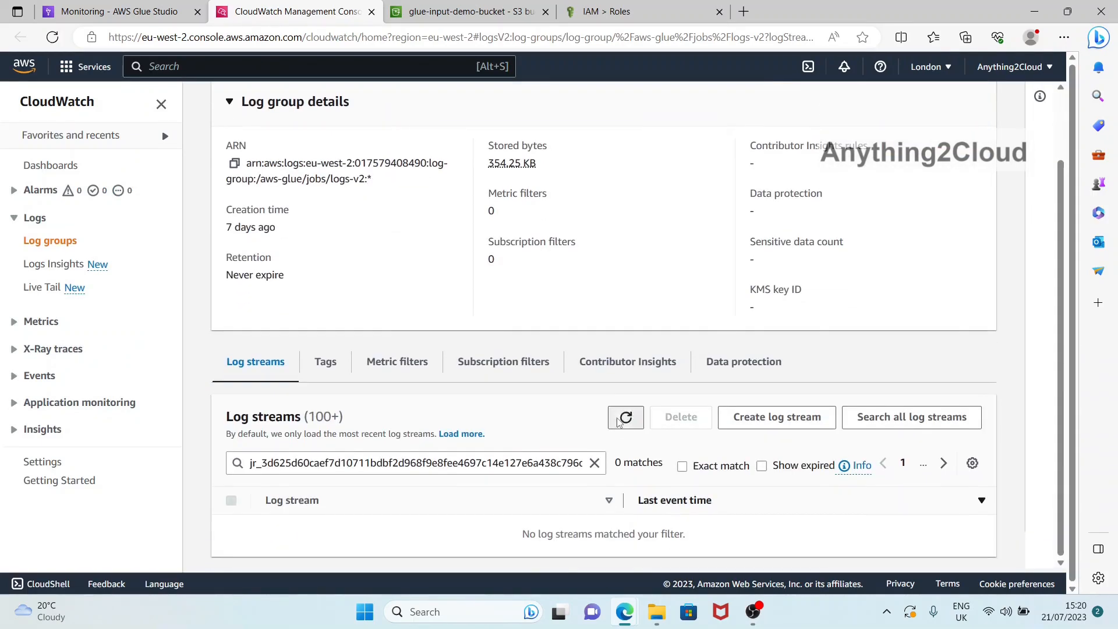
# Step: Return to Glue monitoring, reopen the csv-2-parquet run's details and refresh the run status
pyautogui.click(93, 11)
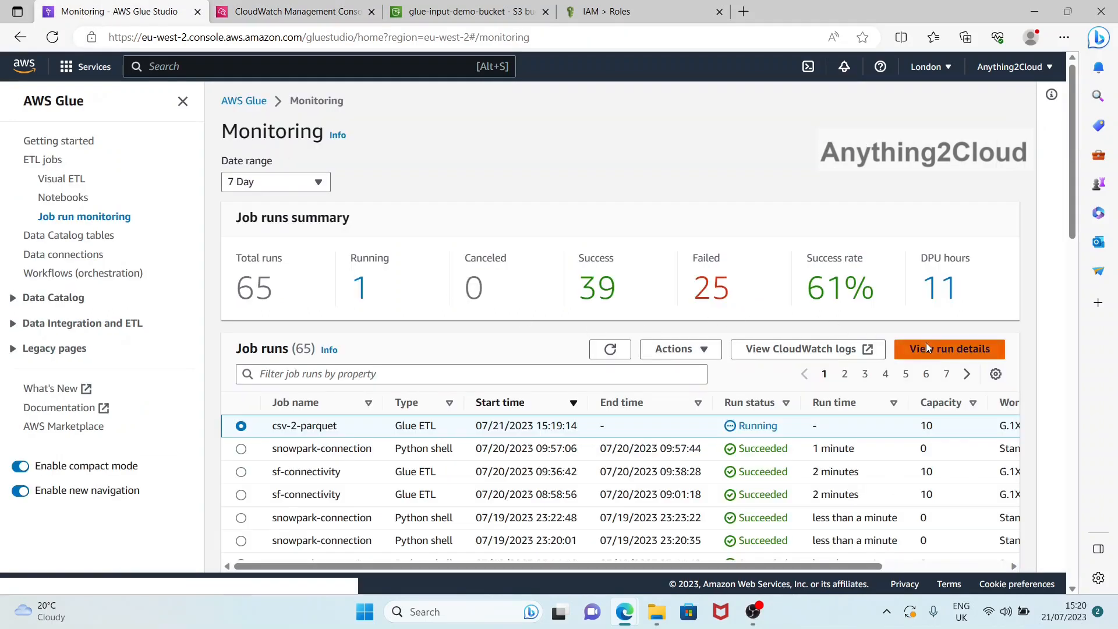
pyautogui.click(900, 350)
pyautogui.click(894, 216)
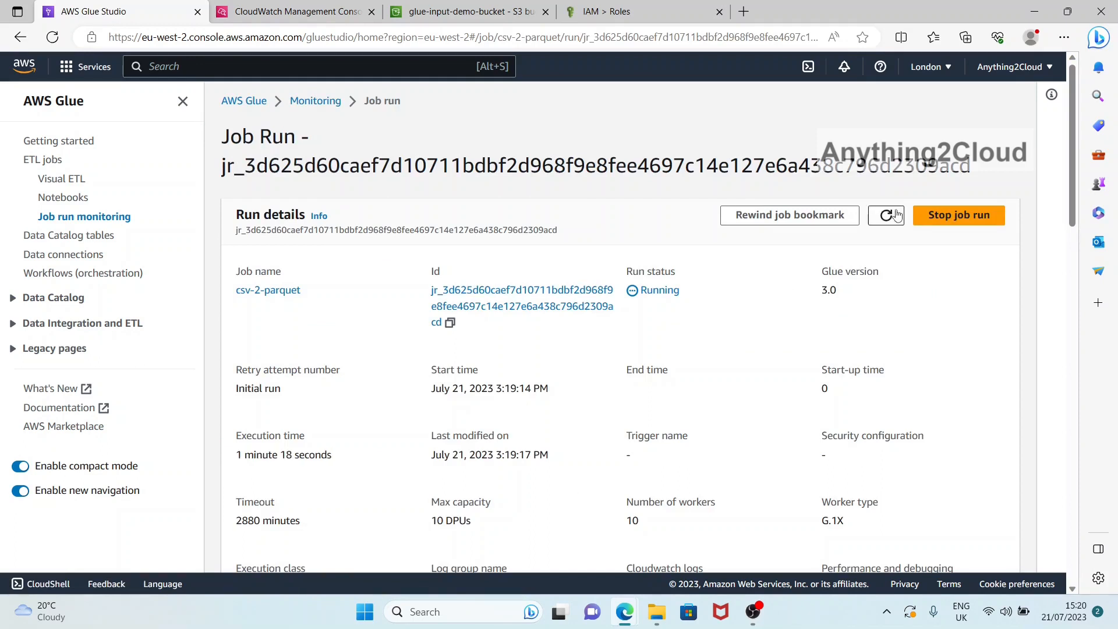
pyautogui.click(897, 216)
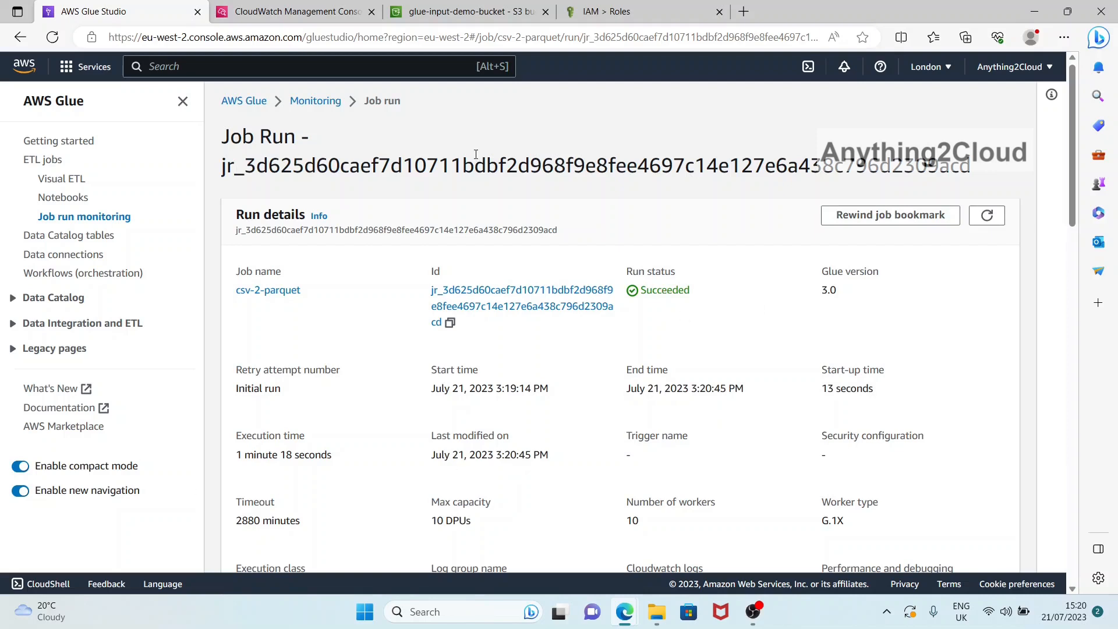
# Step: Switch to the S3 console, open glue-output-demo-bucket and refresh its object list
pyautogui.click(483, 10)
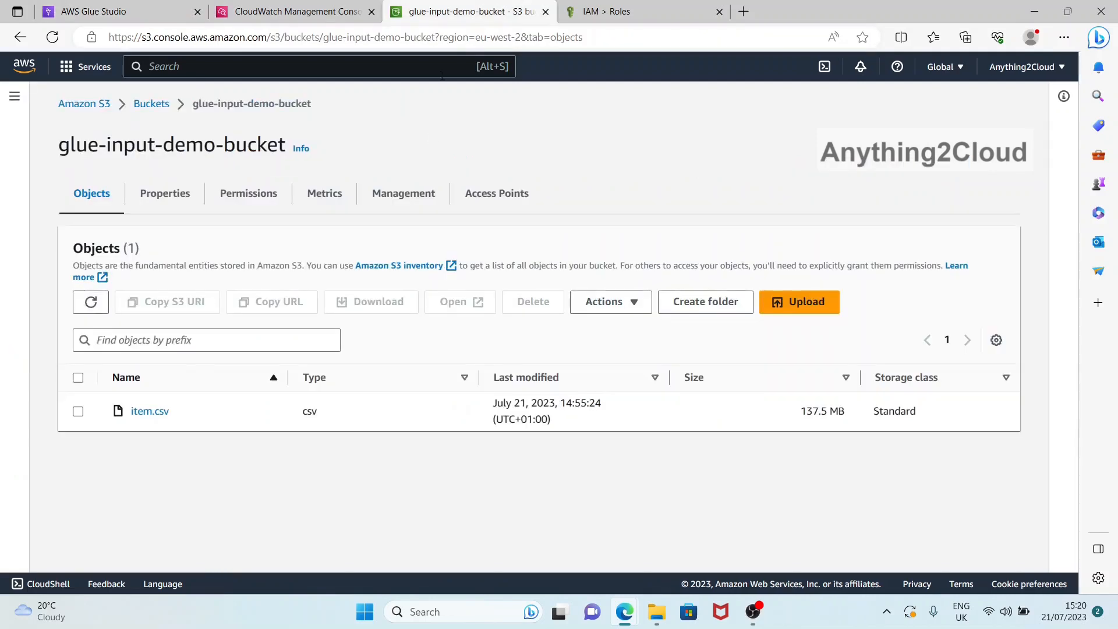
pyautogui.click(160, 110)
pyautogui.click(189, 362)
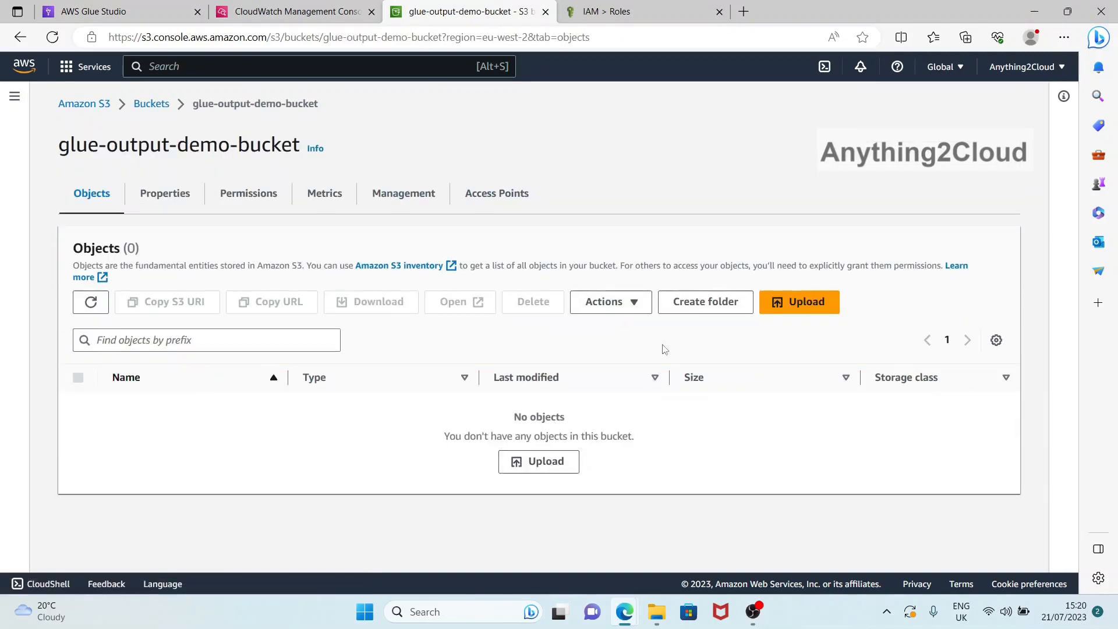
pyautogui.click(89, 301)
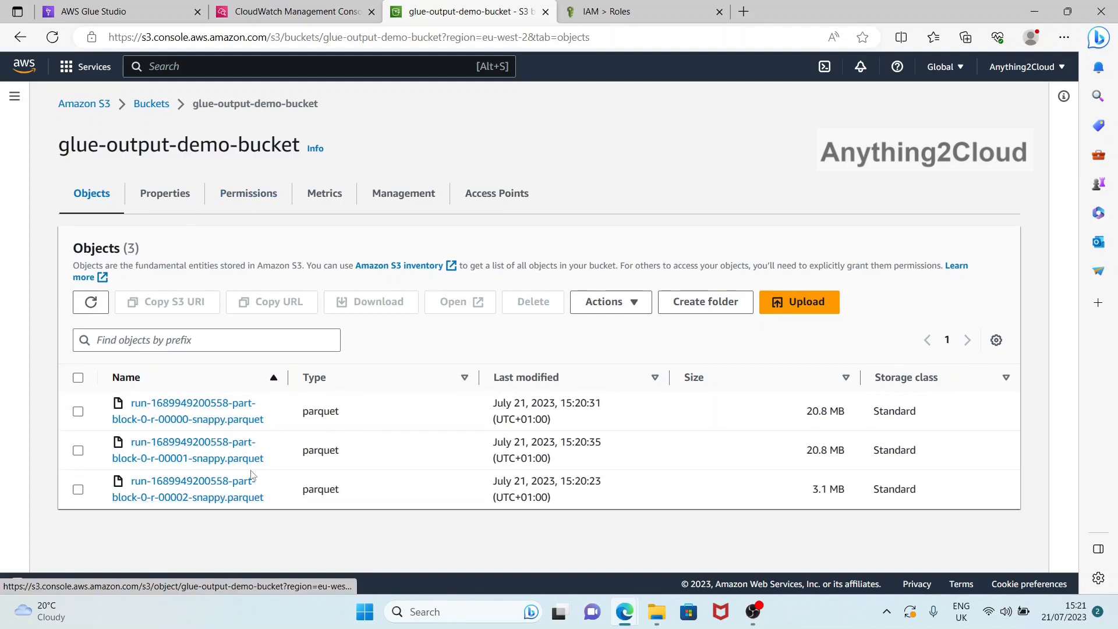
# Step: Compare the source file in glue-input-demo-bucket with the Parquet objects in glue-output-demo-bucket
pyautogui.click(153, 103)
pyautogui.click(197, 339)
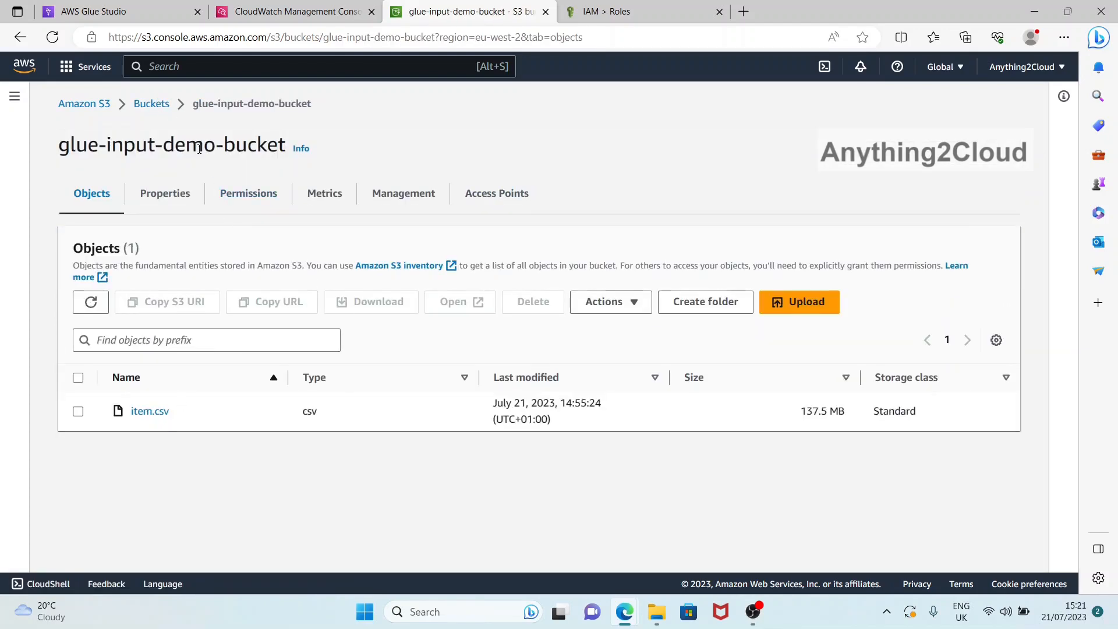
pyautogui.click(152, 105)
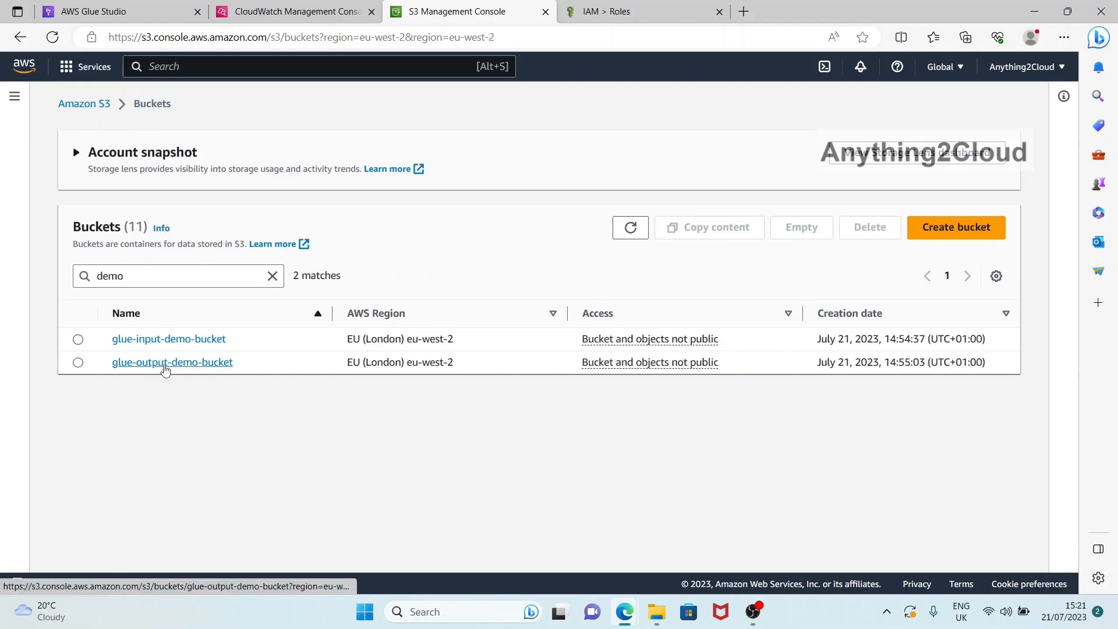
pyautogui.click(165, 363)
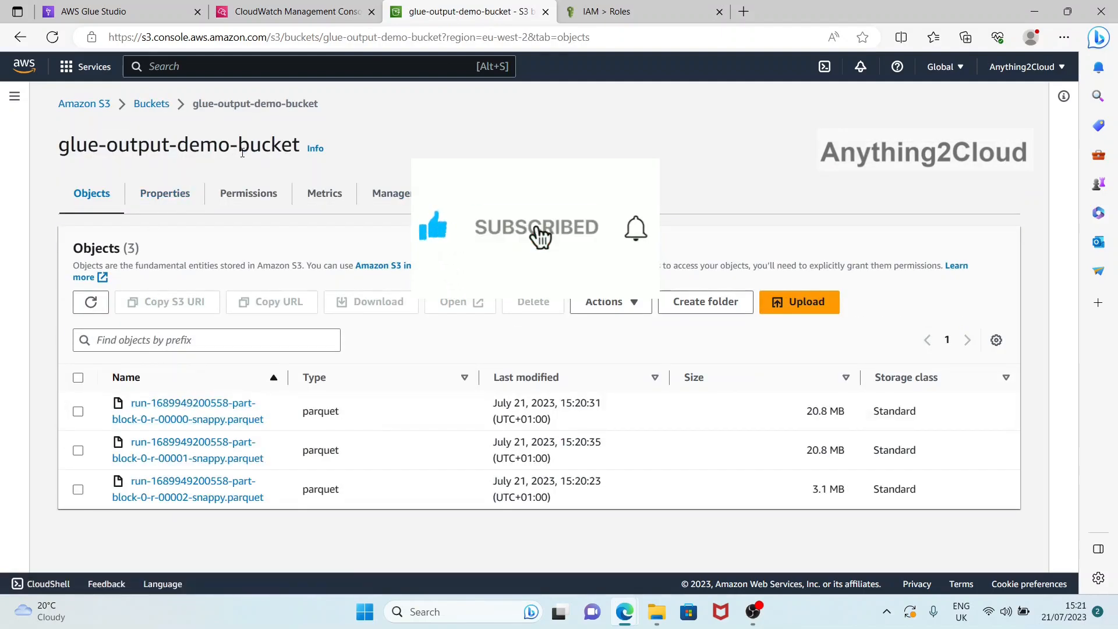
# Step: Return to the csv-2-parquet visual graph in Glue Studio, browse the transforms available as new nodes and close the list
pyautogui.hotkey('ctrl', '1')
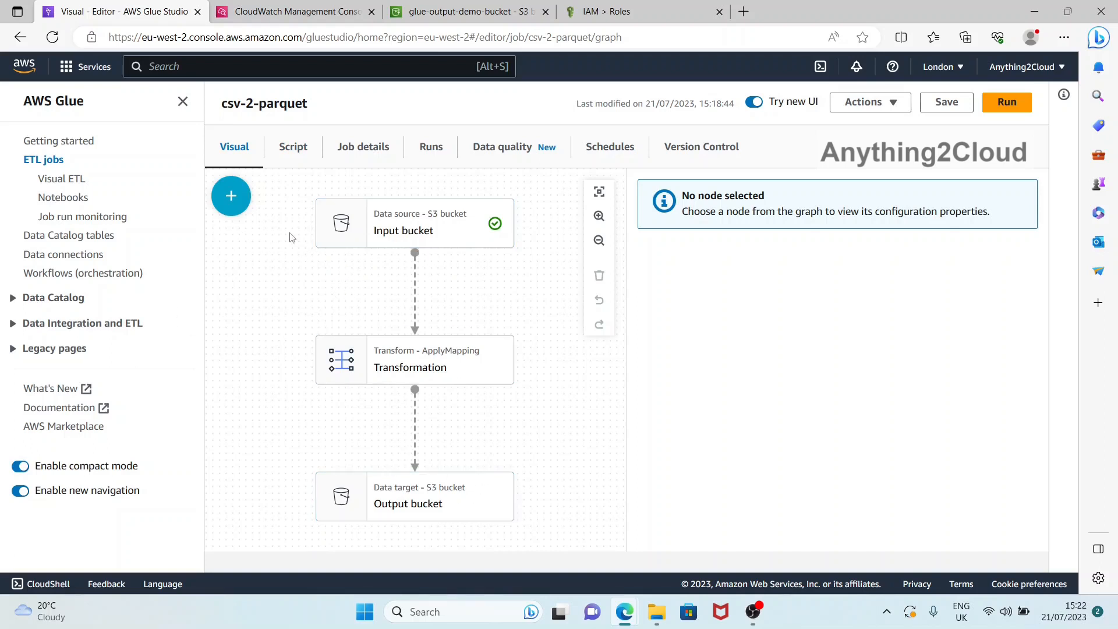
pyautogui.click(231, 203)
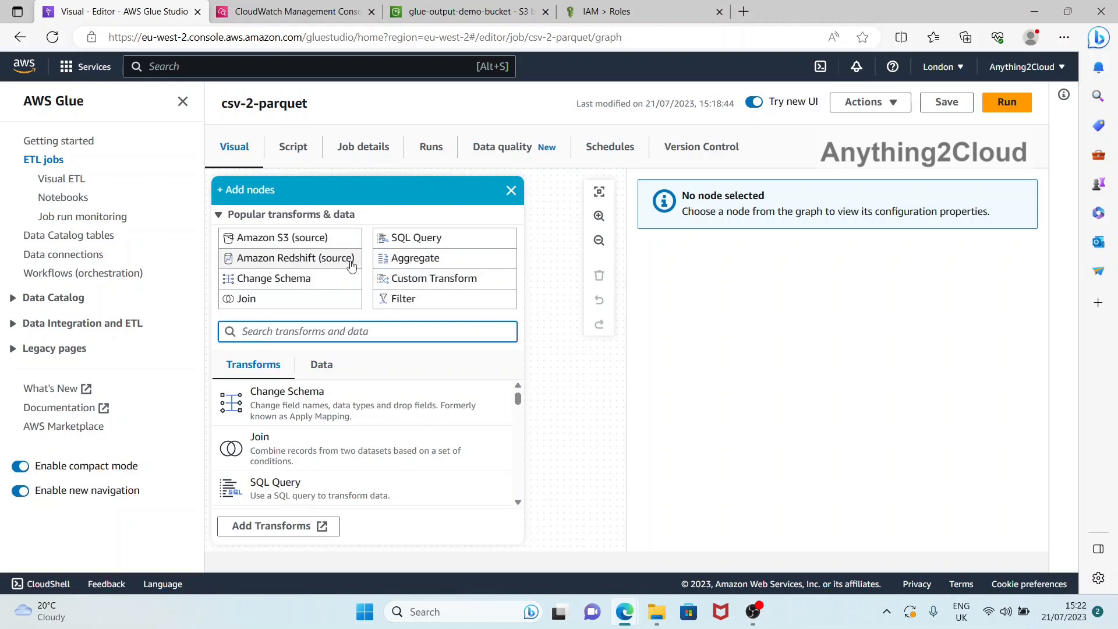
pyautogui.scroll(-1, 285, 411)
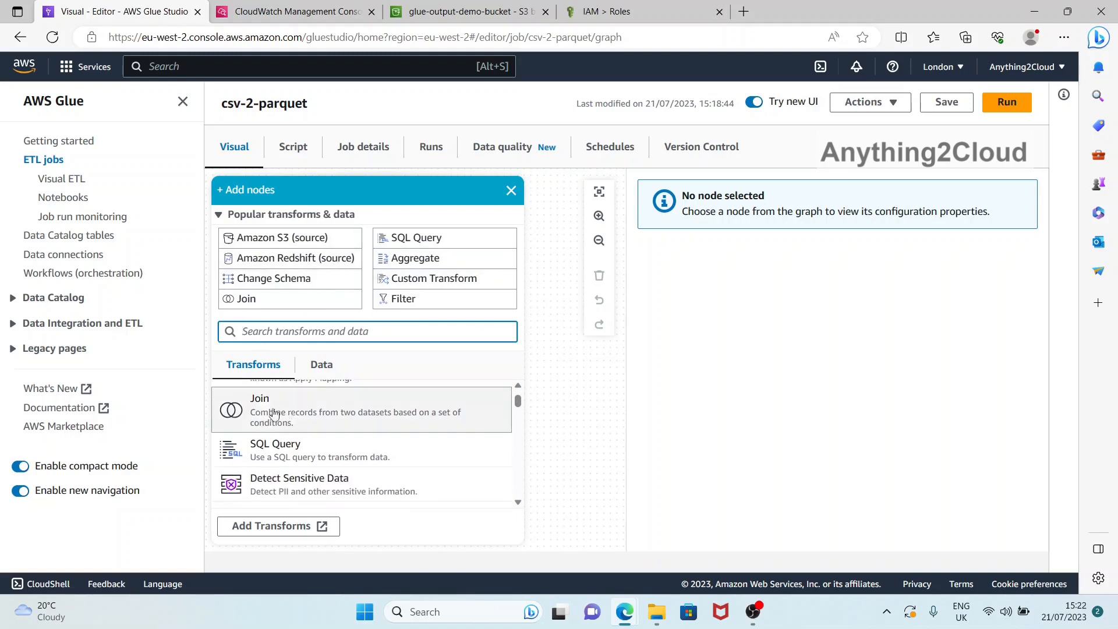
pyautogui.scroll(-1, 285, 414)
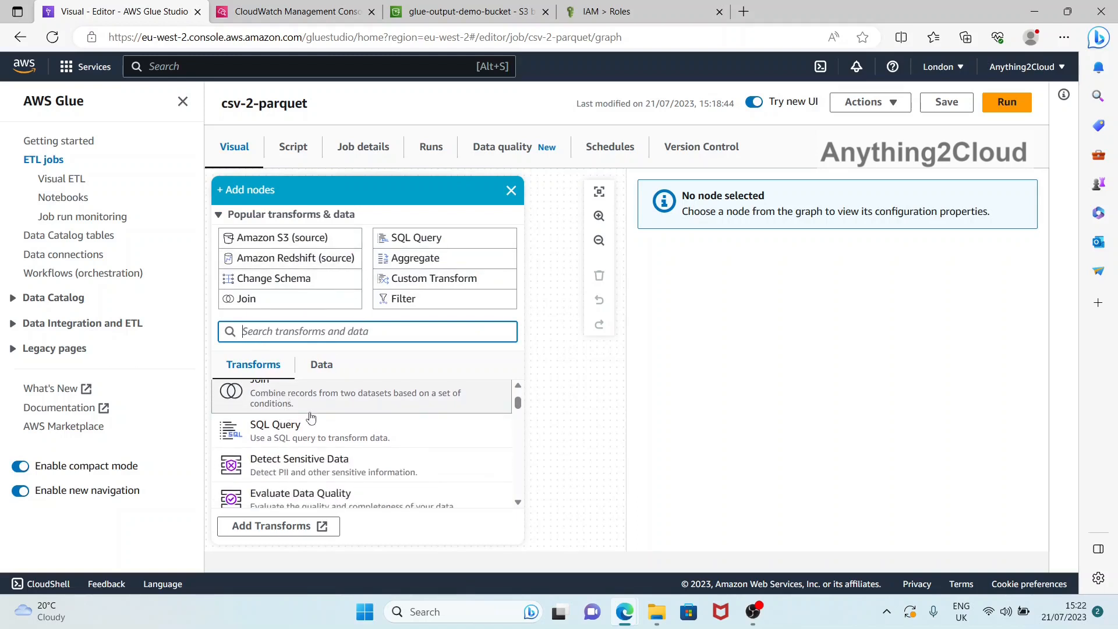
pyautogui.scroll(1, 285, 414)
pyautogui.click(512, 191)
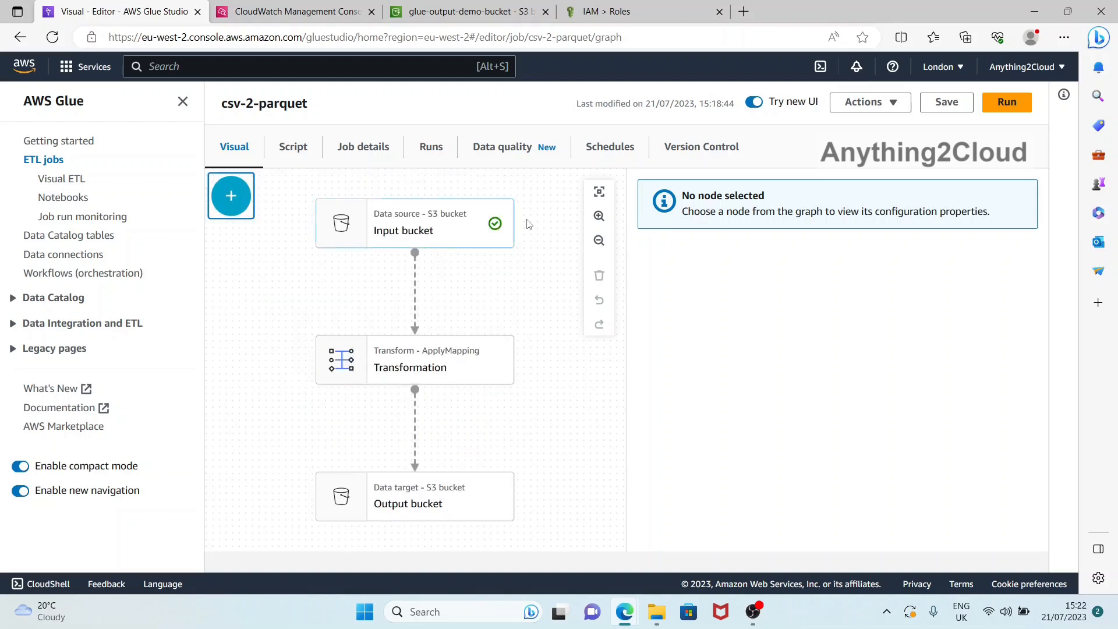